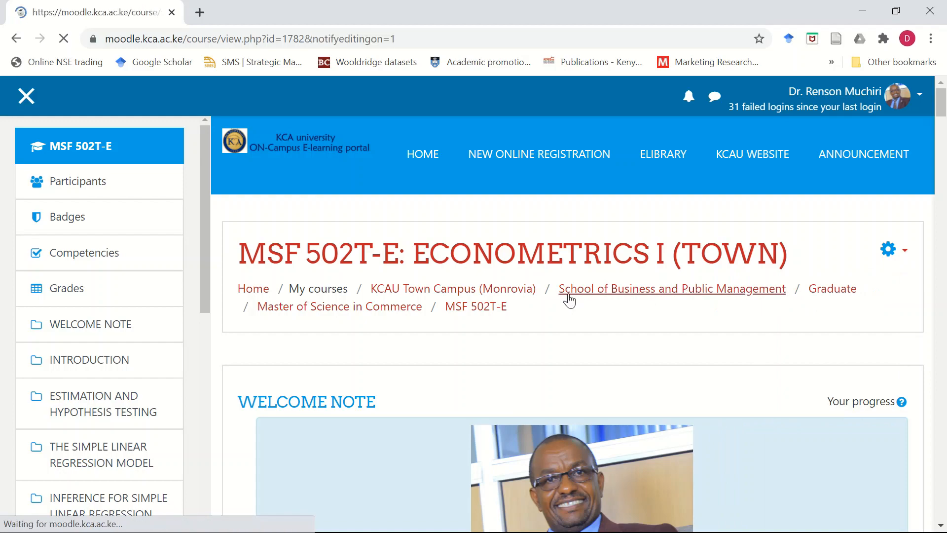
Look over the Welcome Note section of the Econometrics I course and its available section editing option.
scroll(482, 342, down, 15)
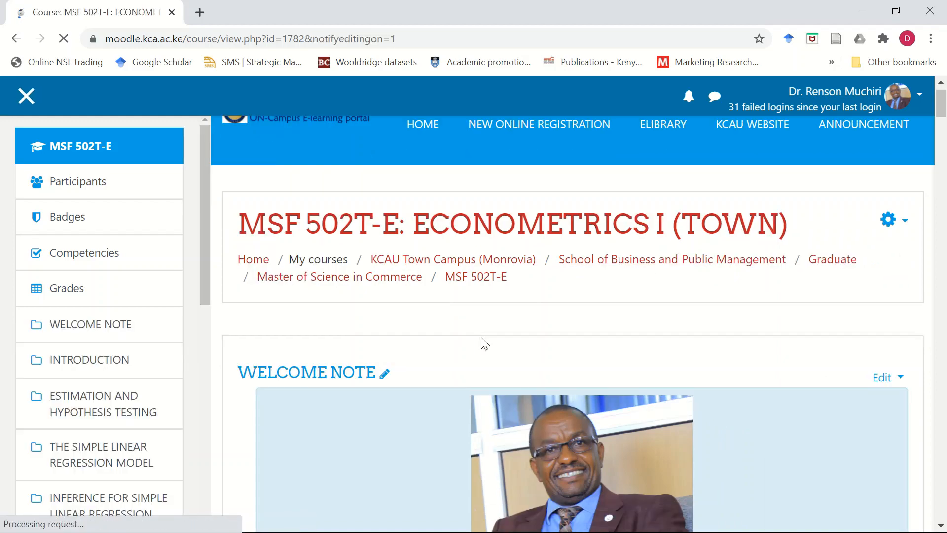
scroll(485, 343, up, 9)
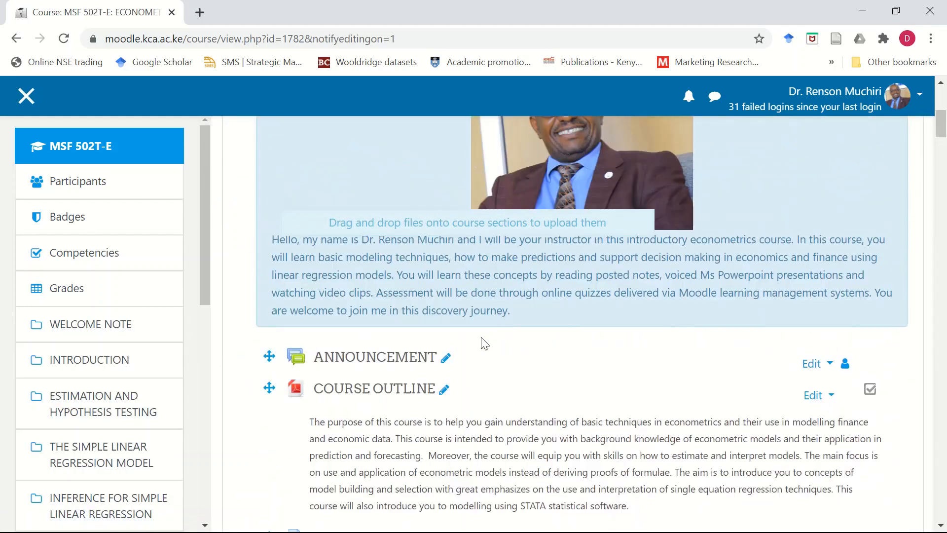
scroll(485, 344, down, 1)
scroll(485, 344, up, 1)
scroll(485, 344, up, 5)
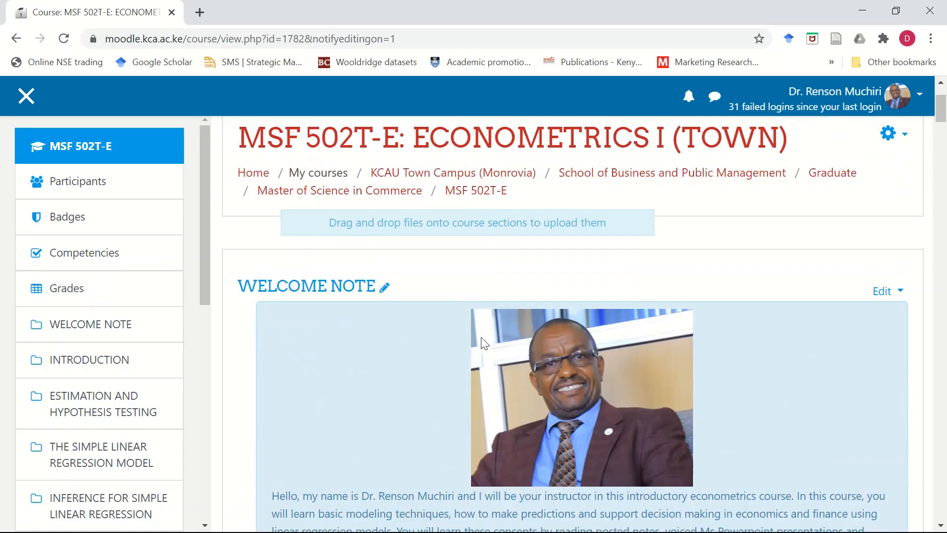
click(900, 335)
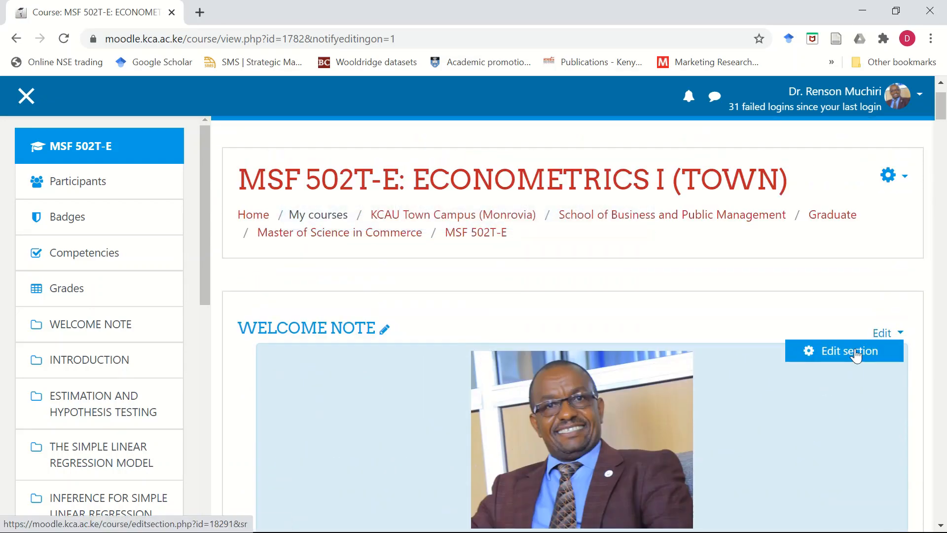
scroll(694, 313, down, 1)
scroll(695, 313, down, 4)
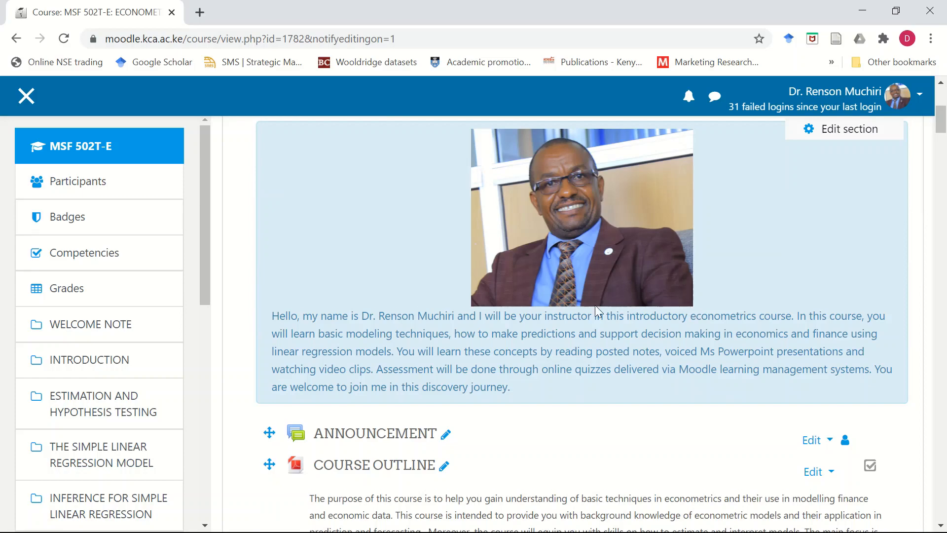
Hide the Announcement forum and the Course Outline file in the Welcome Note section from students.
scroll(595, 305, down, 6)
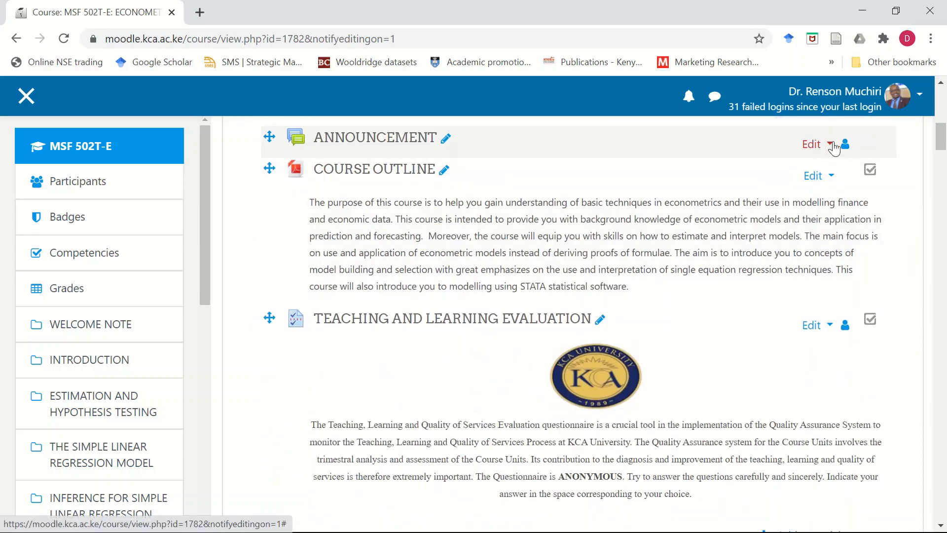
click(814, 144)
scroll(793, 176, up, 3)
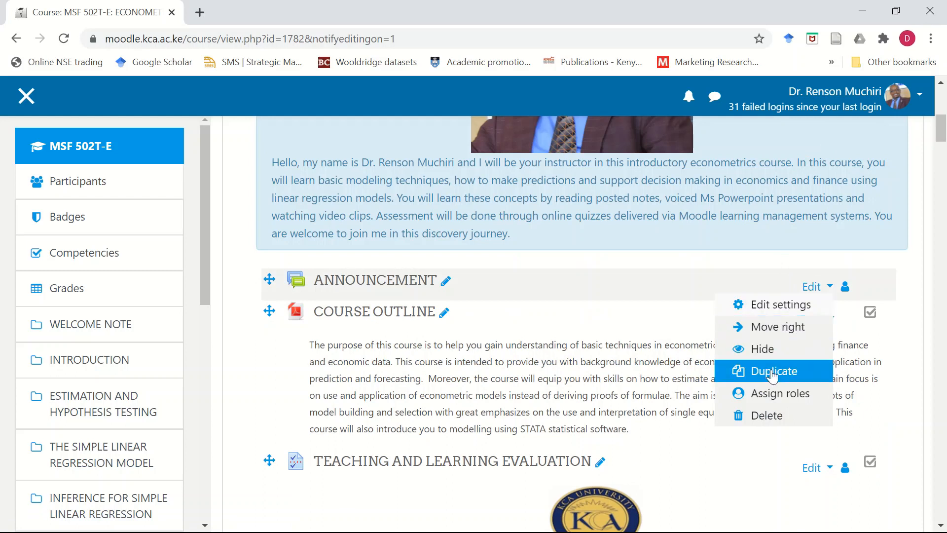
click(762, 349)
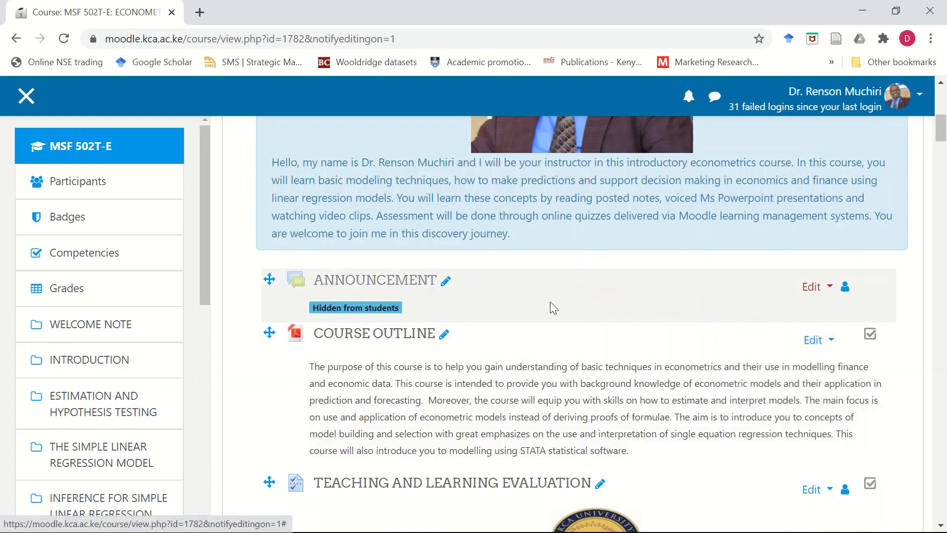
click(831, 342)
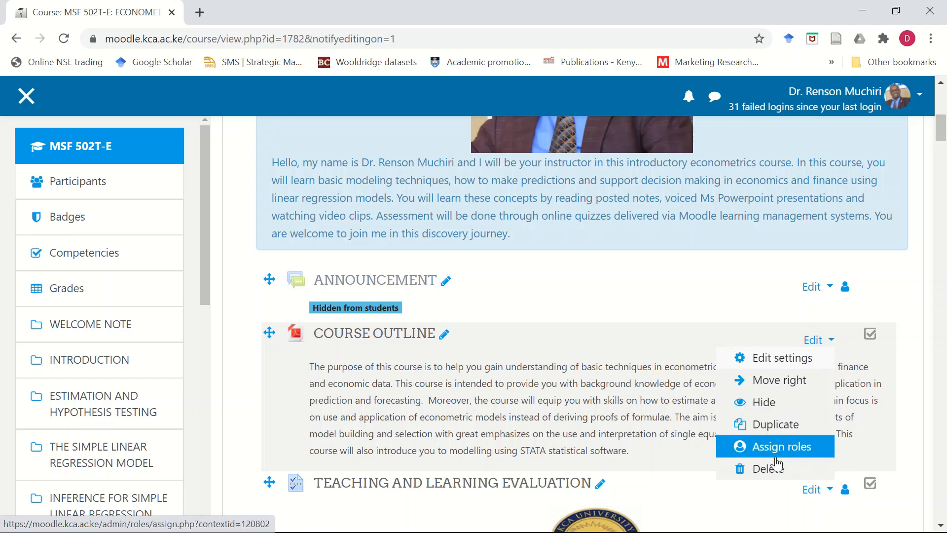
click(777, 403)
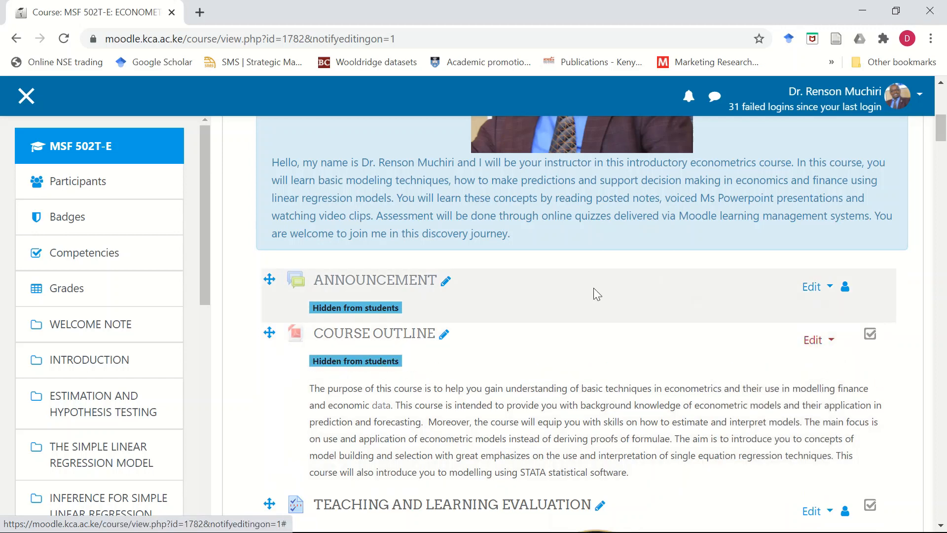
Hide the Teaching and Learning Evaluation questionnaire in the Welcome Note section from students.
scroll(594, 288, up, 4)
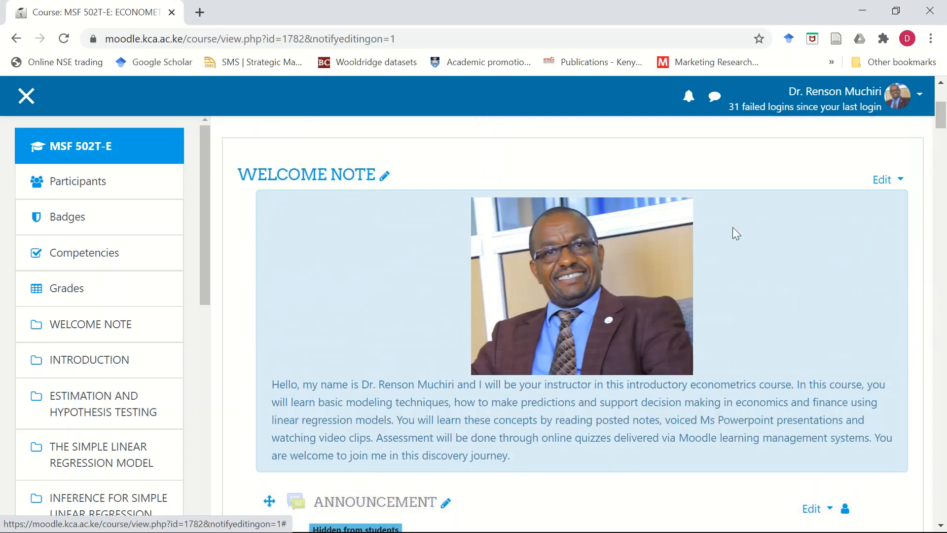
scroll(649, 231, down, 7)
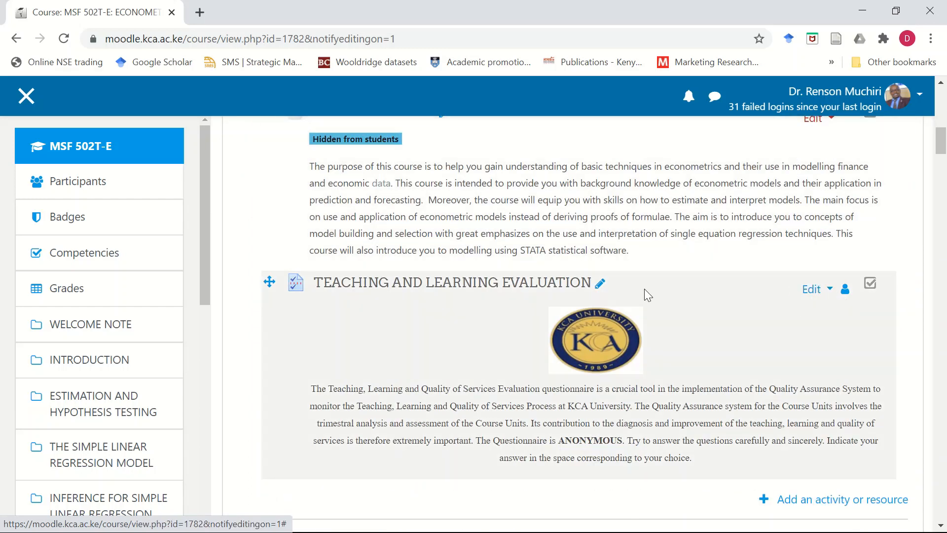
click(833, 294)
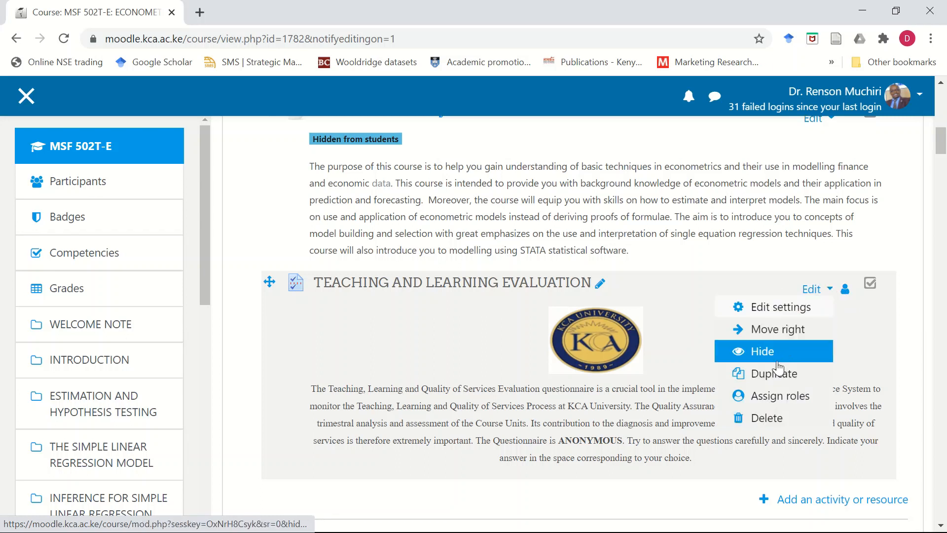
click(762, 351)
Hide the Introduction section's folder with the readings, video links and discussion slides from students.
scroll(590, 294, down, 4)
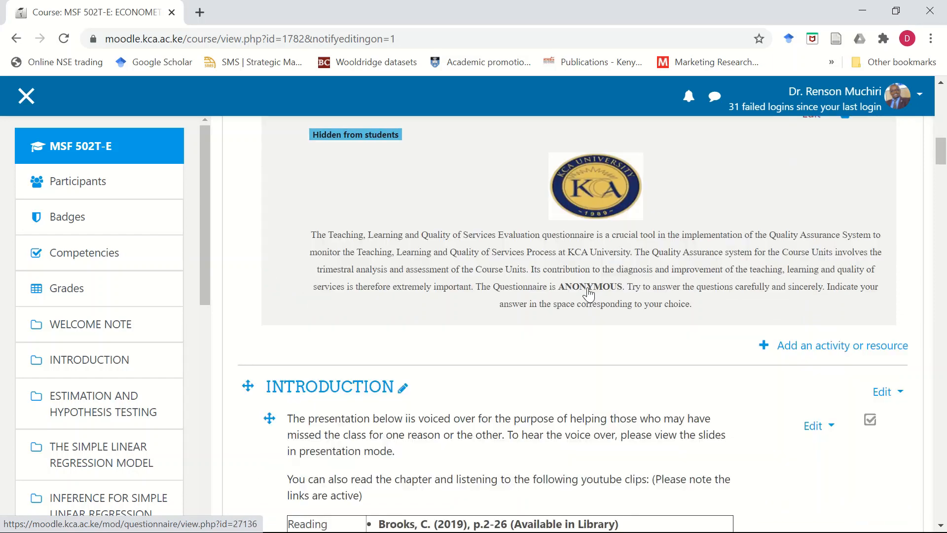
scroll(591, 294, down, 4)
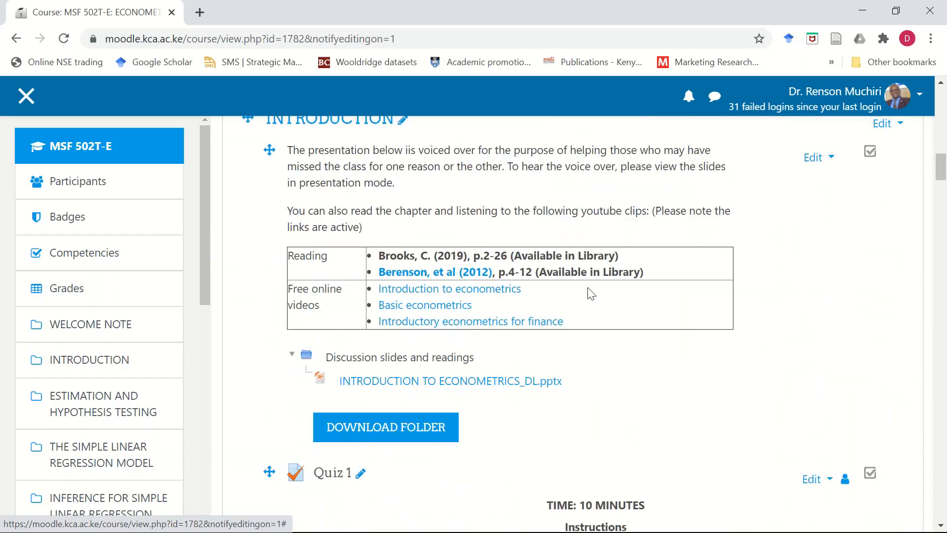
scroll(588, 294, up, 2)
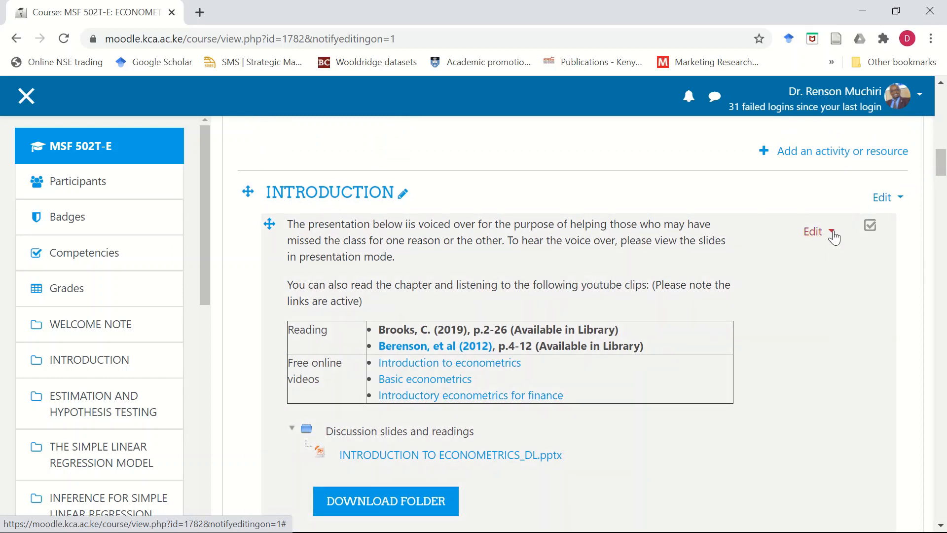
click(833, 234)
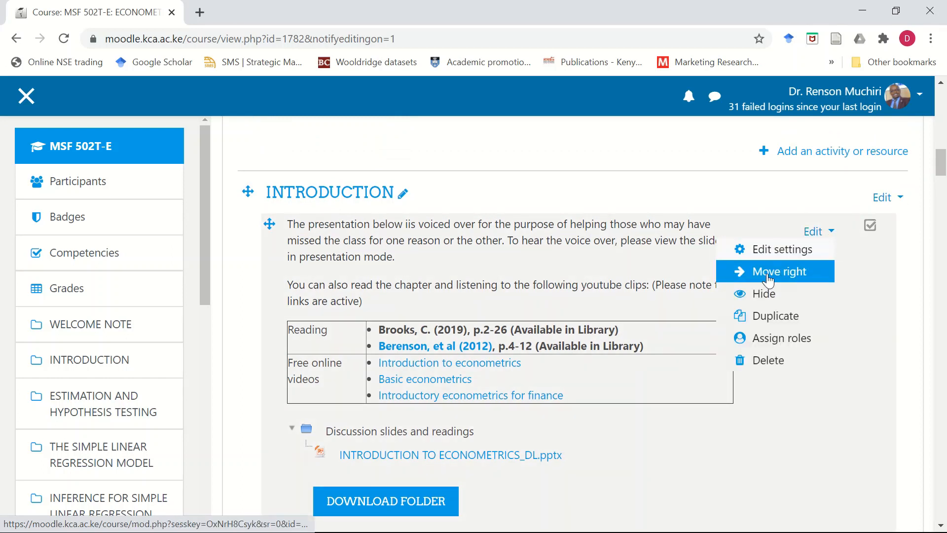
click(758, 296)
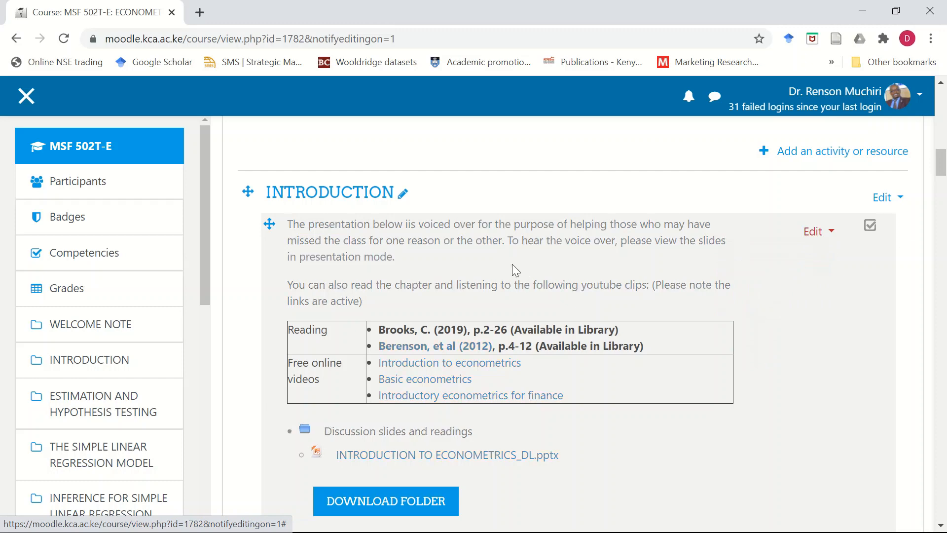
Hide the folder with additional readings and discussion slides in the Estimation and Hypothesis Testing section from students.
scroll(511, 265, down, 3)
scroll(511, 264, down, 4)
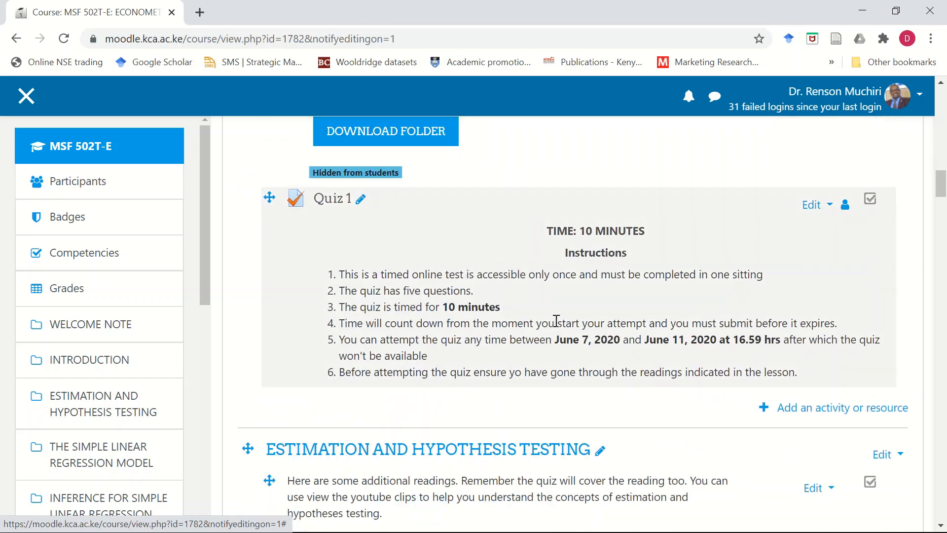
scroll(551, 318, down, 3)
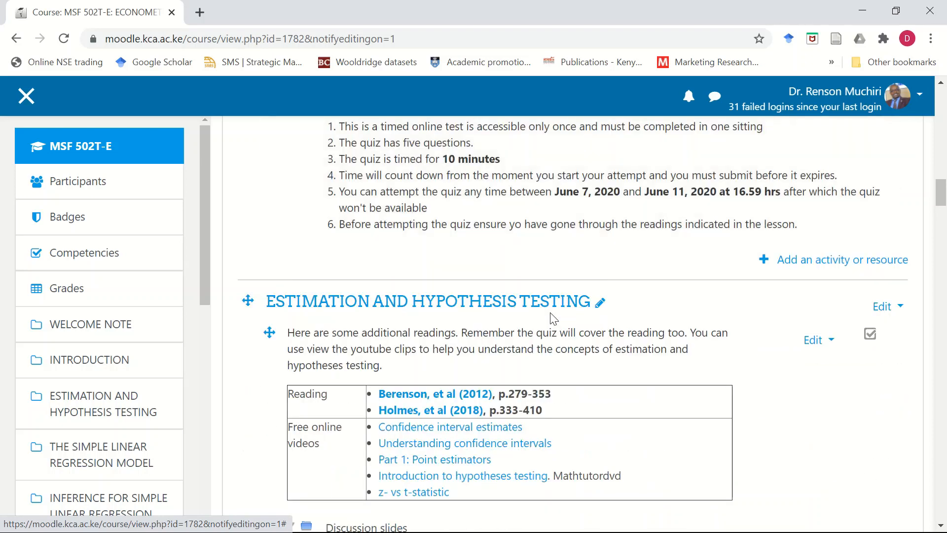
click(830, 346)
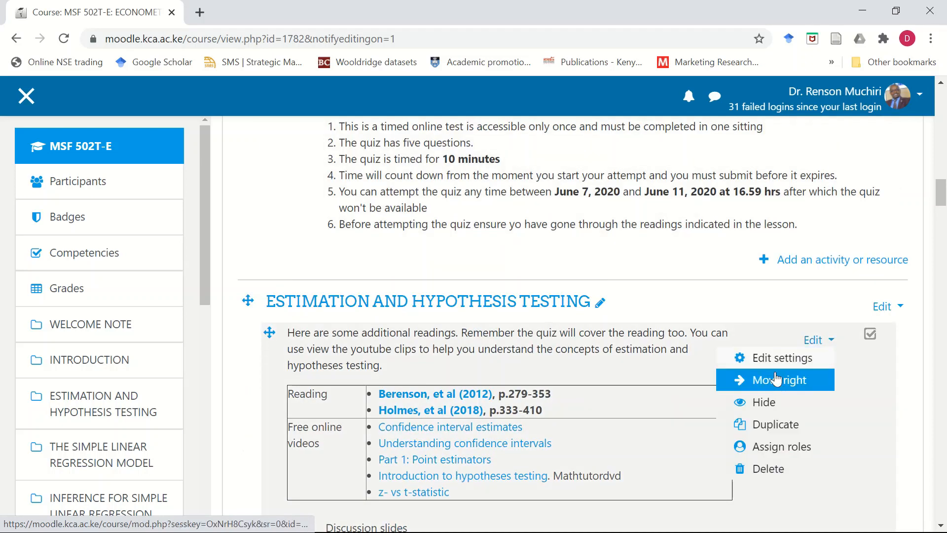
click(763, 403)
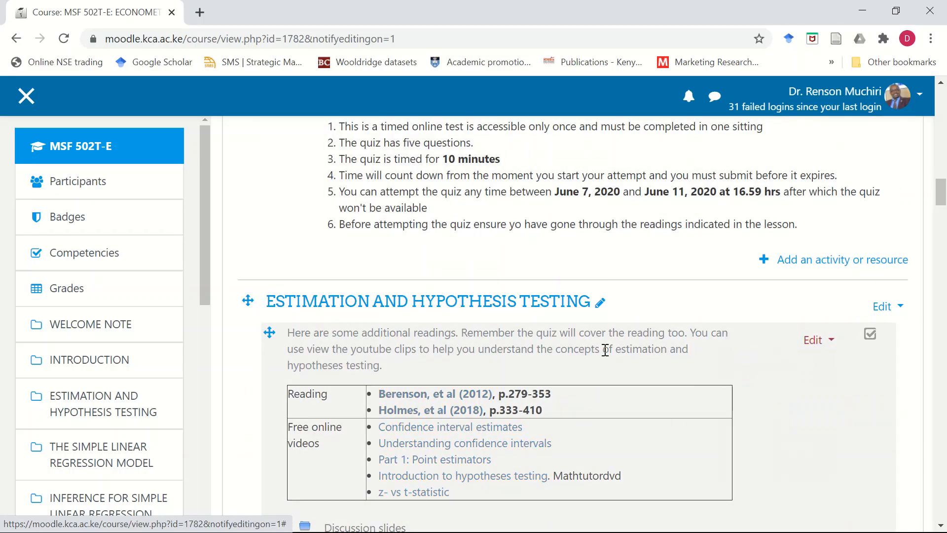
Hide the folder with discussion slides and notes in The Simple Linear Regression Model section from students.
scroll(606, 350, down, 4)
scroll(567, 334, down, 4)
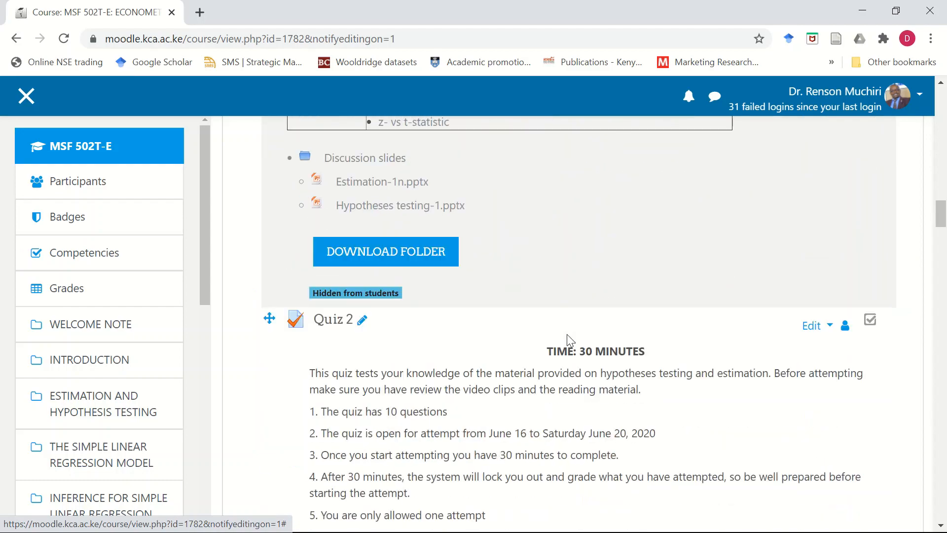
scroll(636, 331, down, 4)
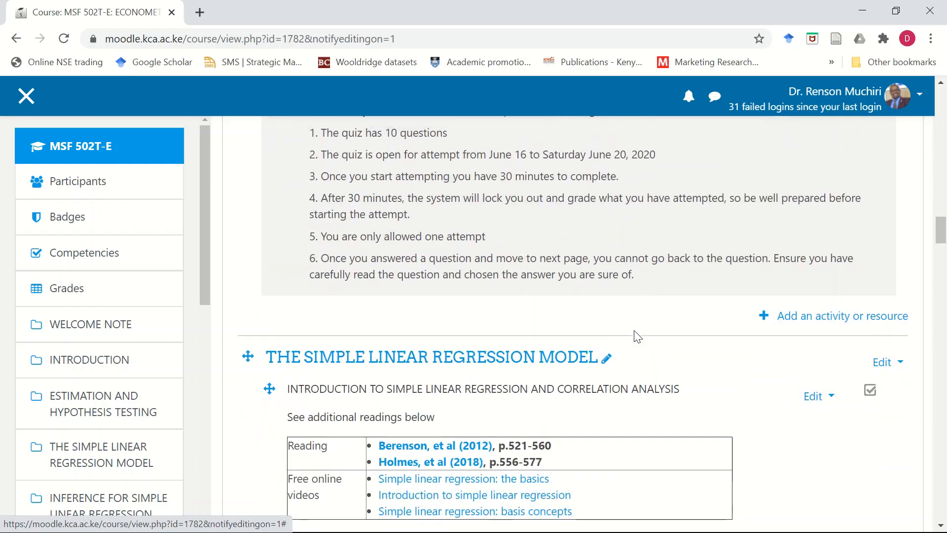
scroll(635, 334, down, 5)
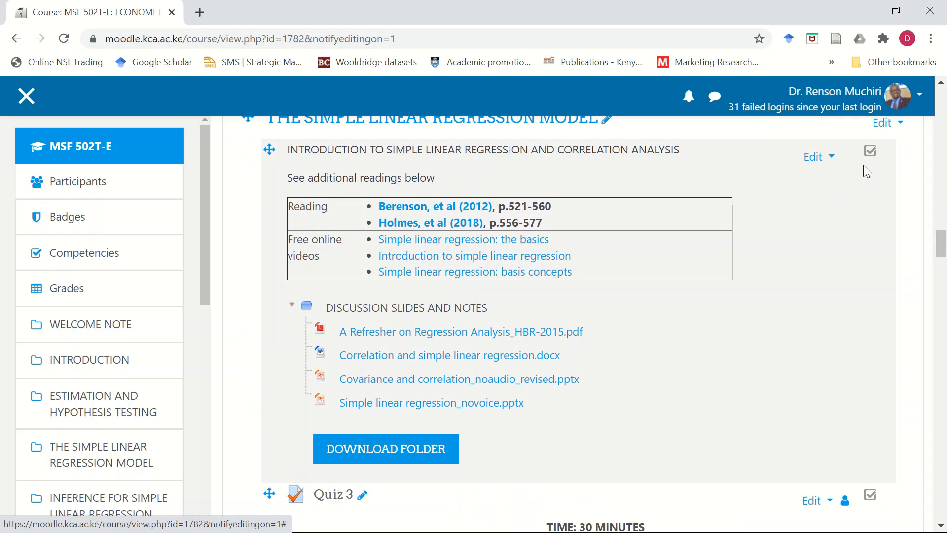
click(832, 161)
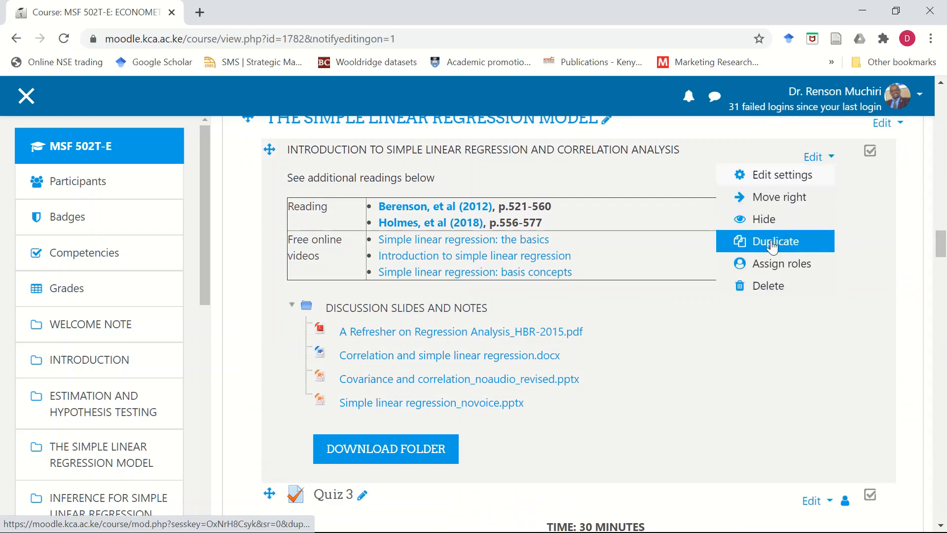
click(765, 225)
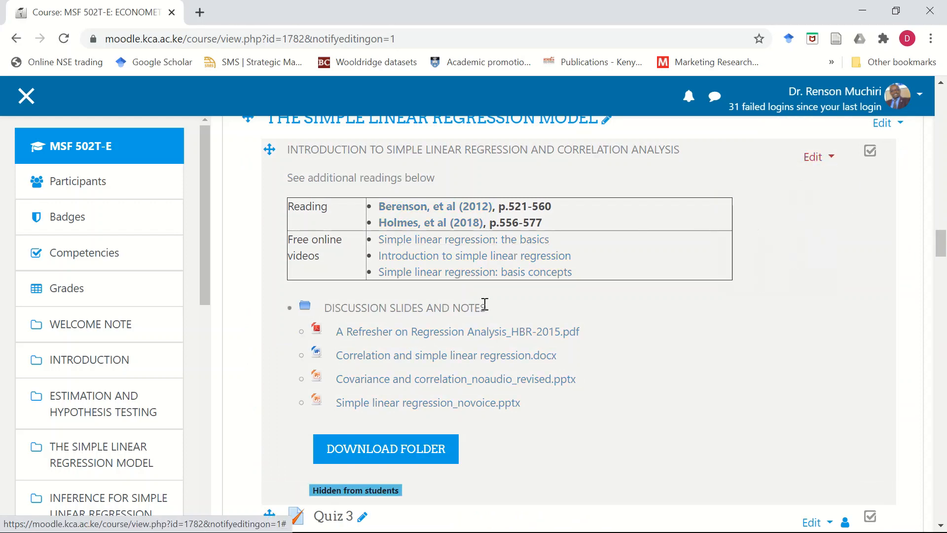
Hide the Part I folder in the Inference for Simple Linear Regression section from students.
scroll(485, 305, down, 5)
scroll(484, 305, up, 1)
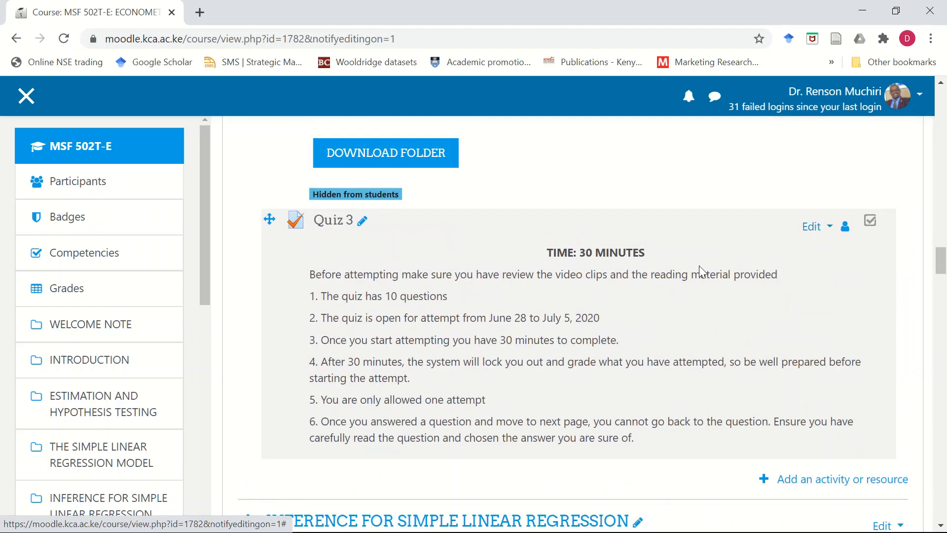
scroll(697, 272, down, 5)
scroll(740, 282, up, 1)
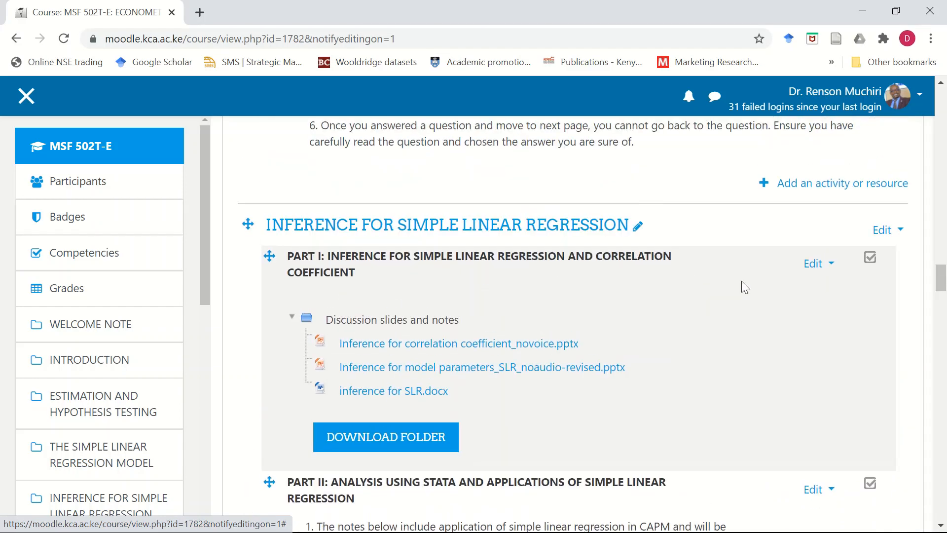
click(822, 269)
click(764, 325)
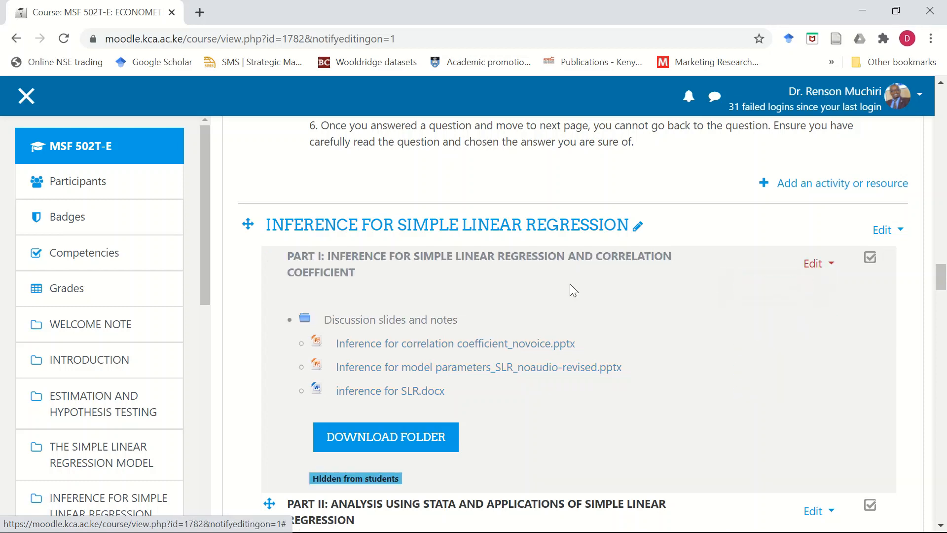
Hide the Part II folder on analysis using STATA and applications of simple linear regression from students.
scroll(571, 290, down, 5)
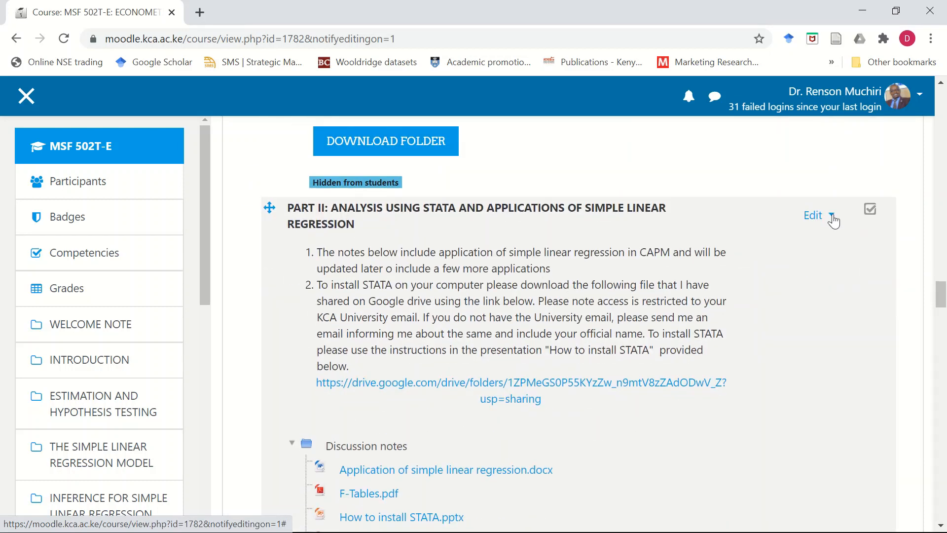
click(830, 216)
click(783, 280)
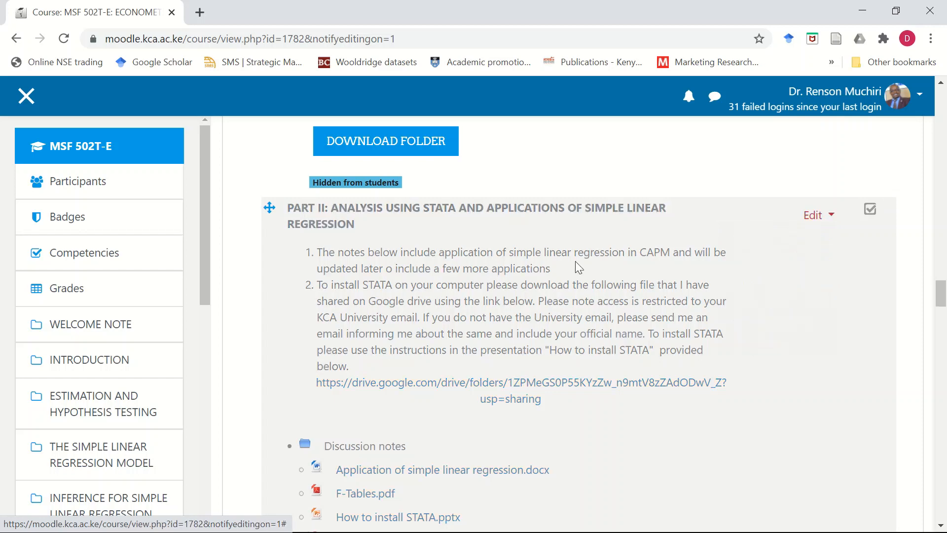
Hide the Data for Class Exercise folder, located above Quiz 4, from students.
scroll(575, 261, down, 4)
scroll(575, 268, down, 4)
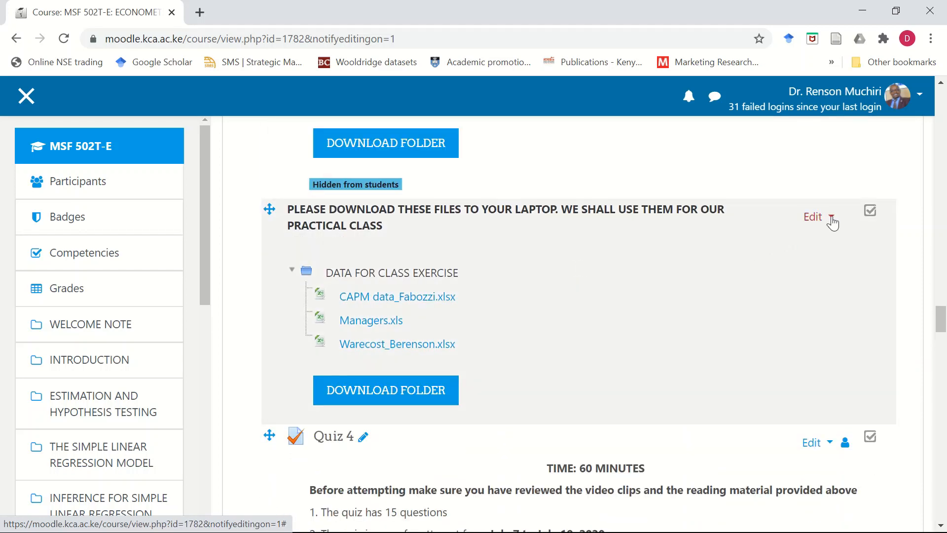
click(830, 217)
click(778, 277)
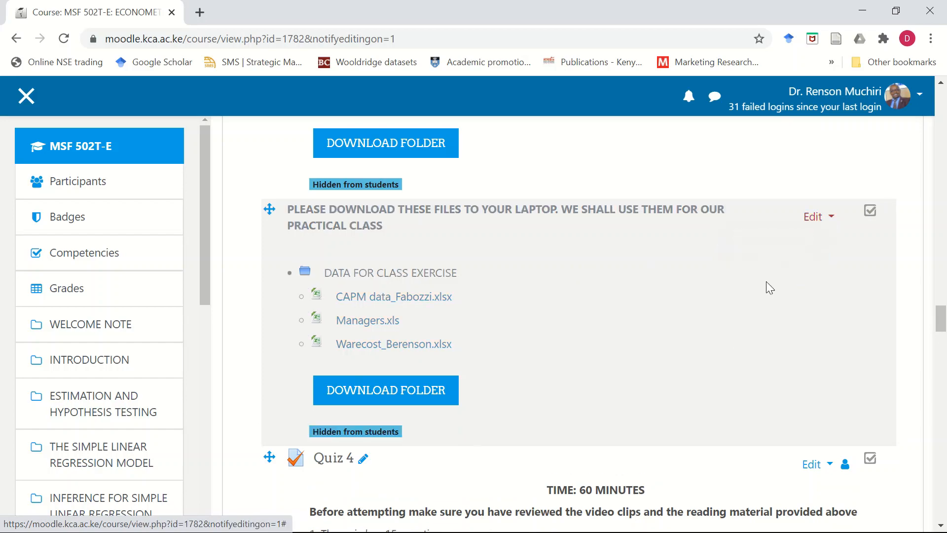
Hide the Part I folder on multiple linear regression and goodness of fit from students.
scroll(765, 281, down, 7)
scroll(766, 282, down, 5)
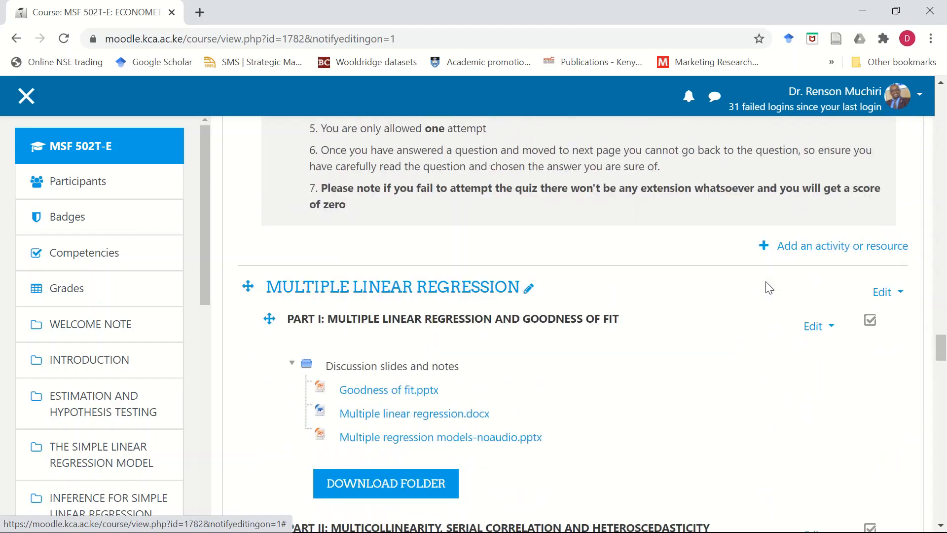
scroll(768, 286, up, 1)
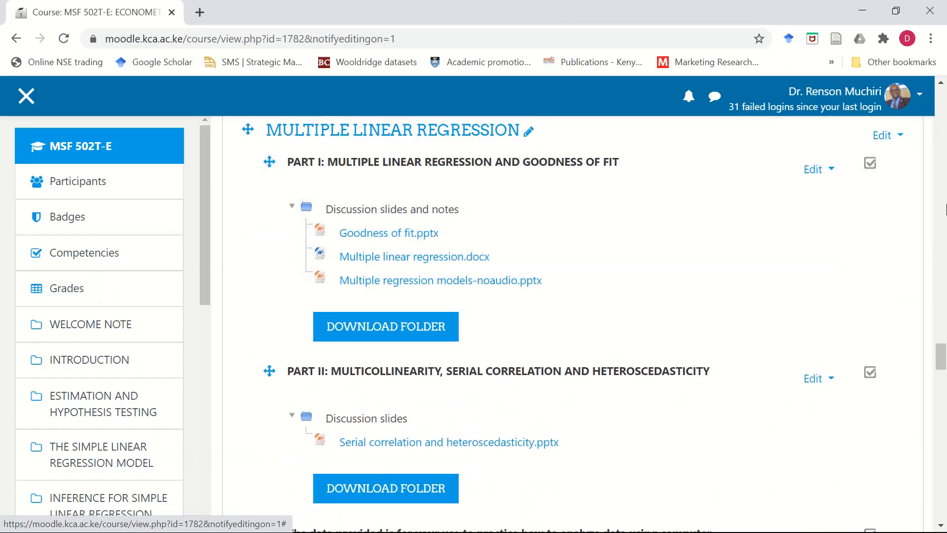
click(833, 170)
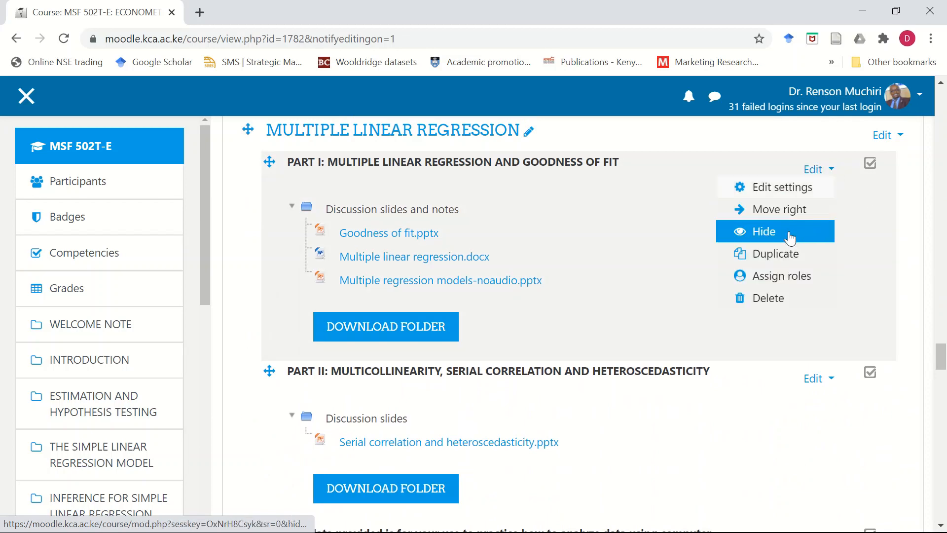
click(788, 231)
Hide the Part II folder on multicollinearity, serial correlation and heteroscedasticity from students.
scroll(720, 256, down, 4)
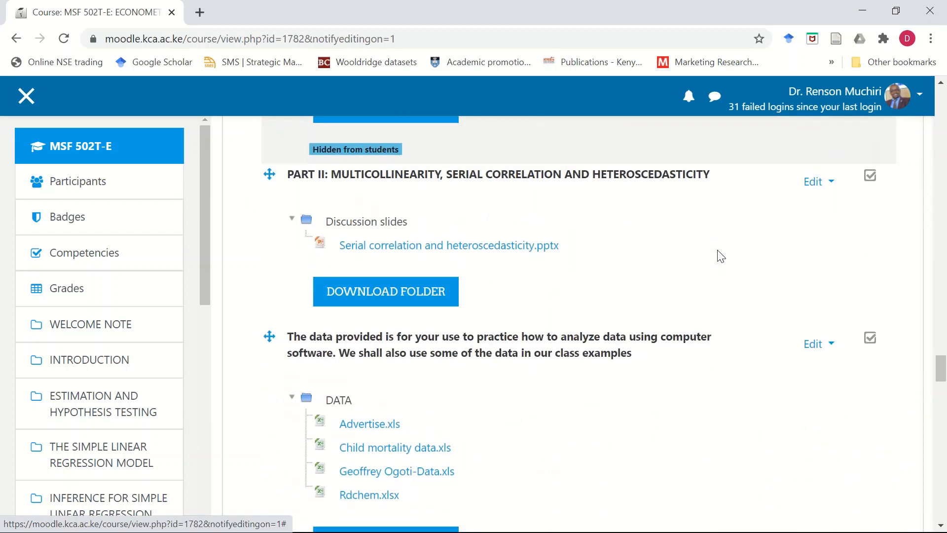
click(833, 180)
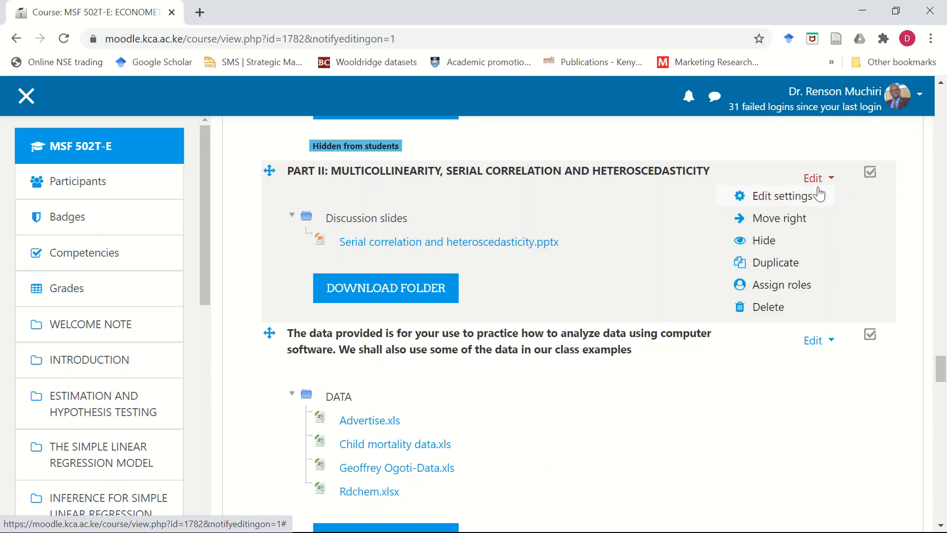
click(764, 242)
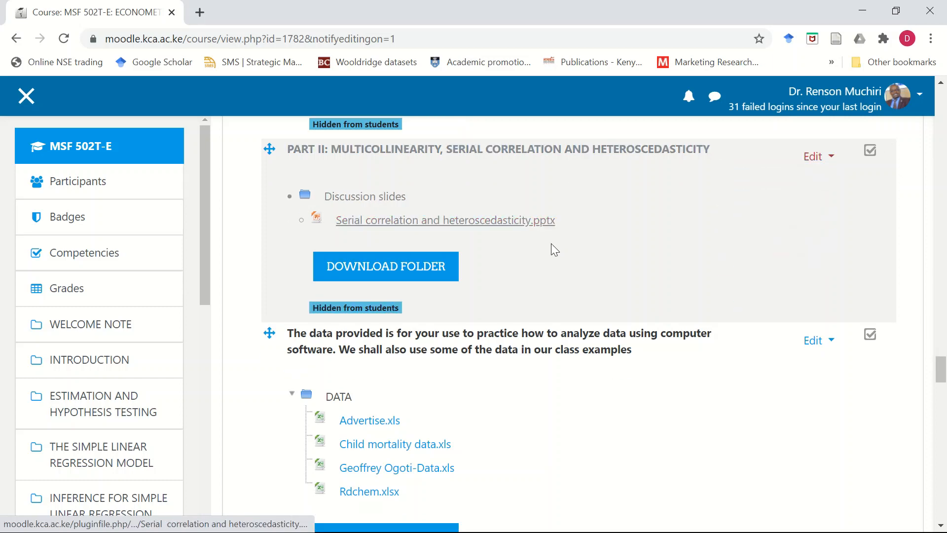
Hide the DATA folder with practice files in the Multiple Linear Regression section from students.
scroll(553, 251, down, 5)
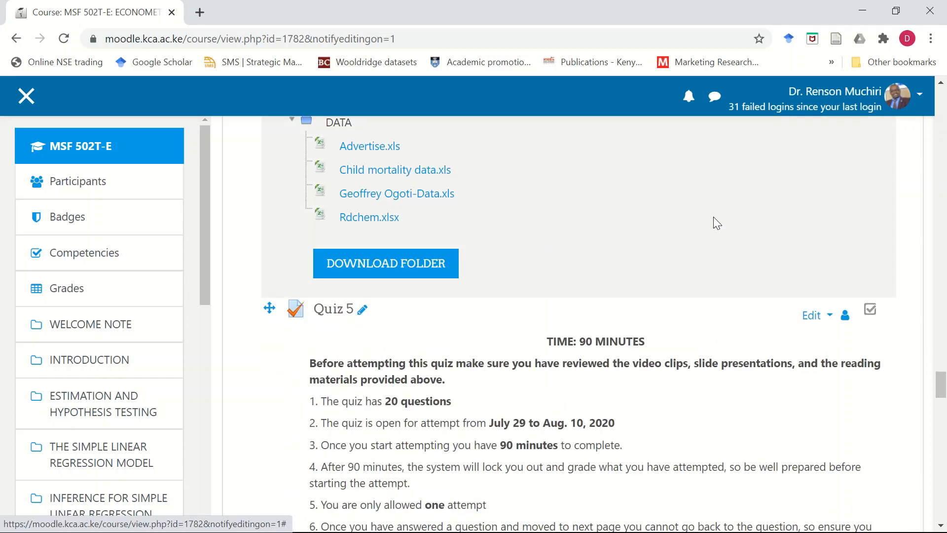
scroll(714, 218, up, 4)
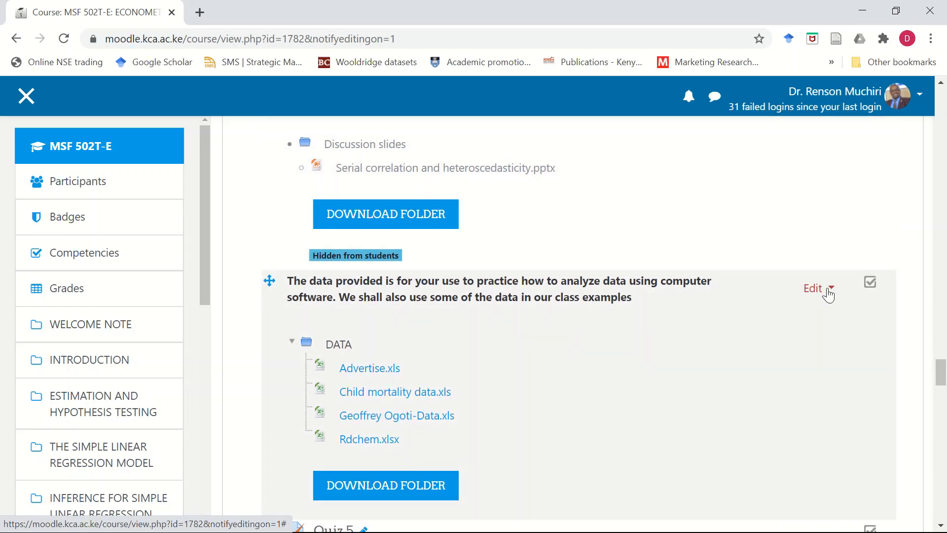
click(819, 288)
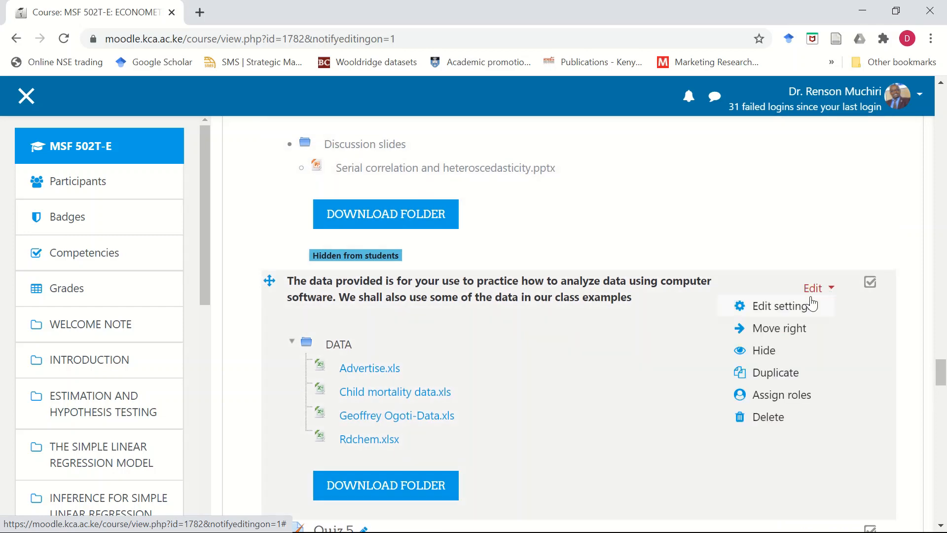
click(763, 350)
Hide the discussion slides folder with the log-linear and logistic regression links in the Non-Linear Regression section from students.
scroll(600, 280, down, 6)
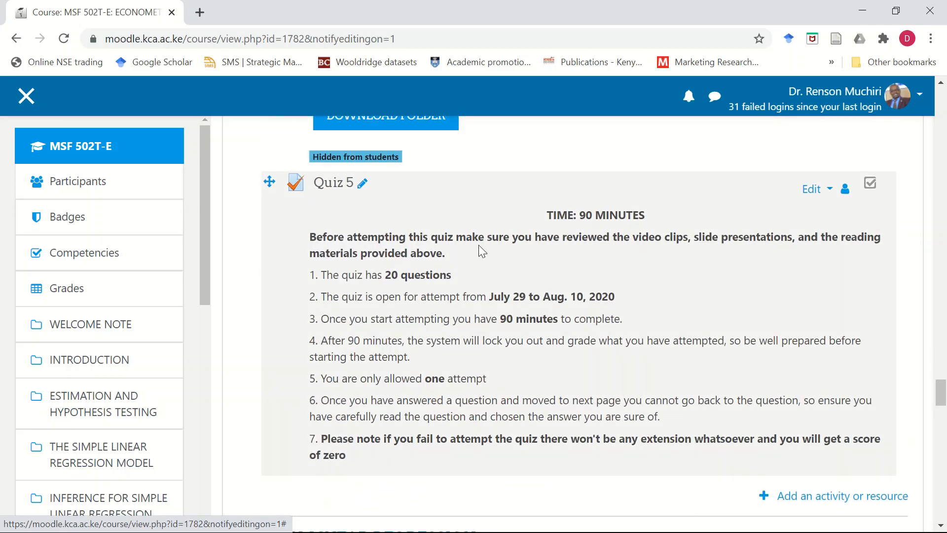
scroll(478, 245, down, 4)
scroll(478, 245, down, 4)
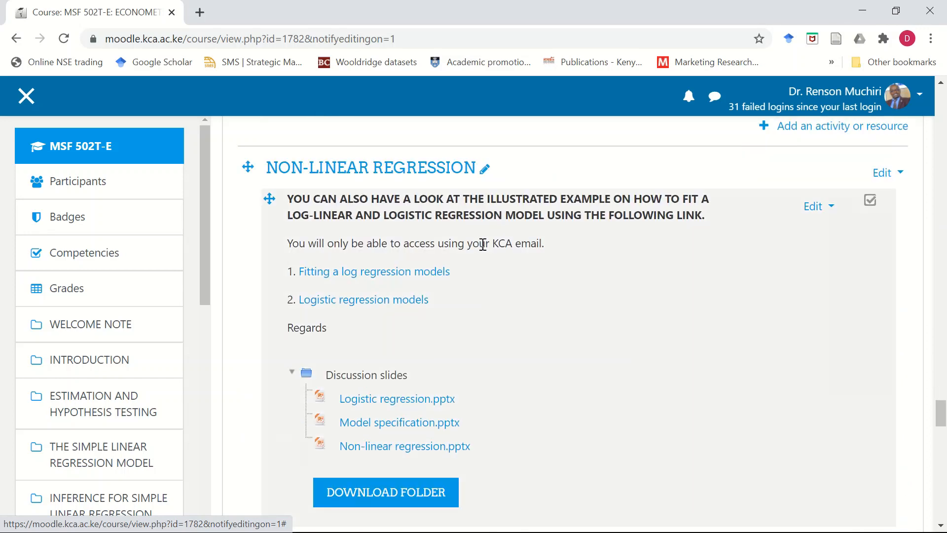
click(834, 209)
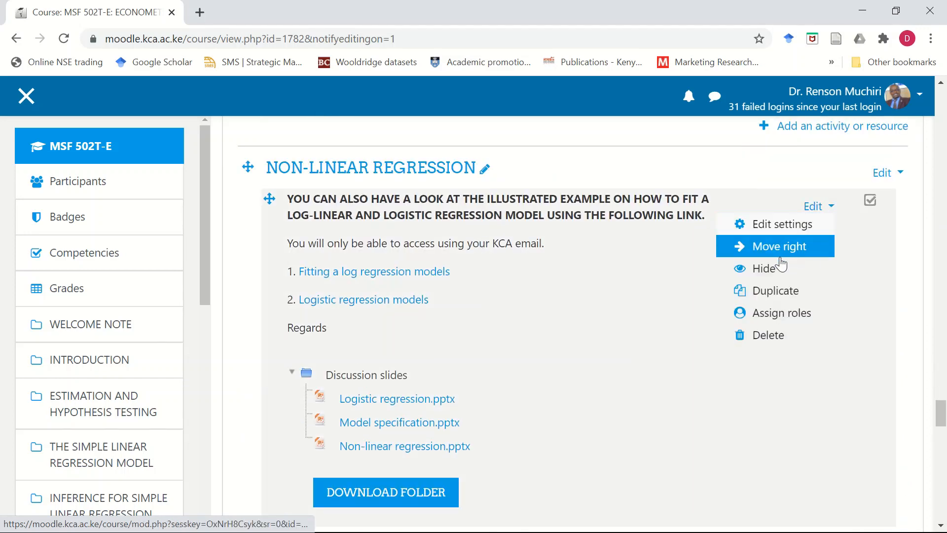
click(770, 269)
Hide the DATA folder with the slide example files, located above Quiz 6, from students.
scroll(604, 266, down, 9)
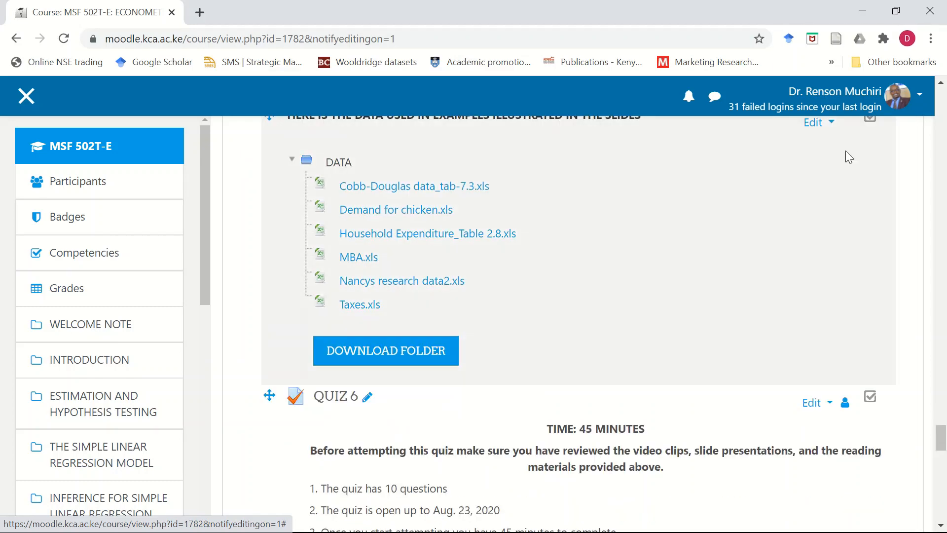
click(831, 123)
click(765, 185)
Hide the discussion slides folder in the Regression with Dummy Variables section from students.
scroll(614, 241, down, 8)
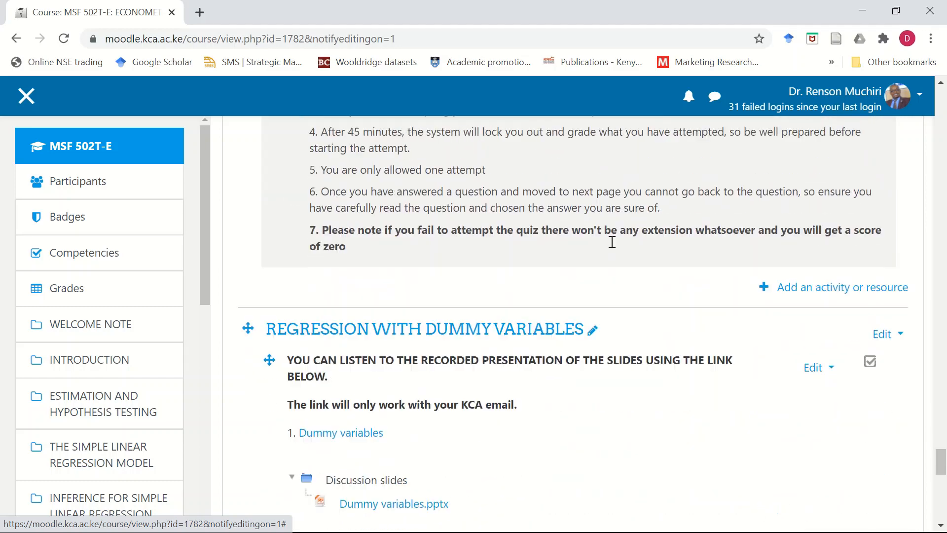
scroll(612, 242, down, 3)
click(831, 230)
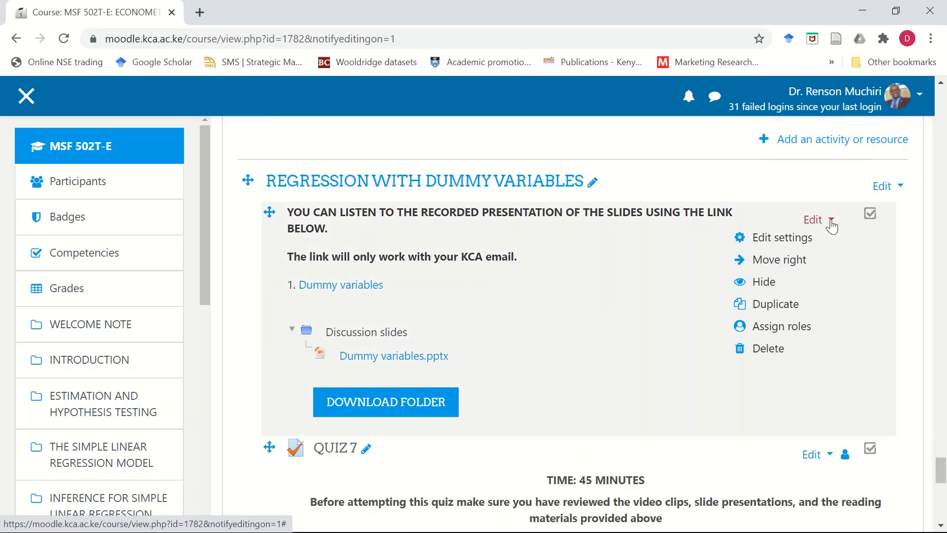
click(760, 279)
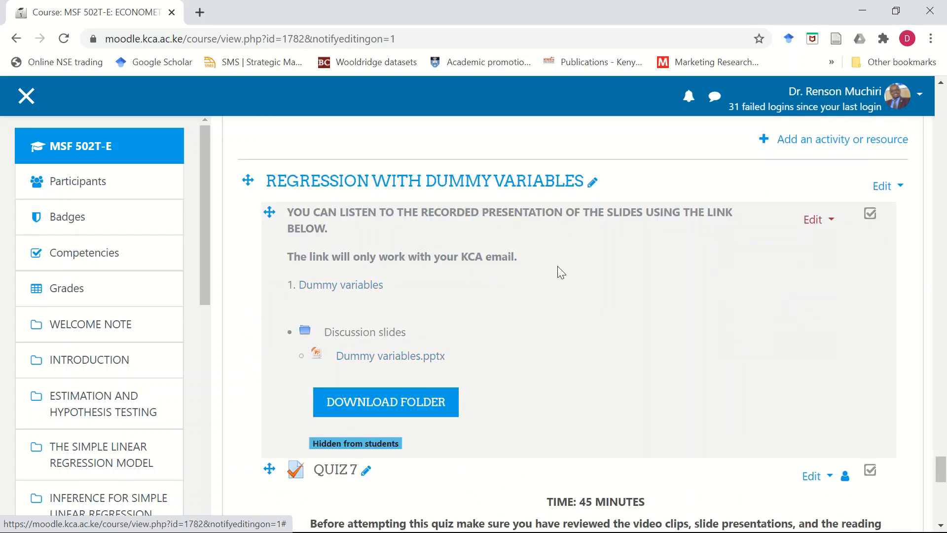
Add a new Quiz activity to the Regression with Dummy Variables section.
scroll(558, 265, down, 8)
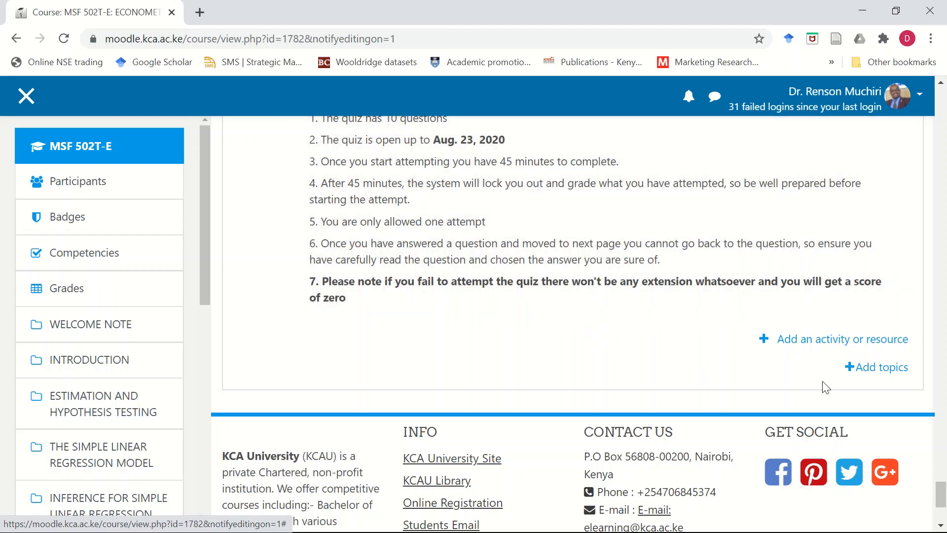
click(763, 341)
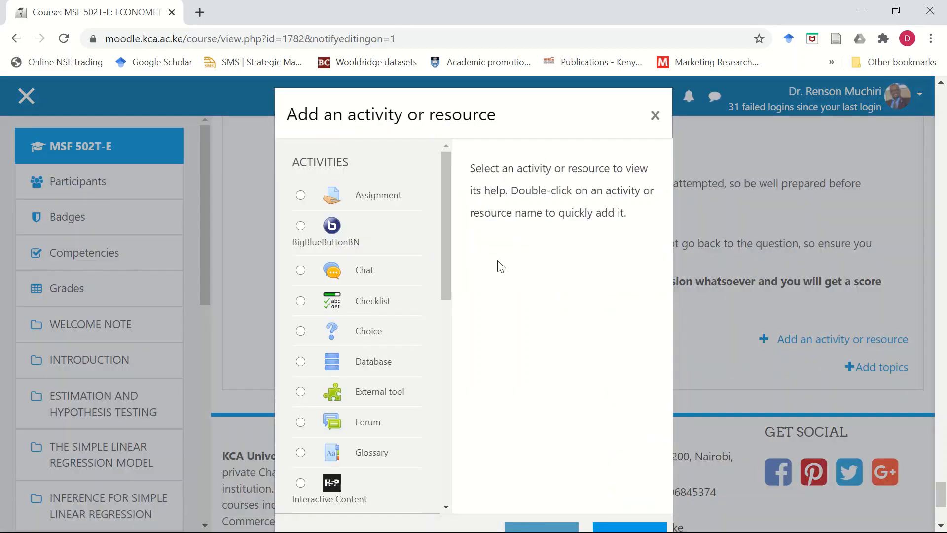
drag(451, 259, 428, 347)
double_click(365, 368)
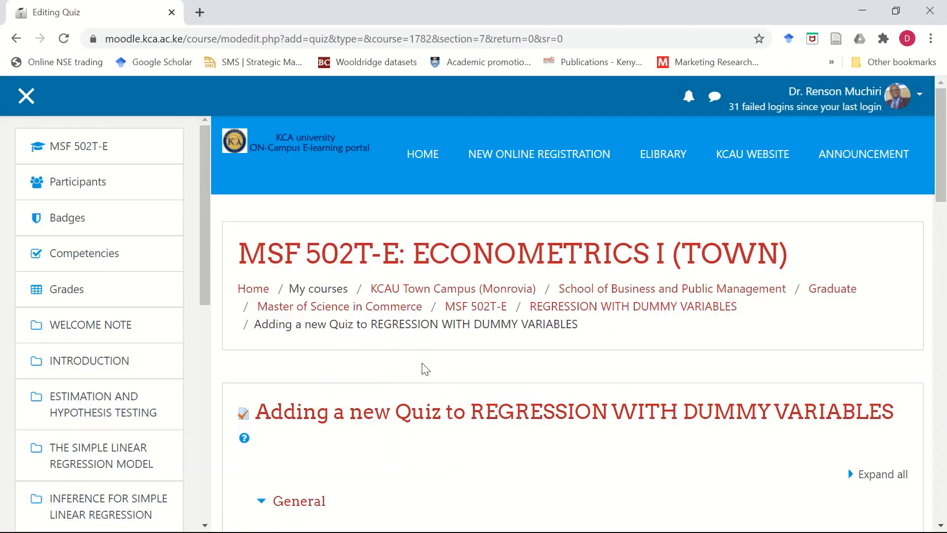
Name the new quiz "MSF 502: ECONOMETRICS I EXAMINATION".
scroll(422, 365, down, 5)
scroll(424, 363, up, 1)
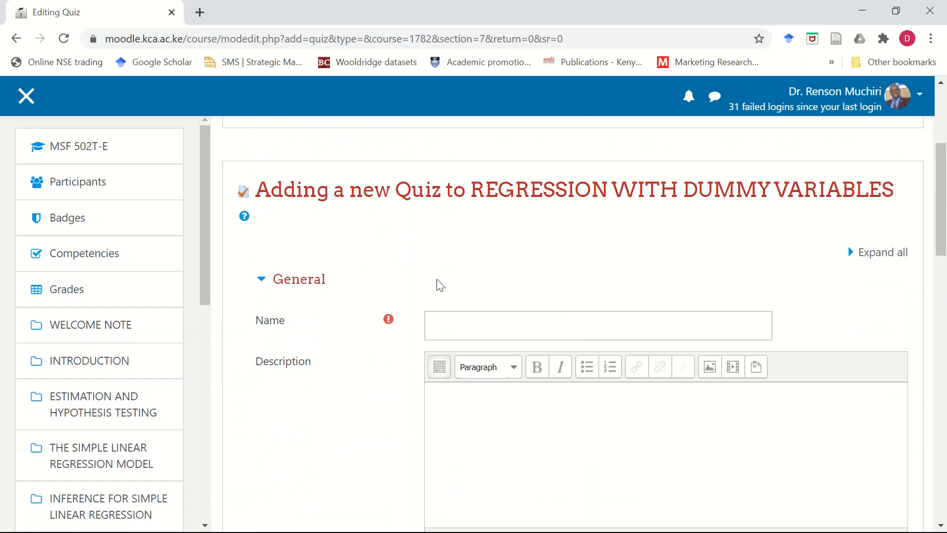
click(440, 325)
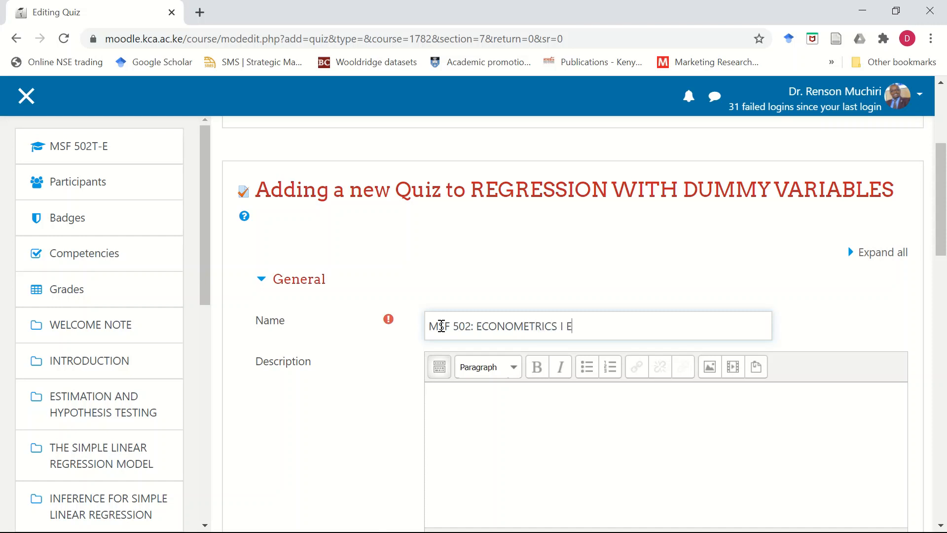
text(XAMINATION)
scroll(488, 319, down, 3)
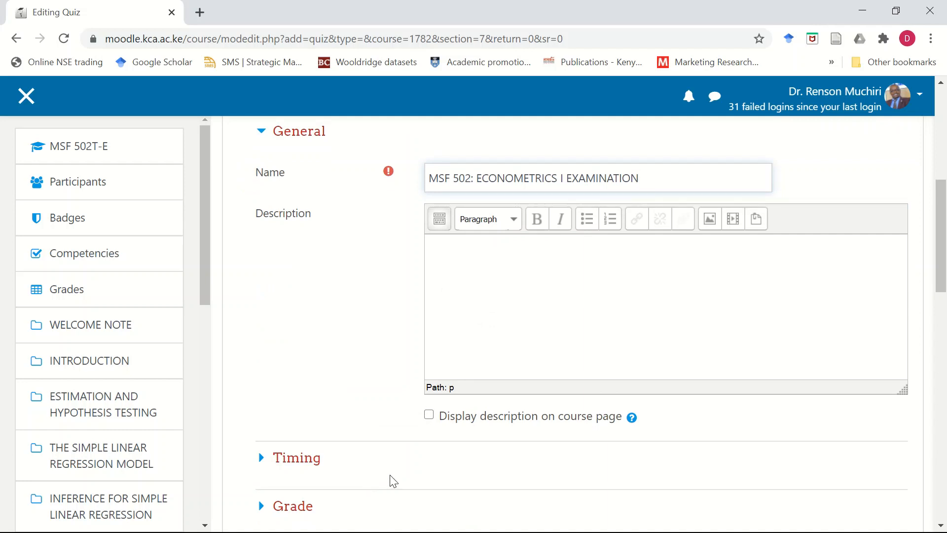
Open the Examination Instructions Word document from the Desktop folder in File Explorer.
key(super)
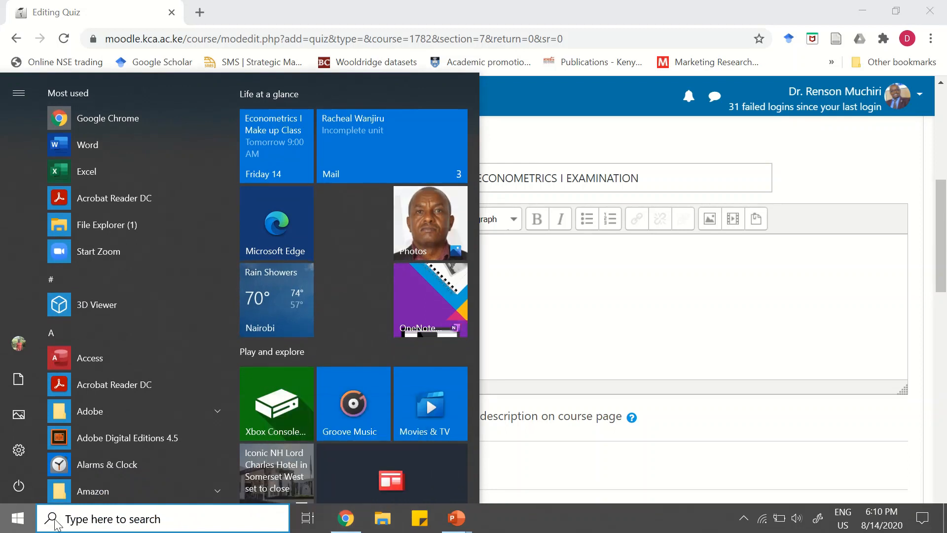
click(383, 524)
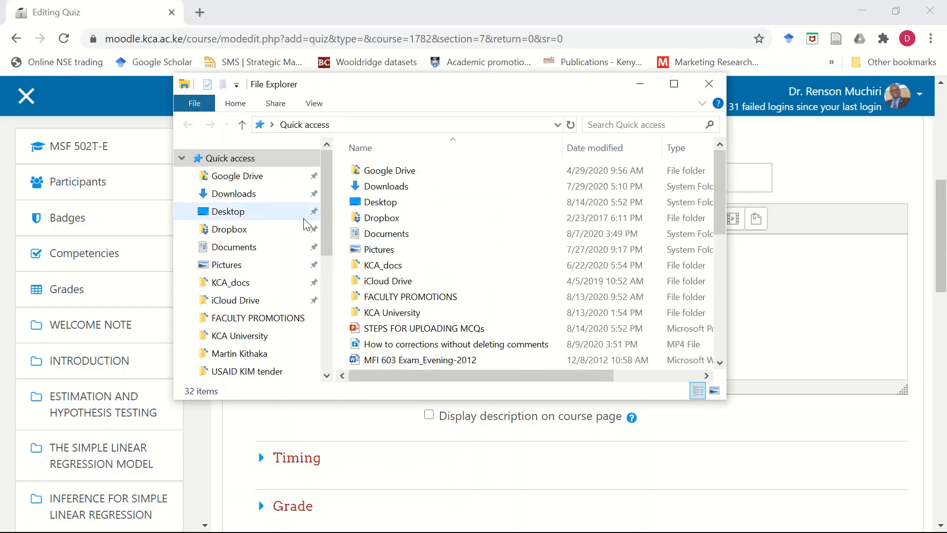
click(233, 213)
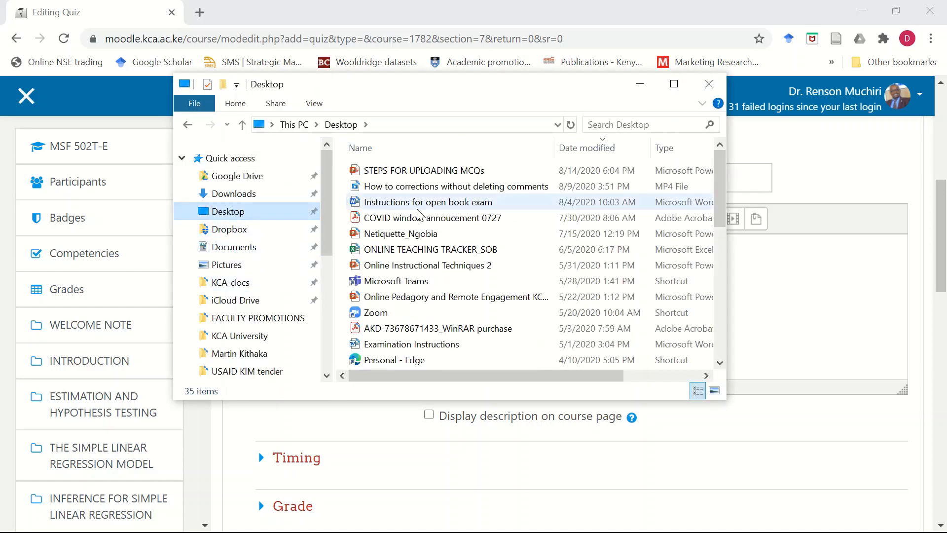
click(413, 351)
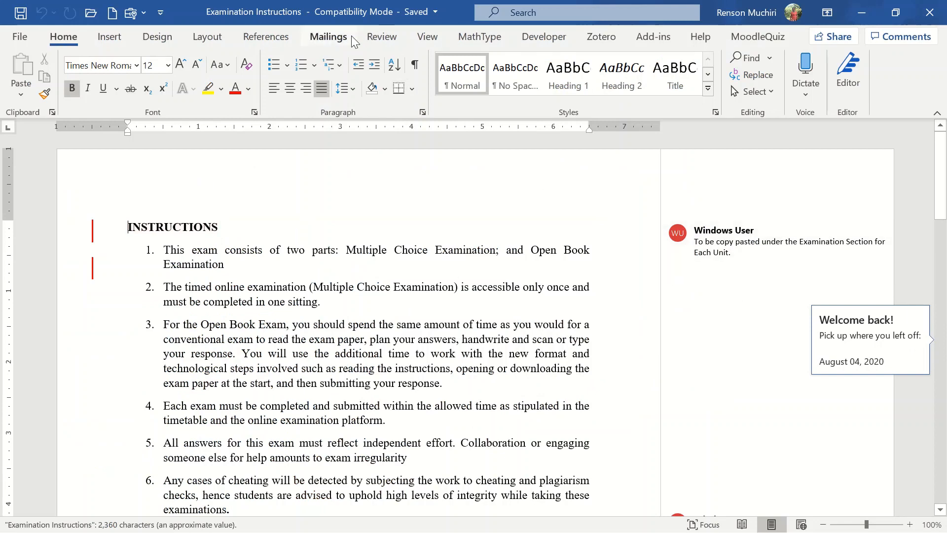
Collapse the comments in the instructions document, accept all tracked changes and stop tracking.
click(392, 39)
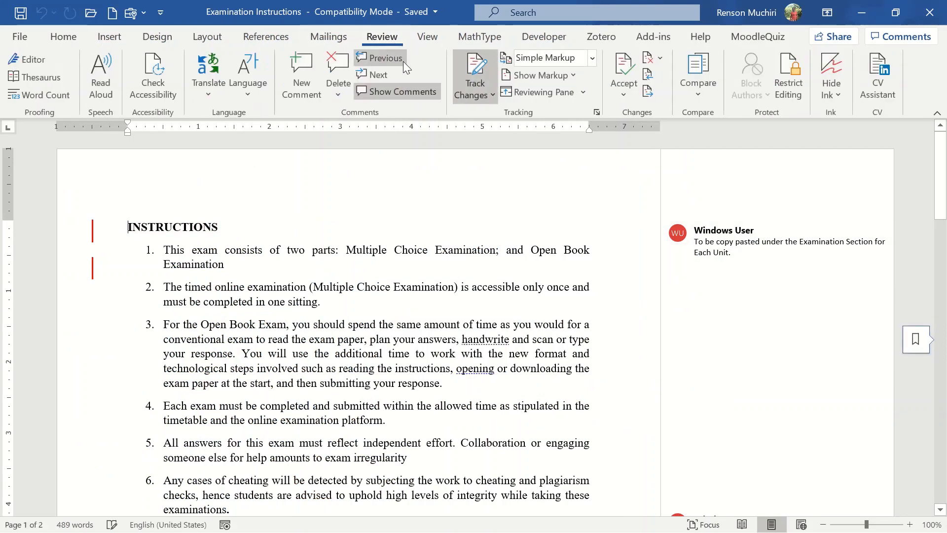
click(386, 93)
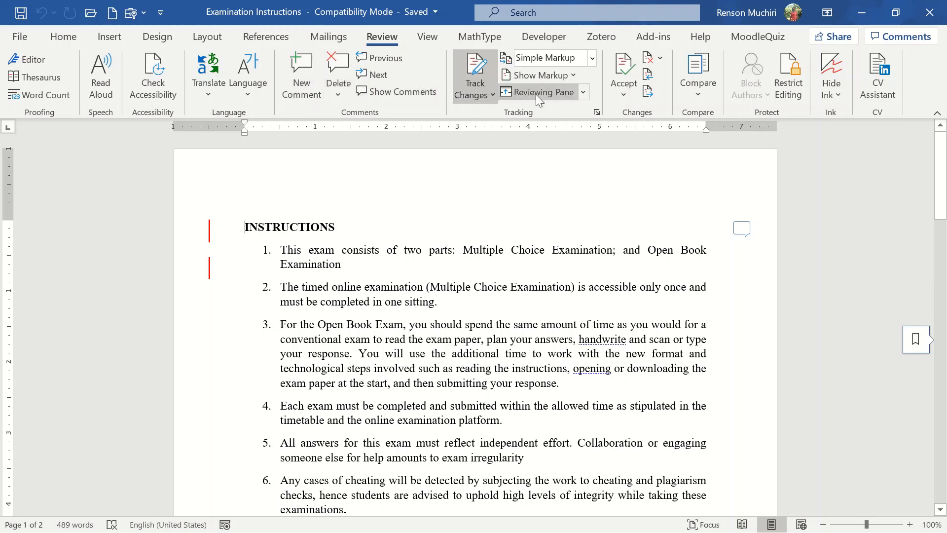
click(623, 93)
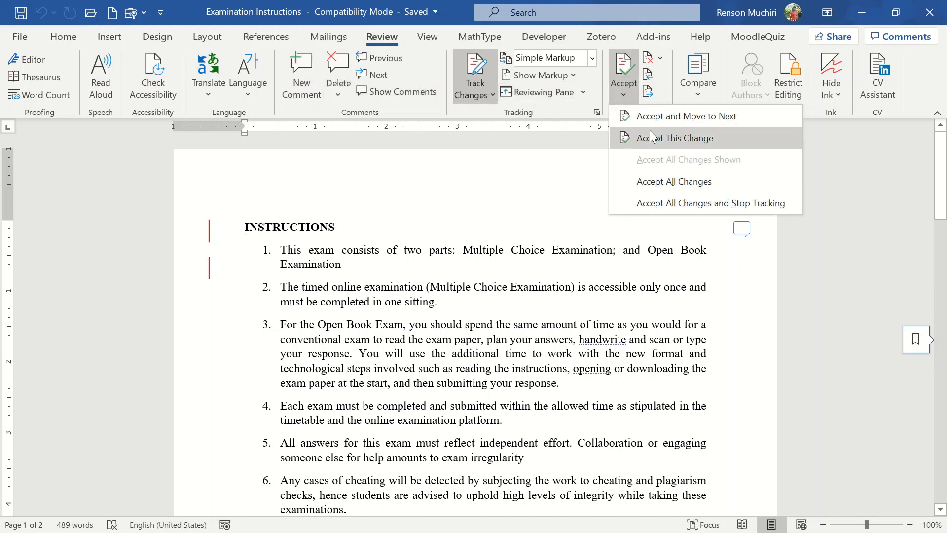
click(668, 203)
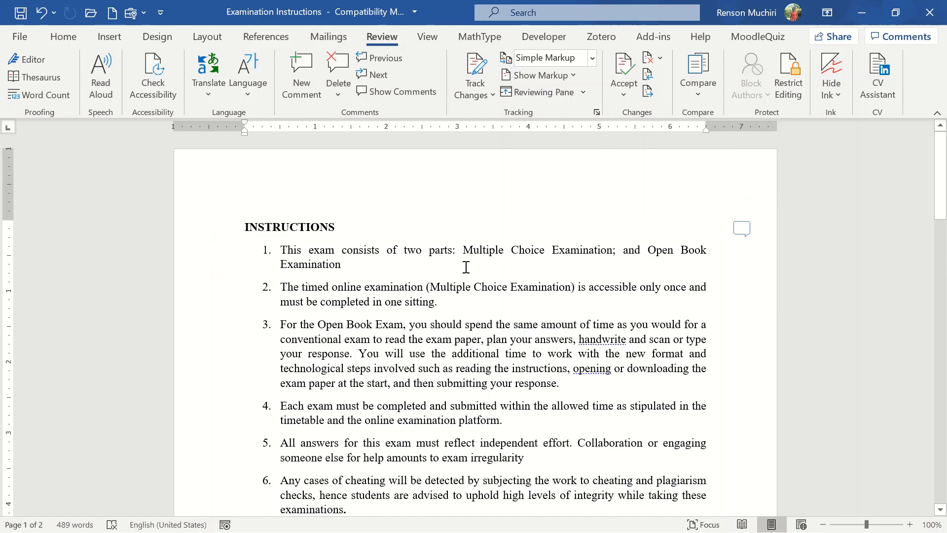
Copy the seven numbered exam instructions under the INSTRUCTIONS heading.
scroll(457, 254, down, 2)
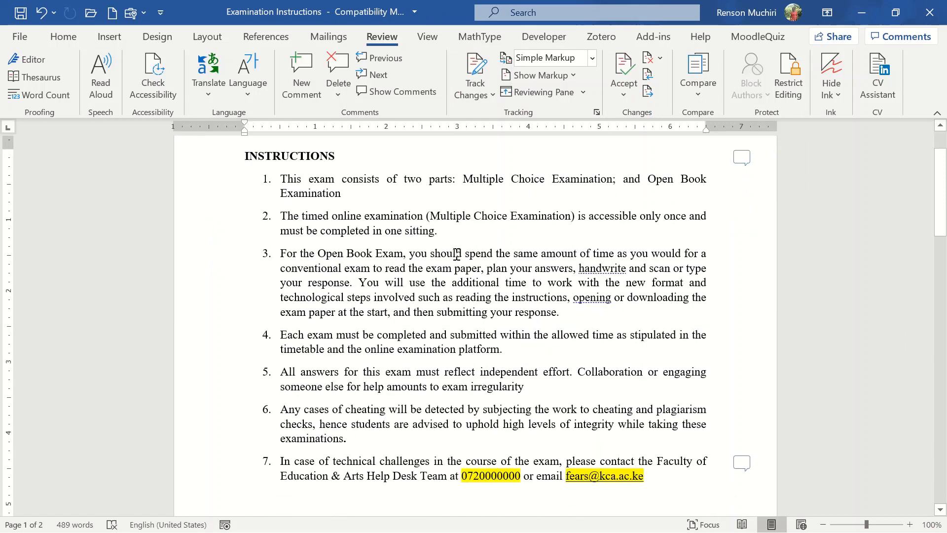
scroll(457, 254, up, 2)
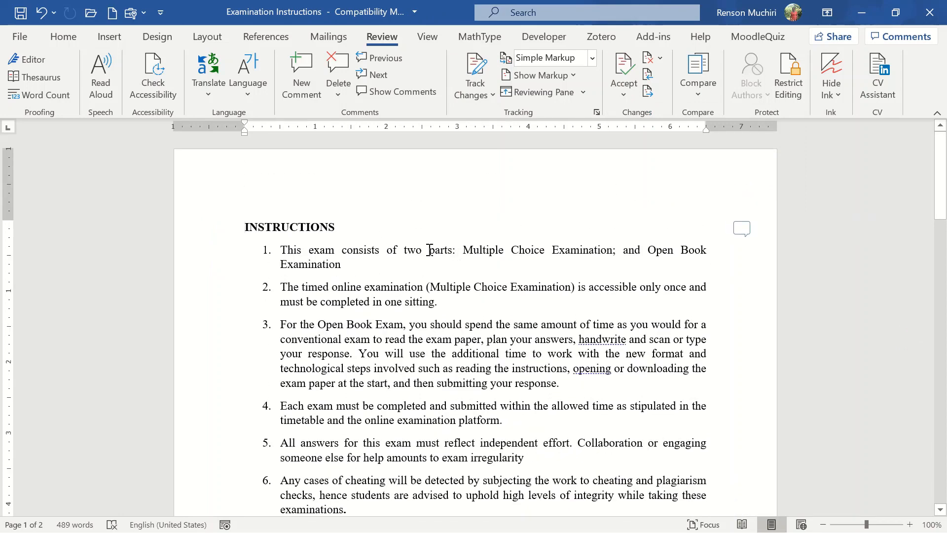
drag(281, 251, 647, 444)
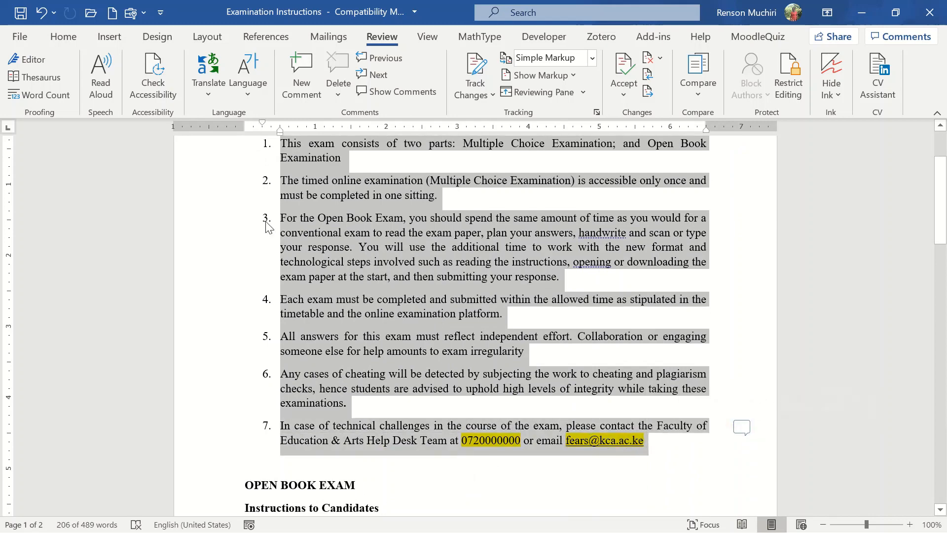
click(73, 37)
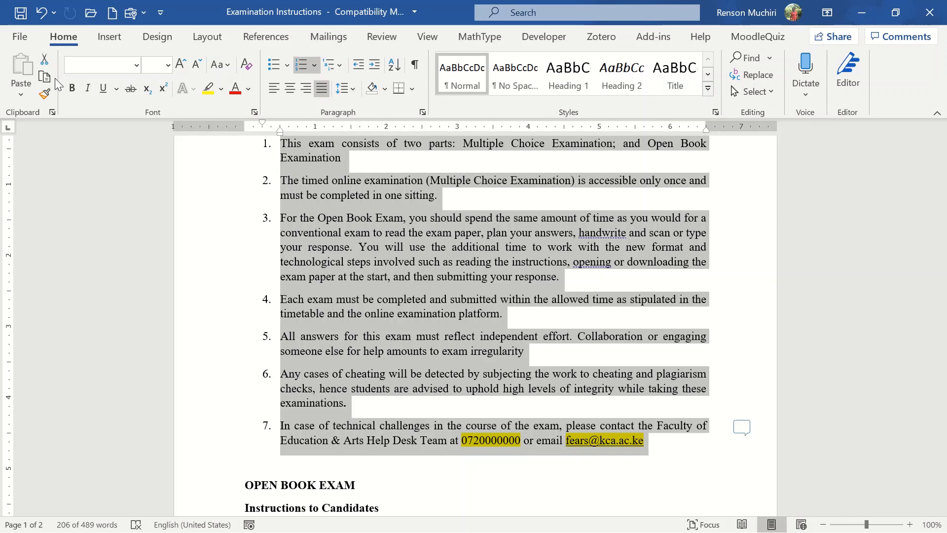
click(45, 78)
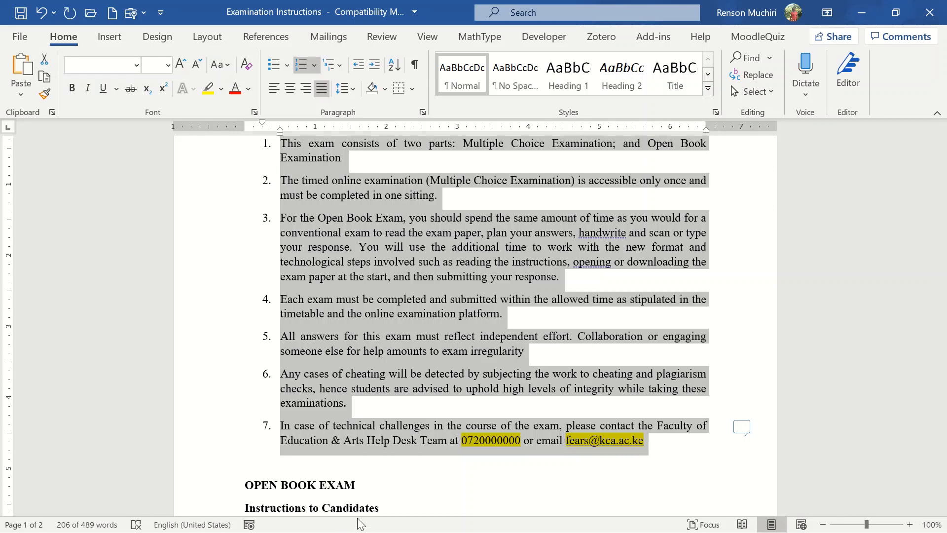
Switch to Chrome and paste the copied exam instructions into the quiz's Description.
key(super)
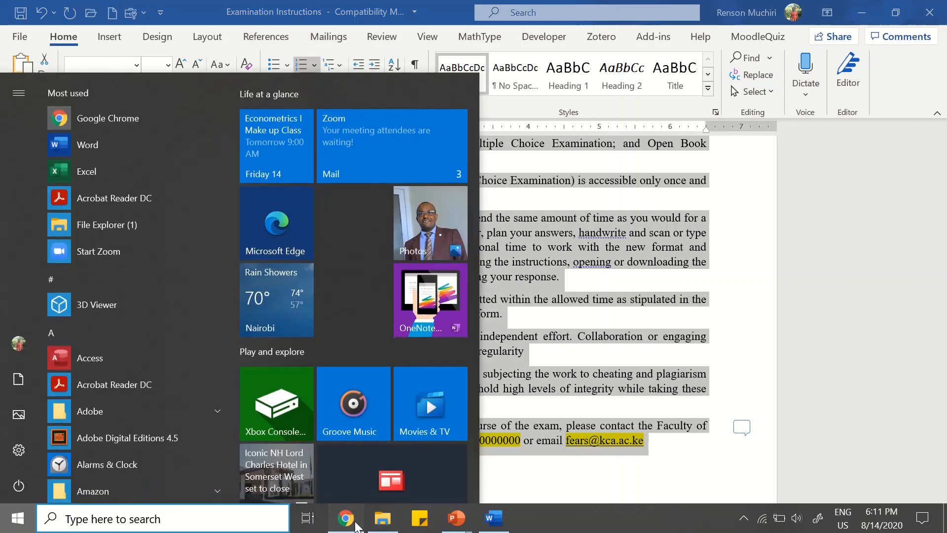
click(347, 526)
click(453, 249)
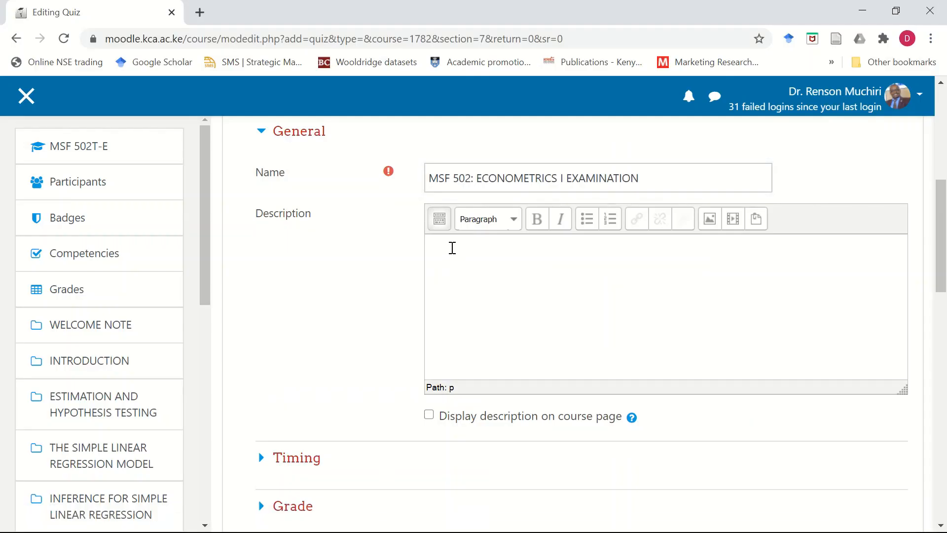
key(ctrl+v)
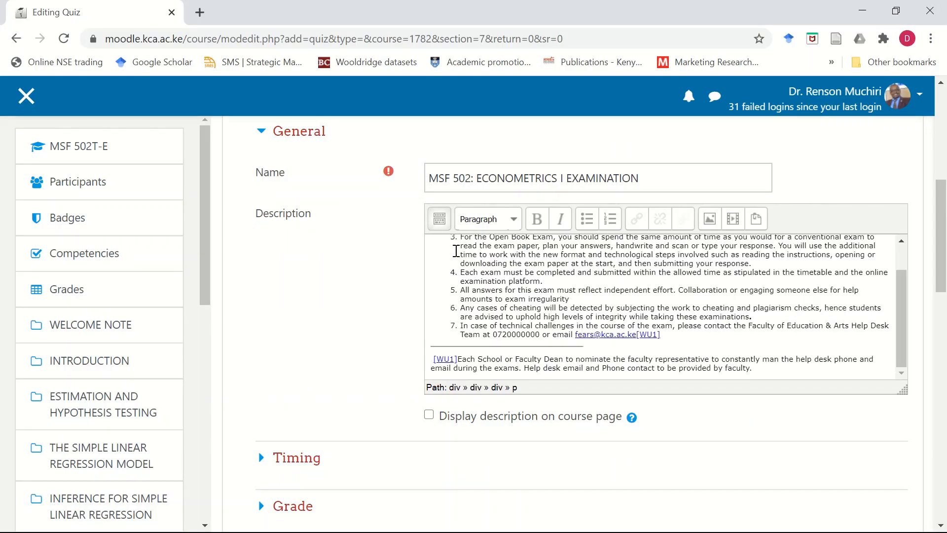
scroll(451, 252, up, 3)
scroll(455, 255, up, 5)
scroll(455, 321, down, 9)
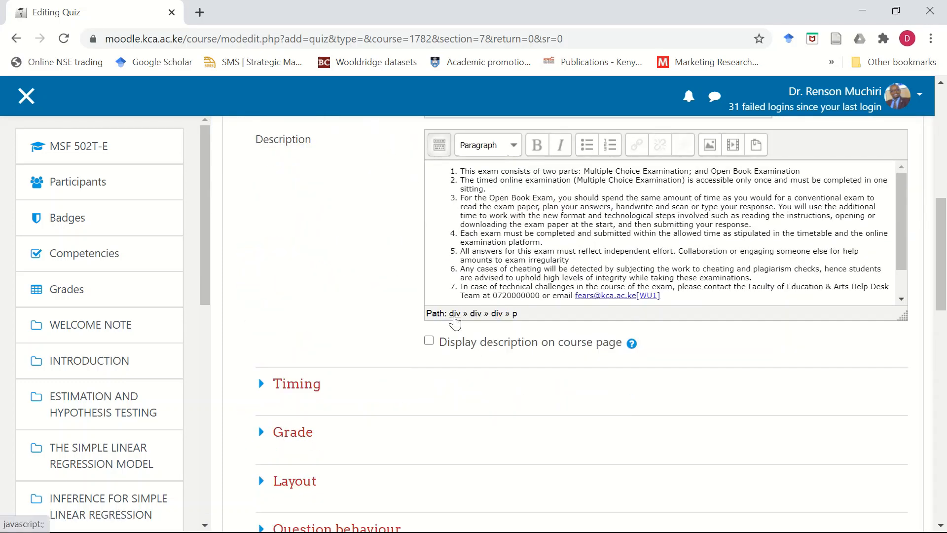
Expand the Description editor's formatting options and add a bold, centred "INSTRUCTIONS" heading above the numbered list.
click(464, 172)
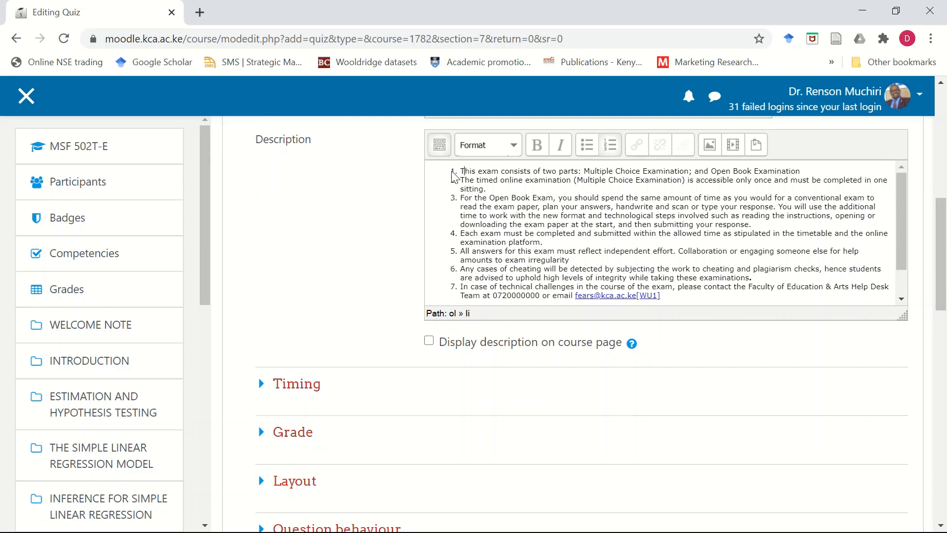
click(440, 145)
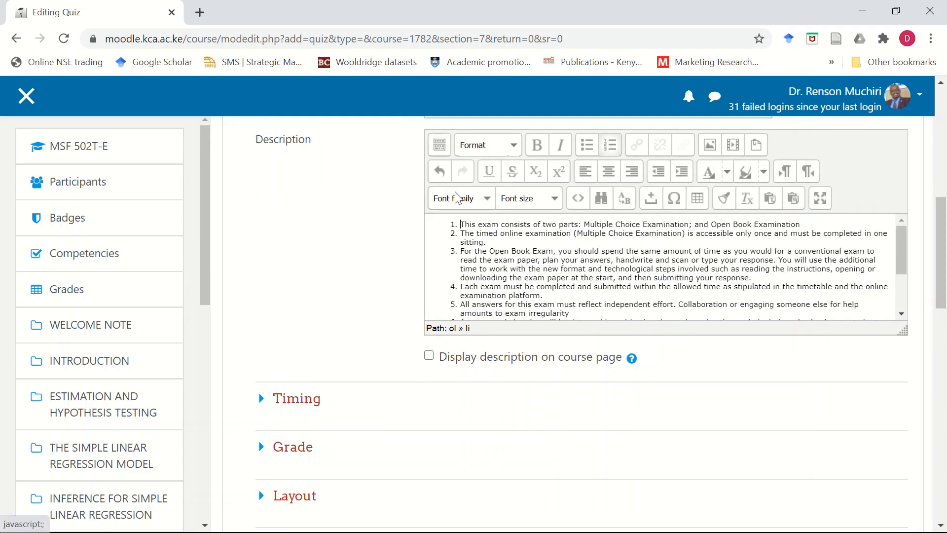
click(464, 220)
key(Return)
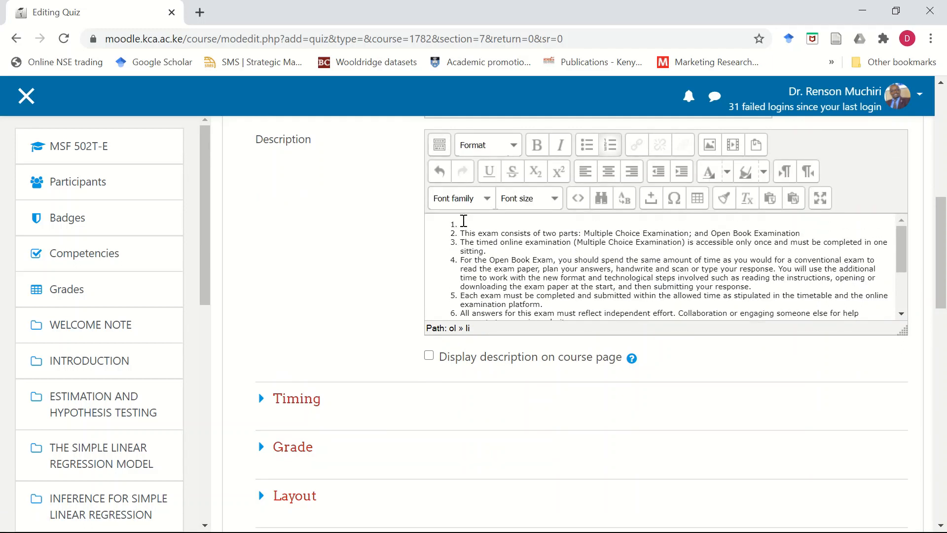
key(Return)
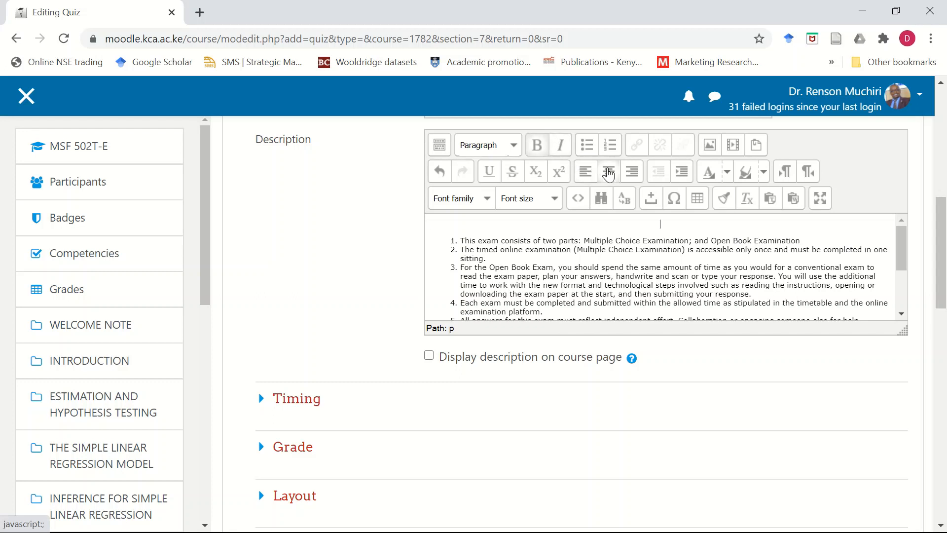
text(STRUCTIONS FOR )
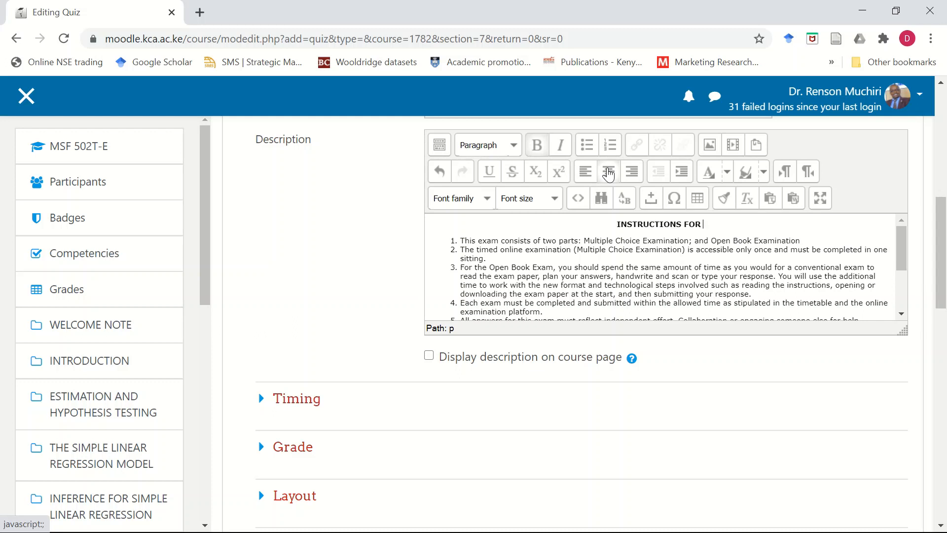
text(E)
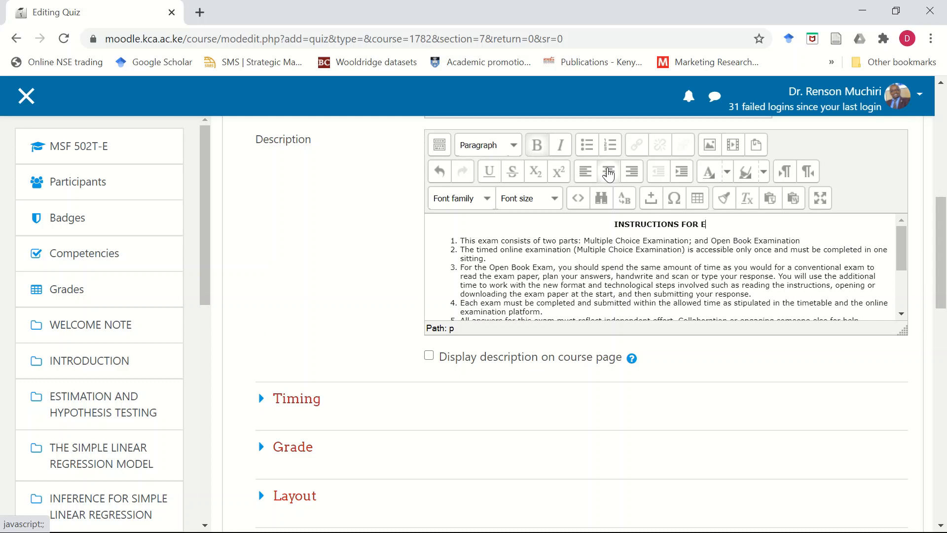
key(BackSpace)
key(BackSpace)
key(BackSpace)
key(BackSpace)
key(BackSpace)
key(BackSpace)
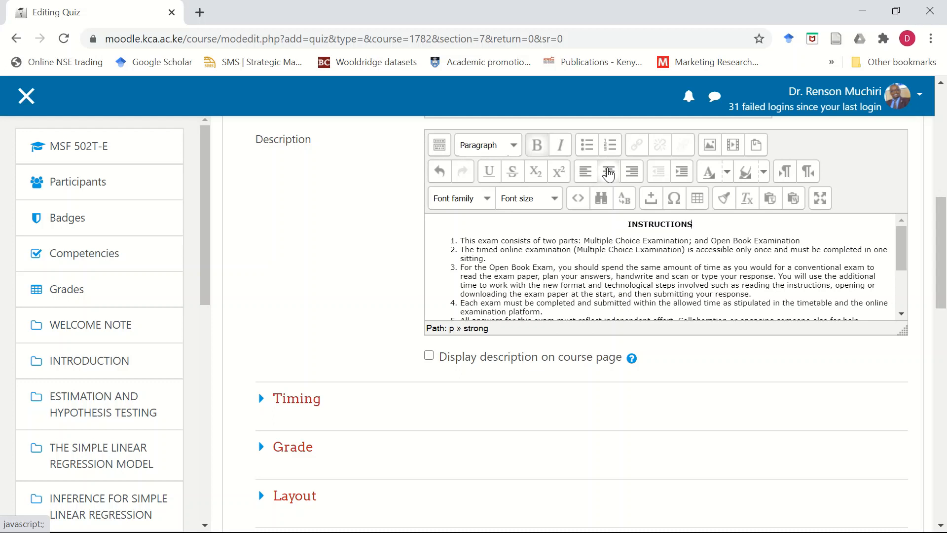
Add the line "TIME: ONE HOUR" above the INSTRUCTIONS heading.
click(628, 225)
key(Return)
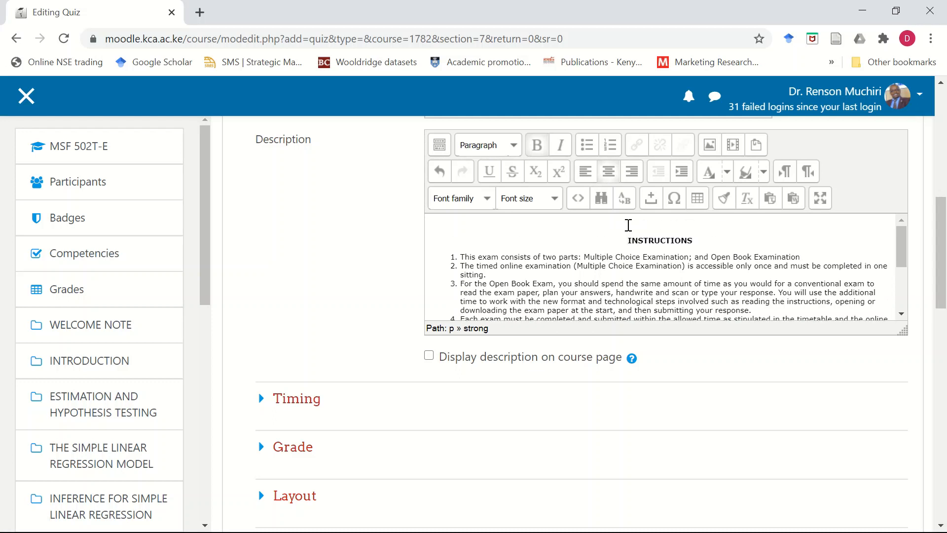
text(TIME: ONE HOUR)
Delete the leftover Word comment note and its divider below the instruction list, and enable displaying the description on the course page.
scroll(518, 260, down, 3)
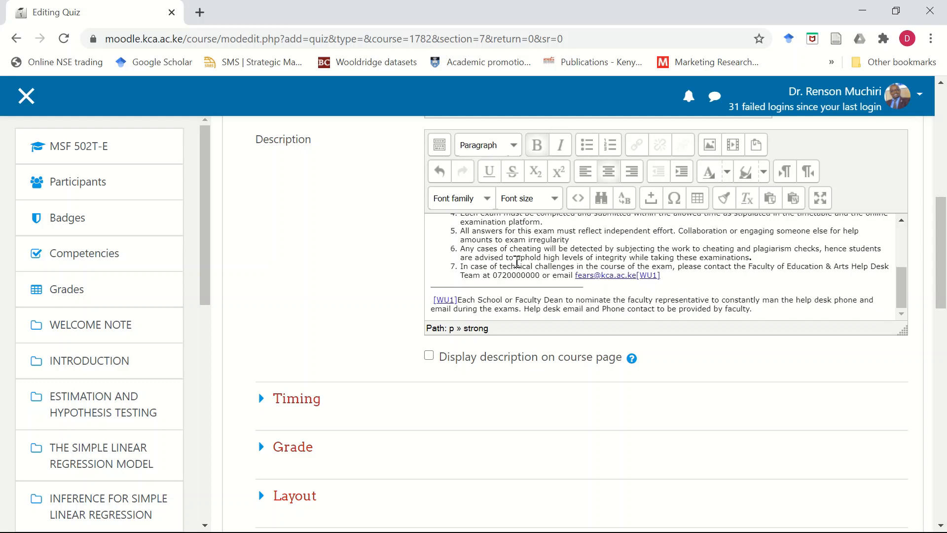
click(504, 299)
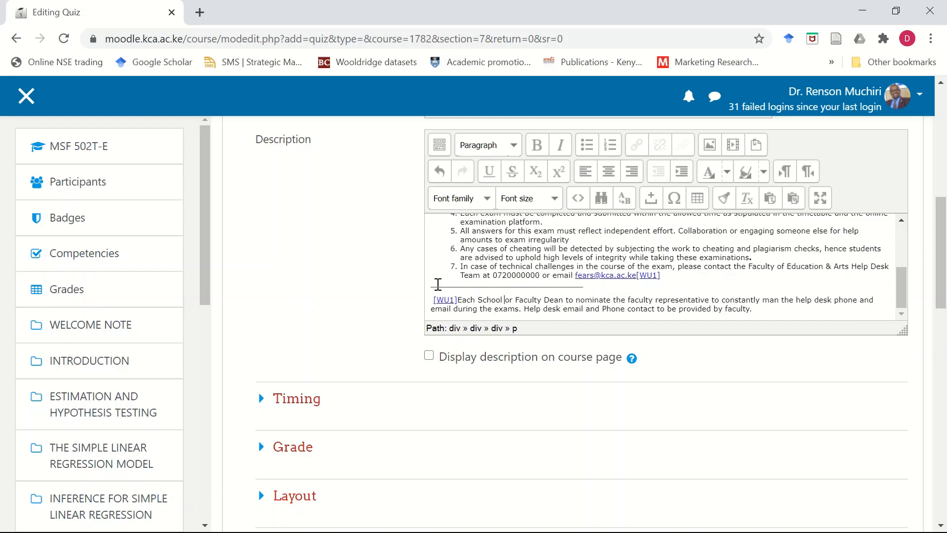
drag(432, 296, 789, 308)
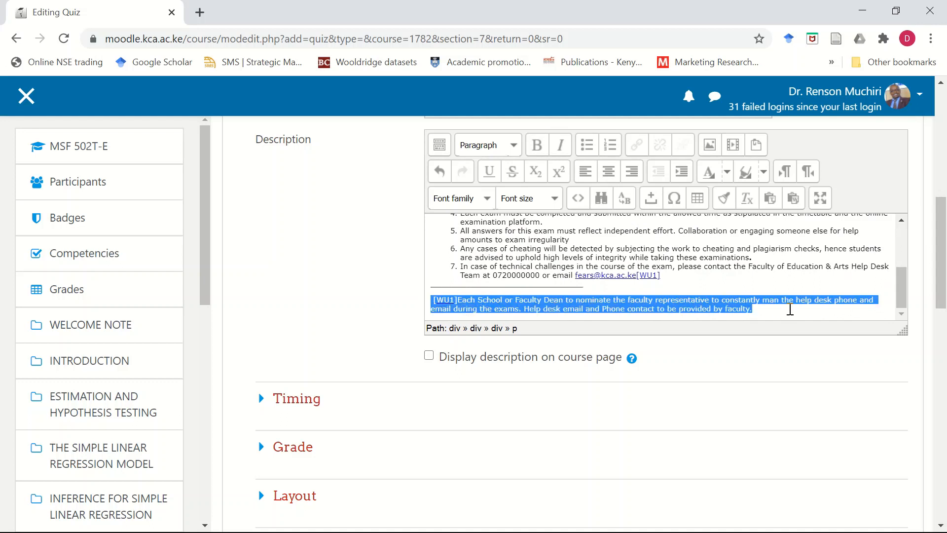
key(Delete)
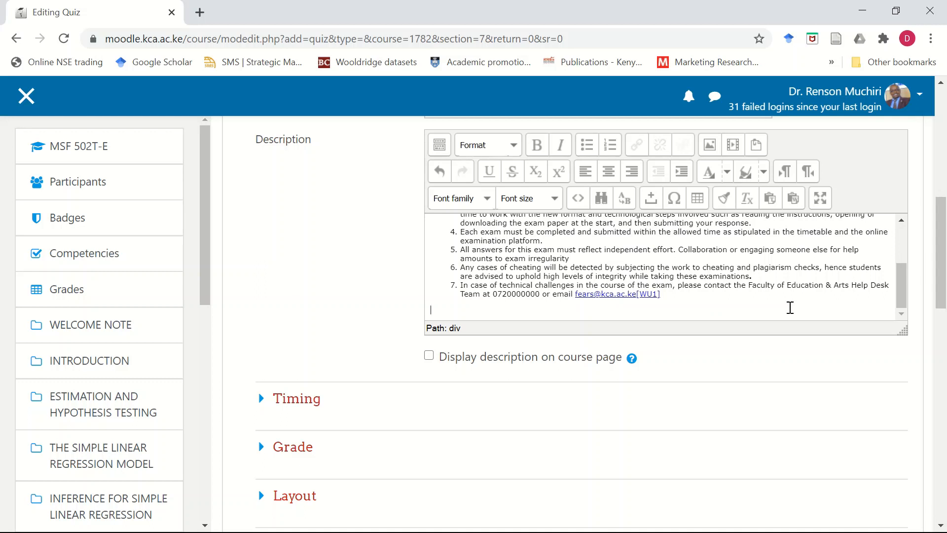
key(BackSpace)
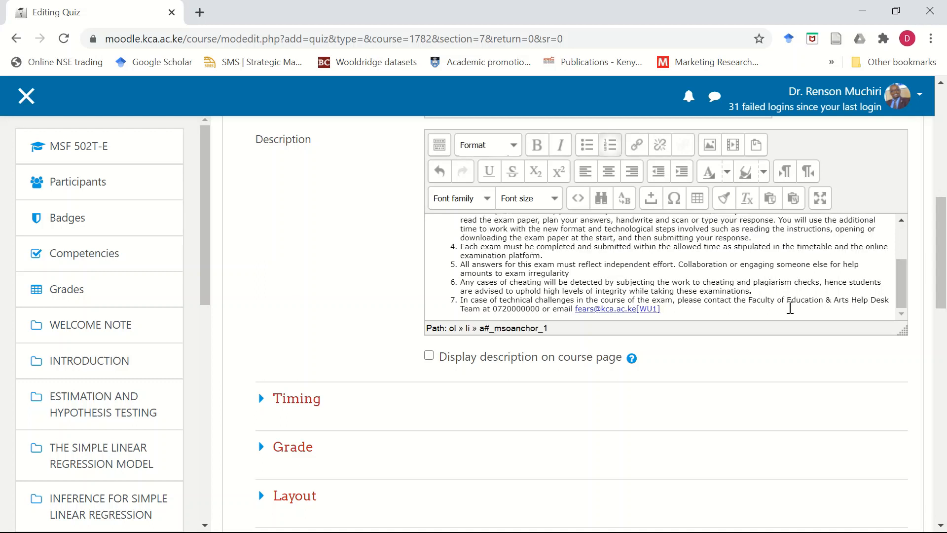
click(429, 356)
drag(679, 300, 693, 310)
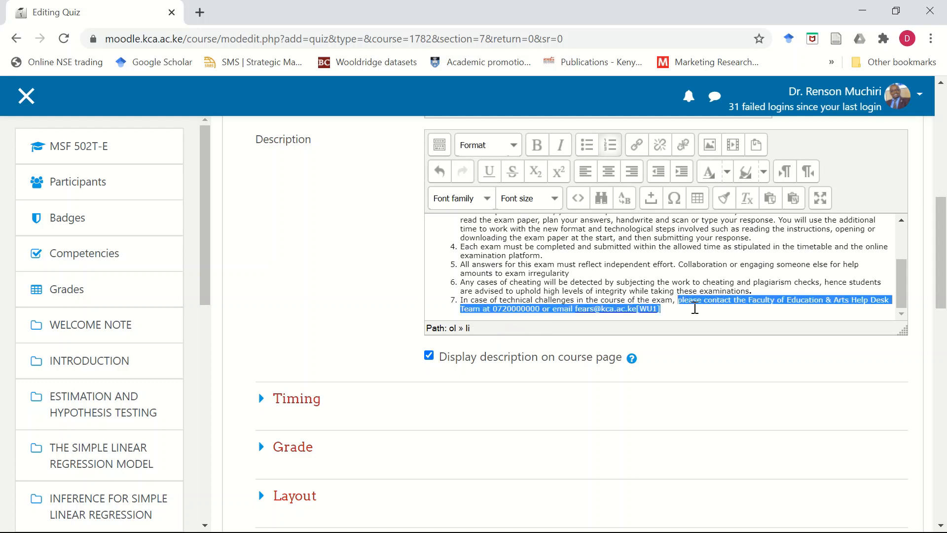
Enable the quiz's opening time in the Timing settings and set it to 27 August 2020, 08:00.
click(261, 399)
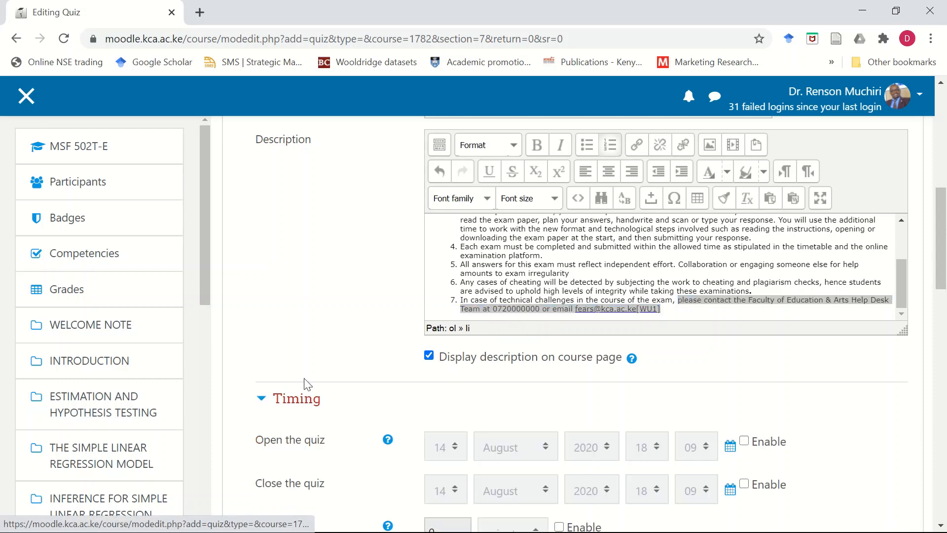
scroll(351, 363, down, 3)
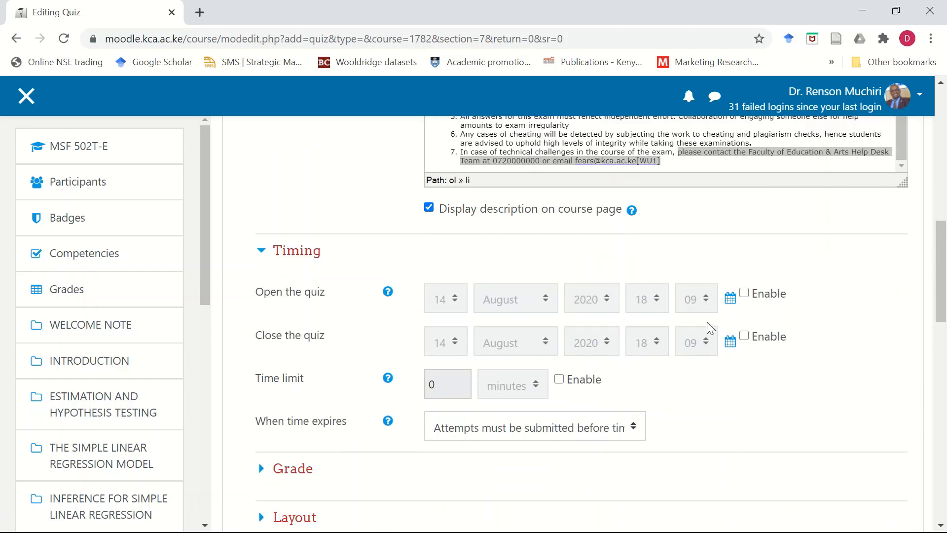
click(746, 295)
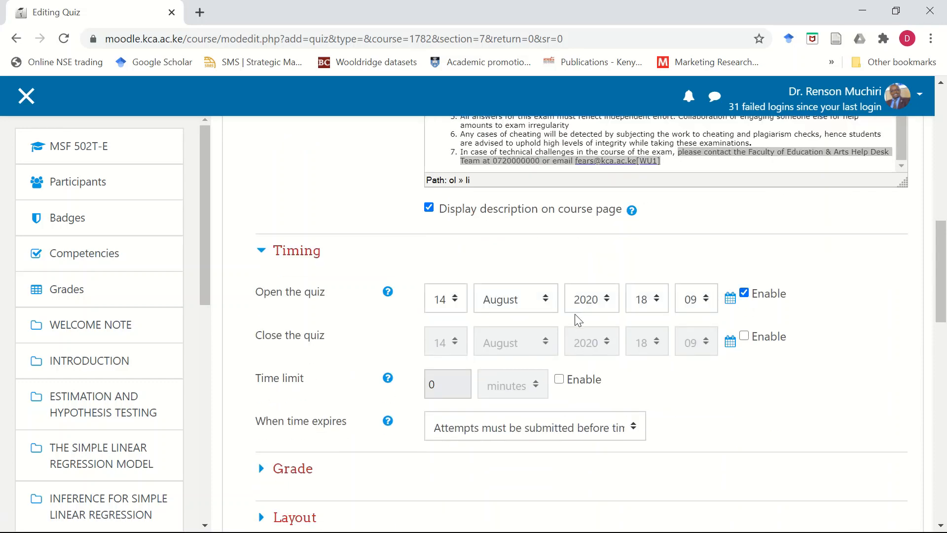
click(458, 304)
drag(460, 168, 464, 244)
click(441, 243)
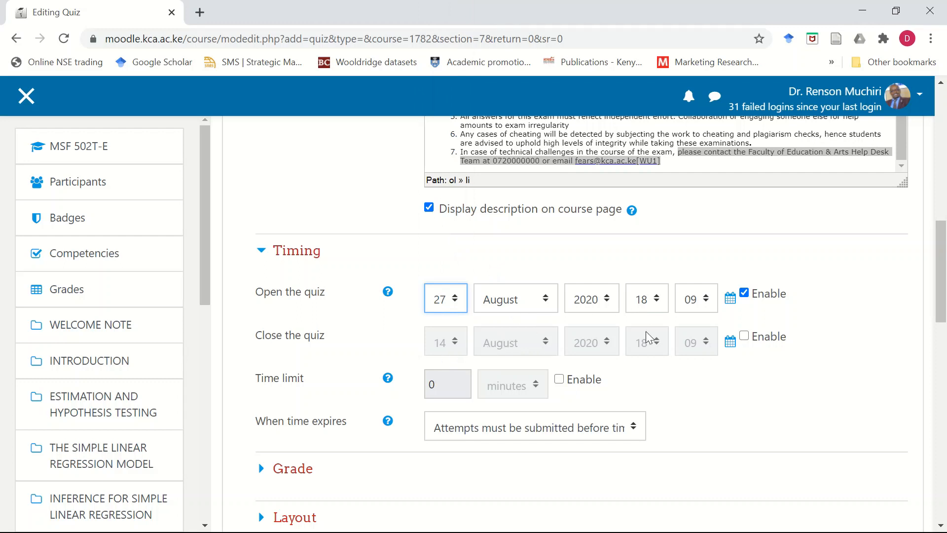
click(656, 306)
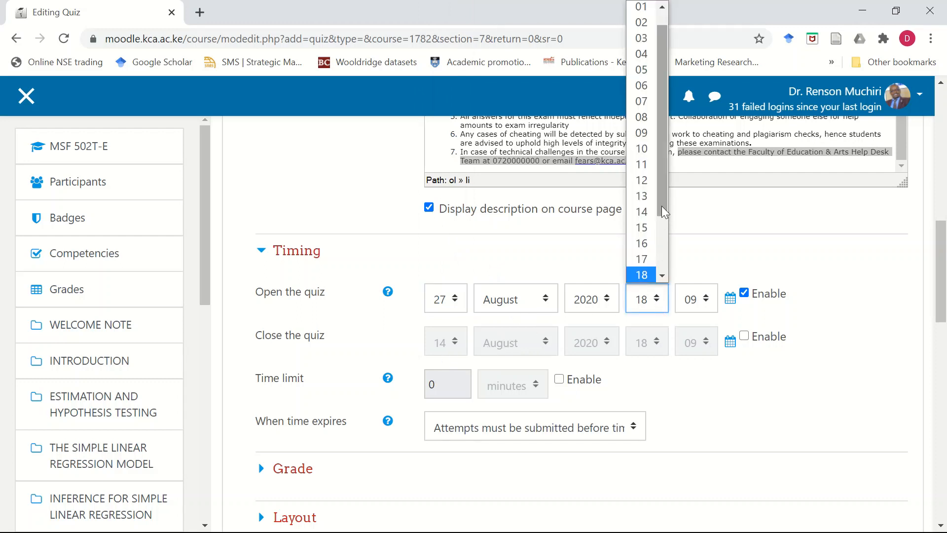
drag(662, 206, 669, 82)
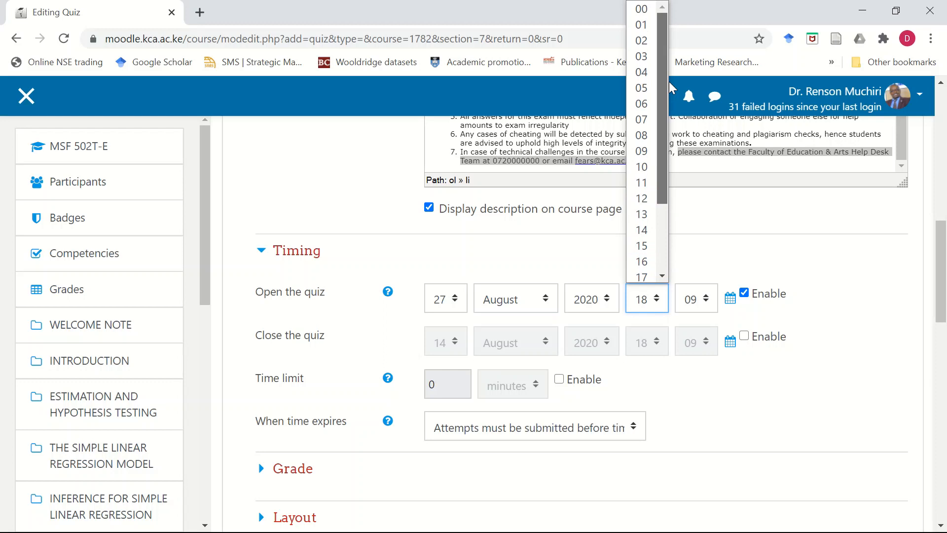
click(646, 143)
click(696, 299)
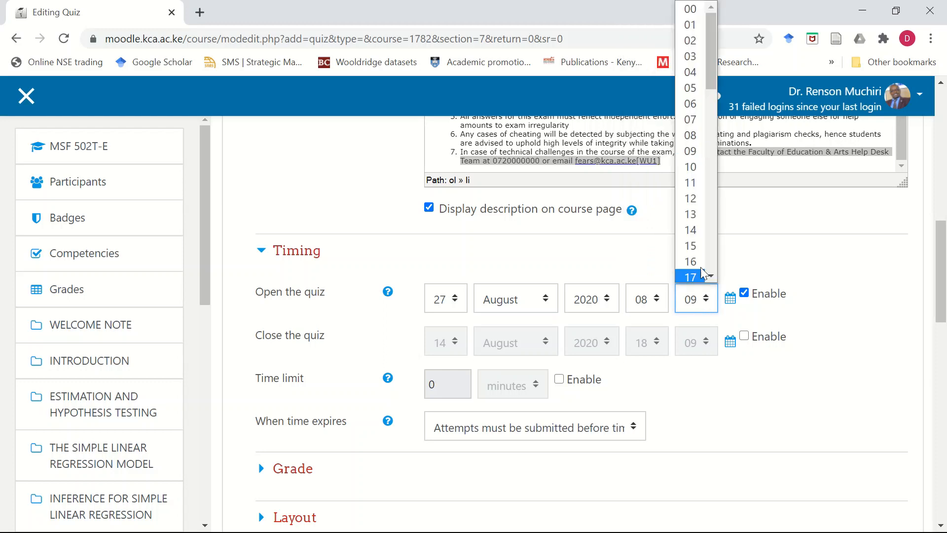
drag(711, 87, 721, 23)
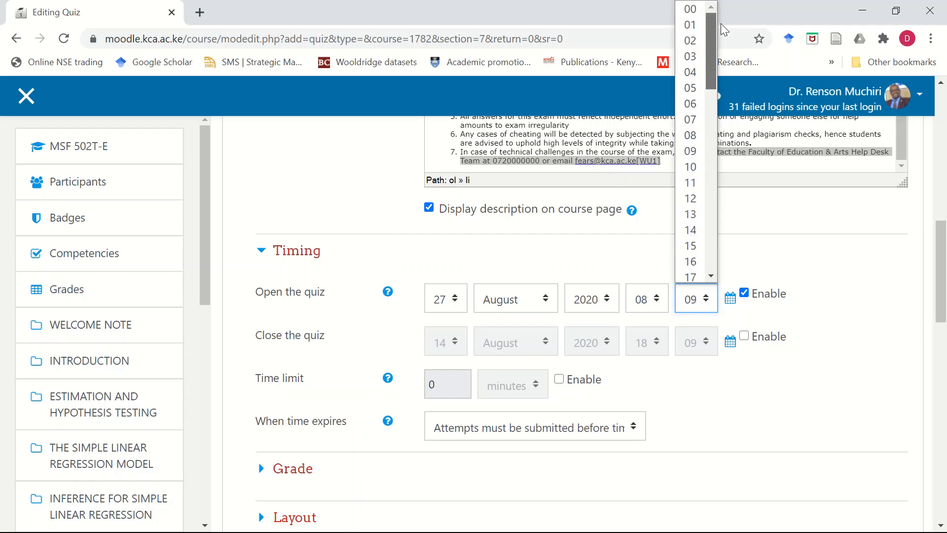
click(694, 9)
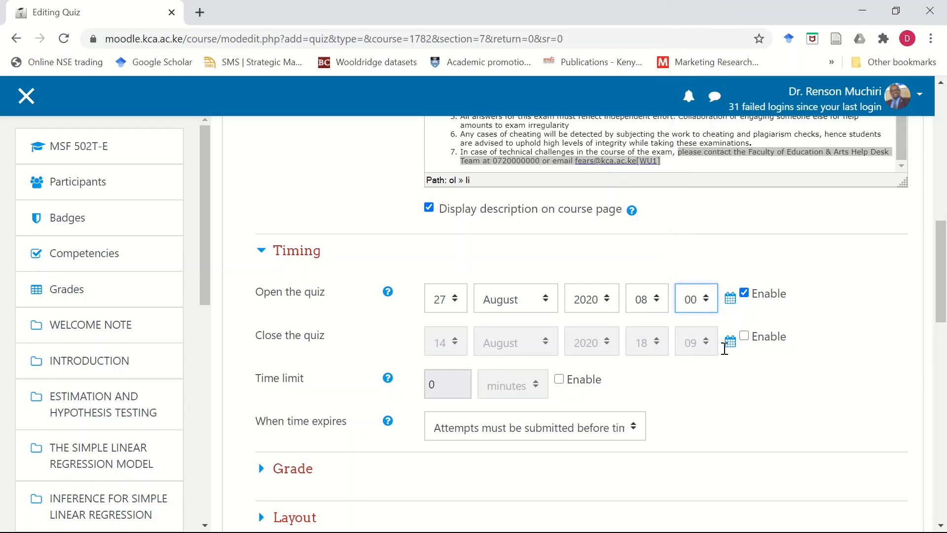
Enable the quiz's closing time and set it to 27 August 2020, 10:30.
click(744, 338)
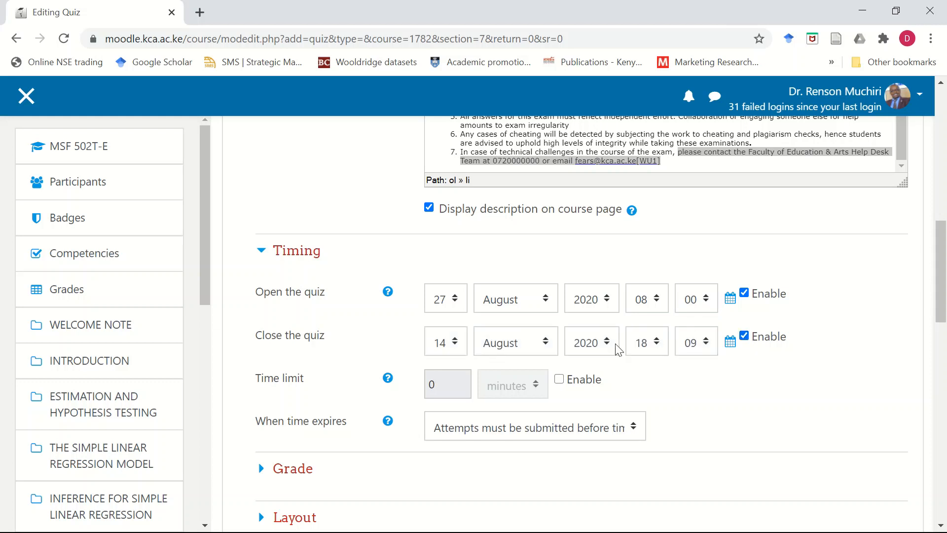
click(456, 342)
drag(466, 191, 465, 302)
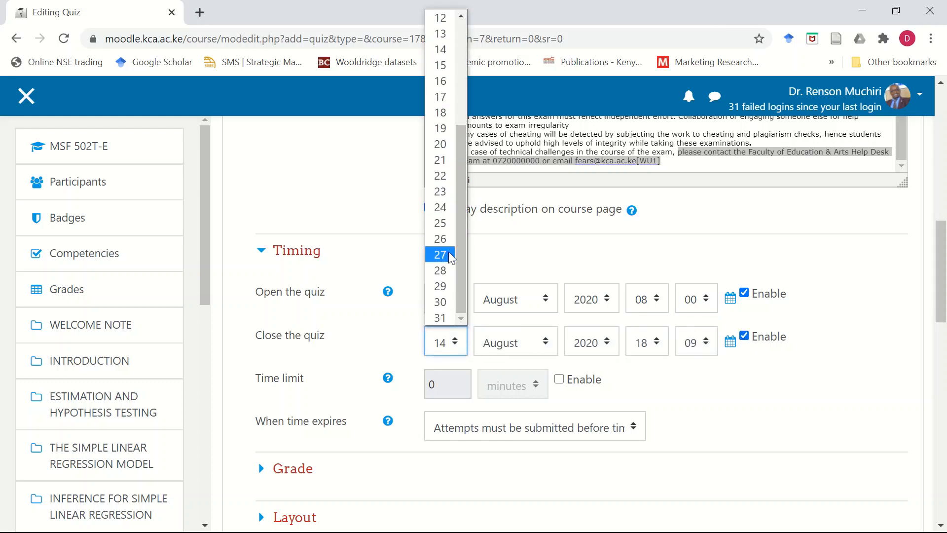
click(448, 255)
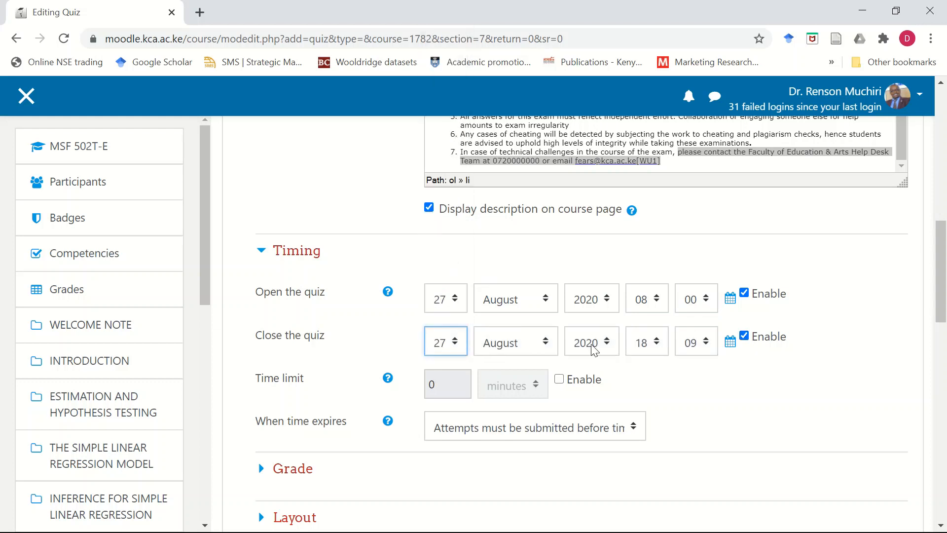
click(660, 348)
mouse_move(663, 244)
mouse_down()
mouse_move(667, 303)
mouse_move(666, 257)
mouse_up()
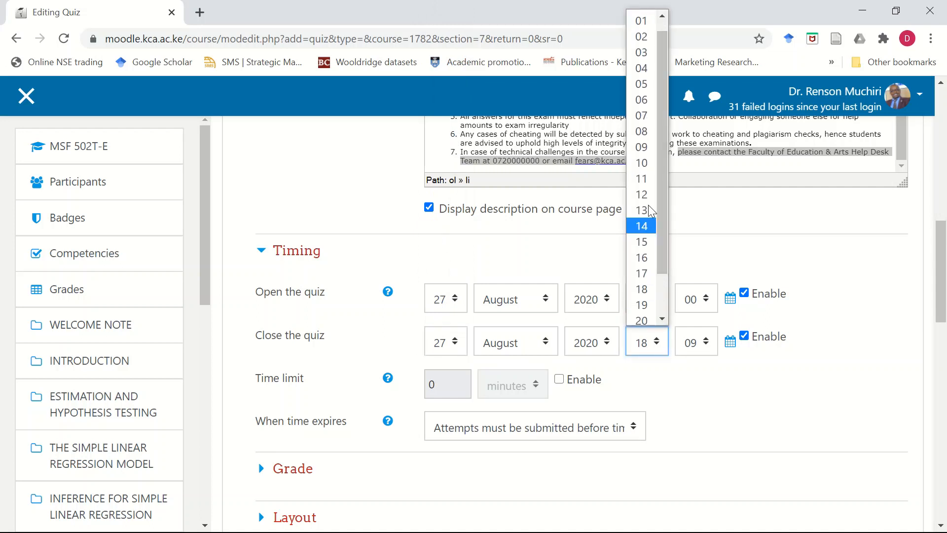
click(639, 180)
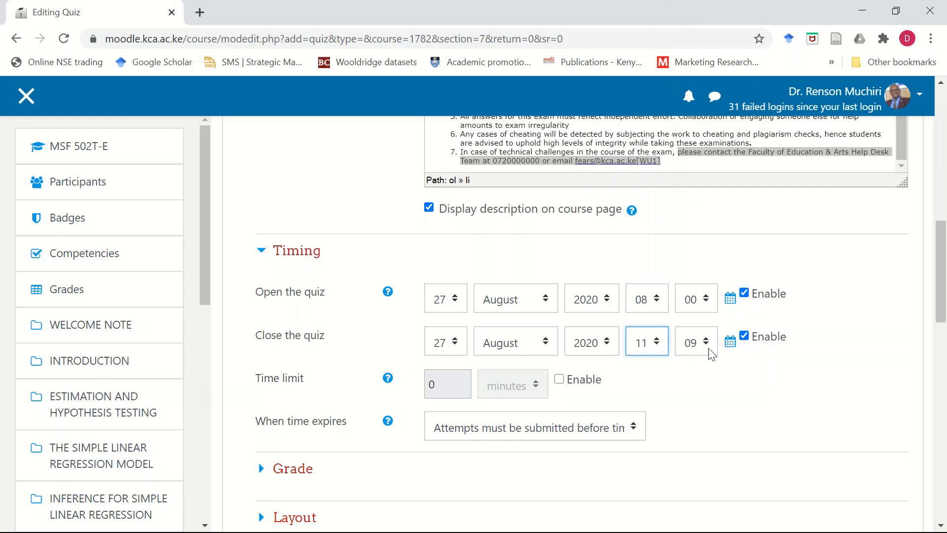
click(710, 352)
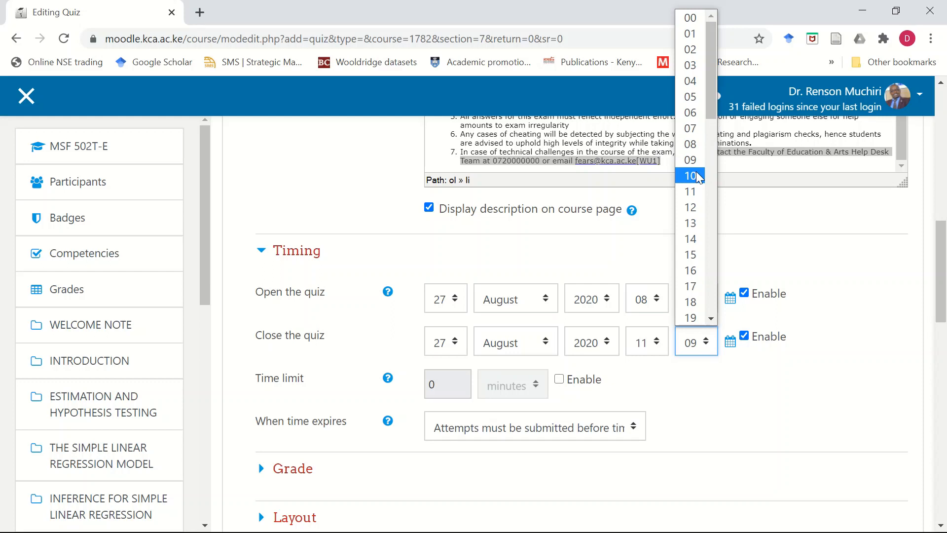
drag(709, 115, 715, 183)
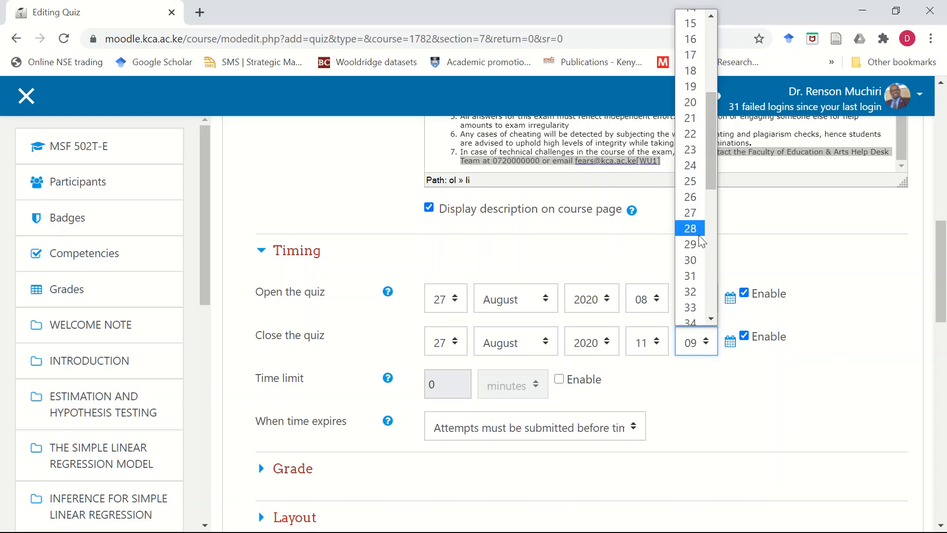
click(700, 260)
click(660, 348)
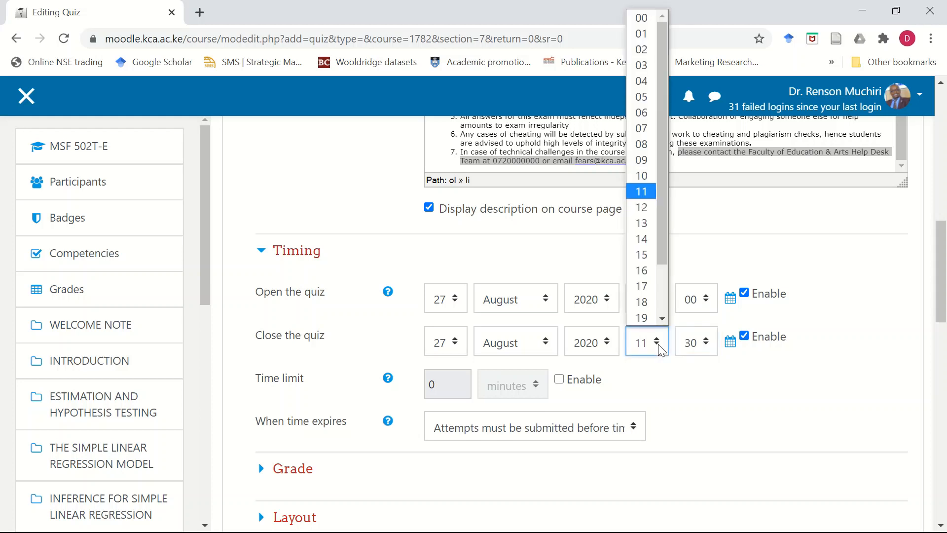
click(644, 176)
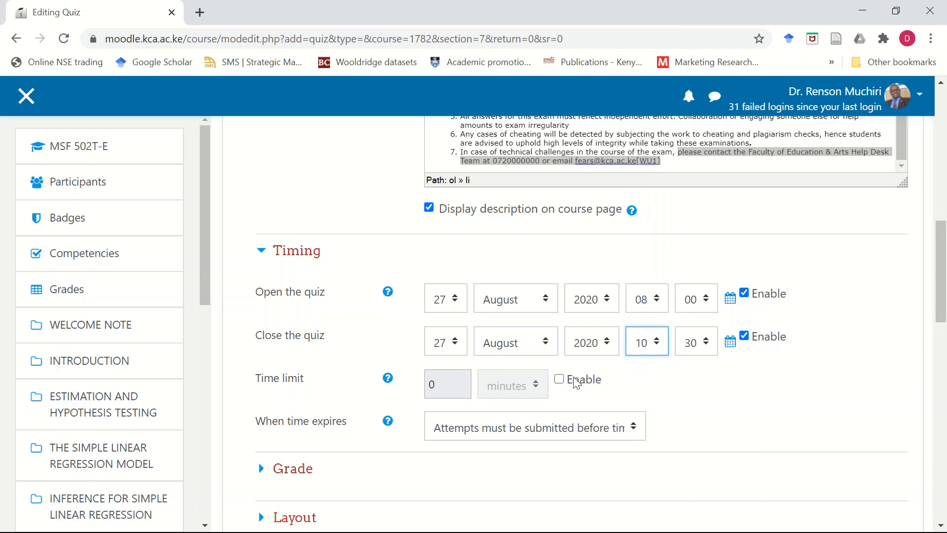
Enable a 60-minute time limit and have open attempts submitted automatically when time expires.
click(559, 380)
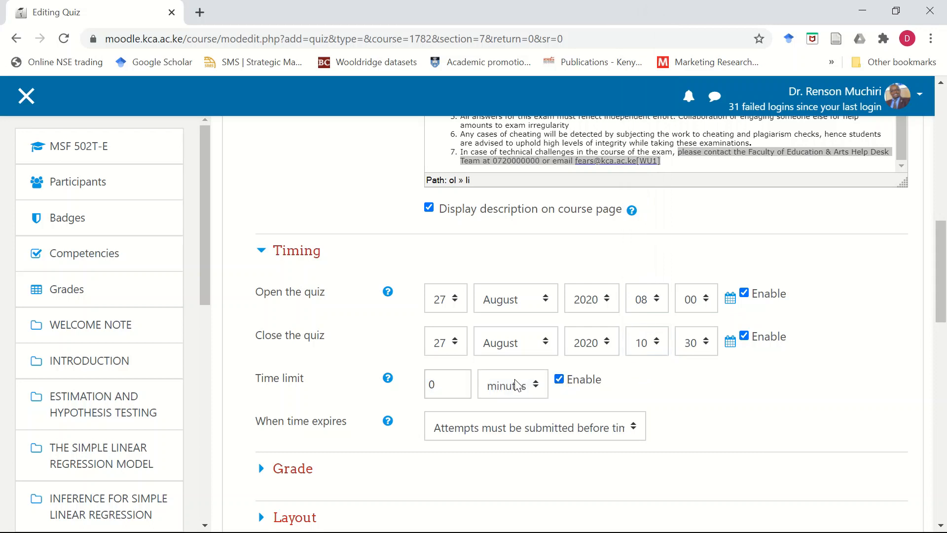
click(432, 384)
text(6)
click(487, 433)
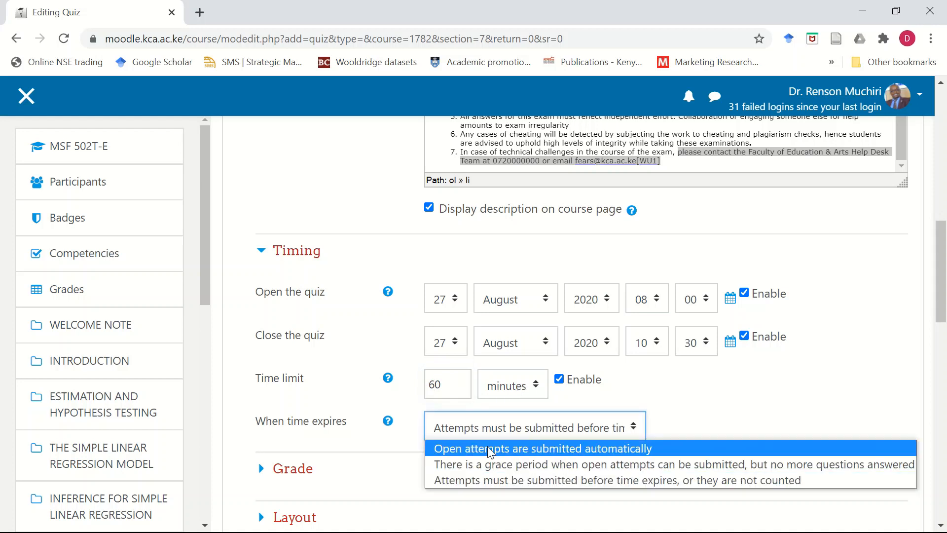
scroll(592, 368, down, 3)
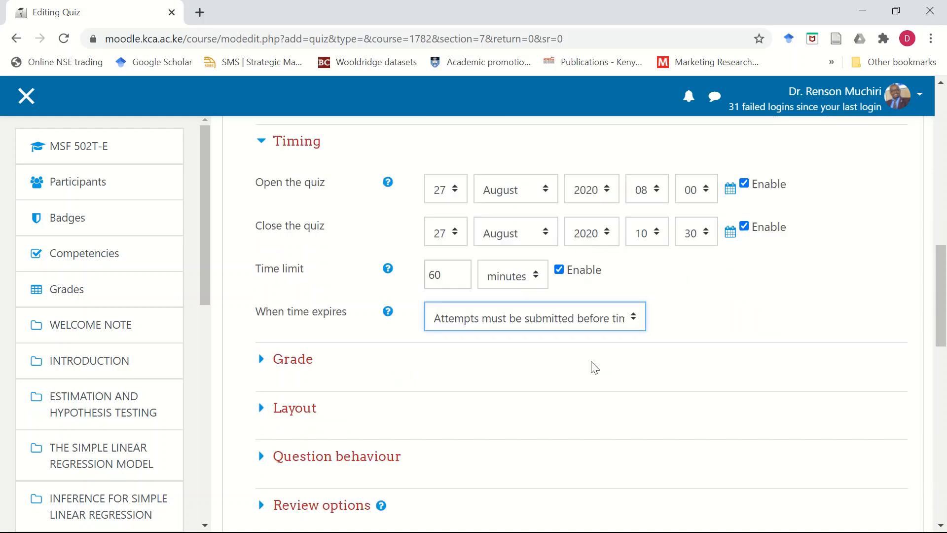
click(529, 289)
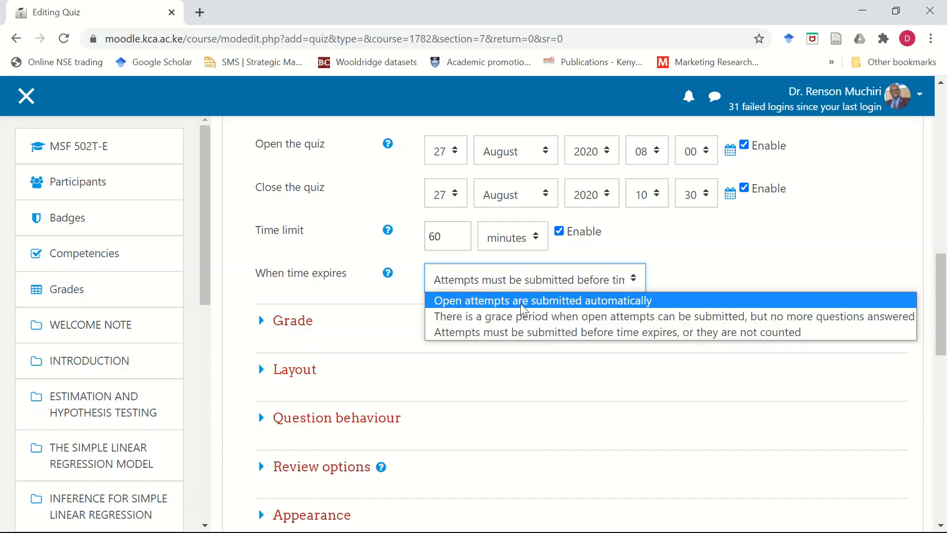
click(520, 302)
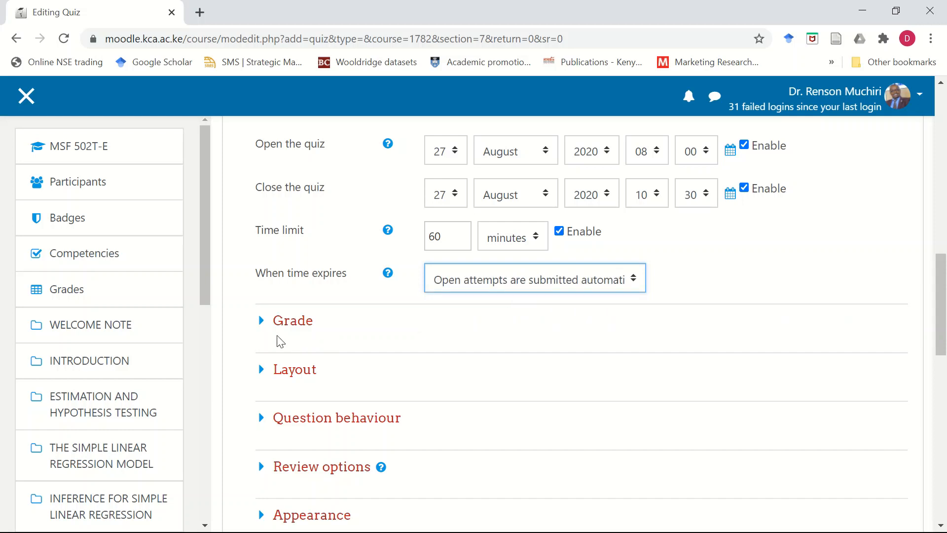
Limit the attempts allowed to 1 in the quiz's Grade settings and collapse that section.
click(261, 324)
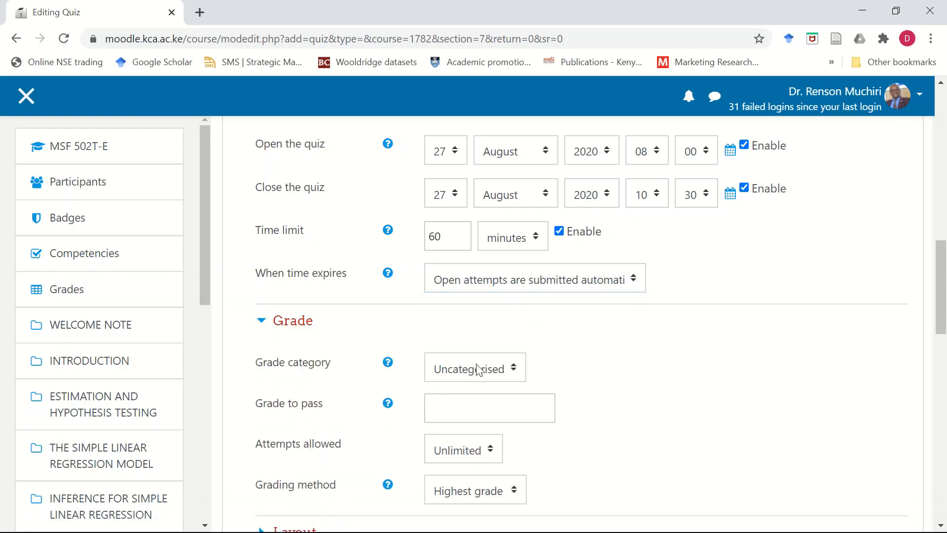
scroll(486, 368, down, 3)
click(476, 307)
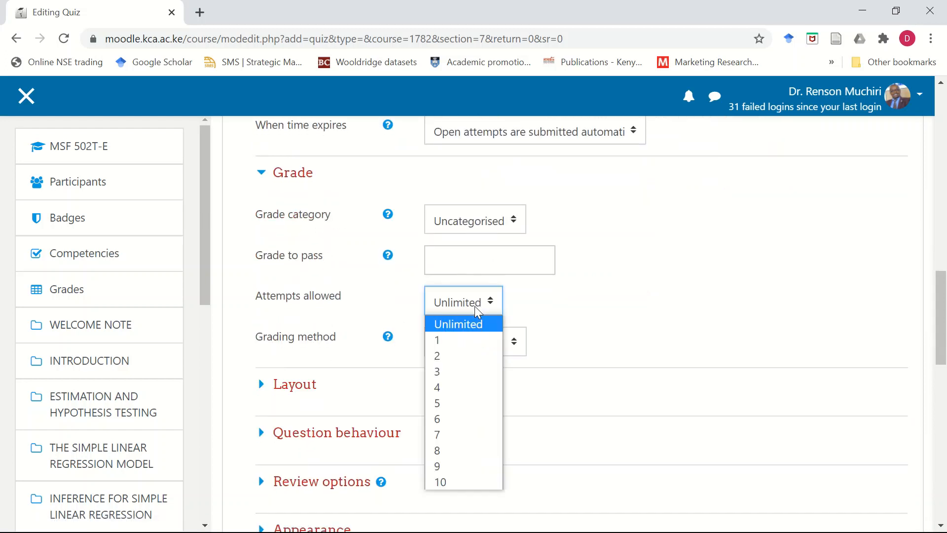
click(457, 340)
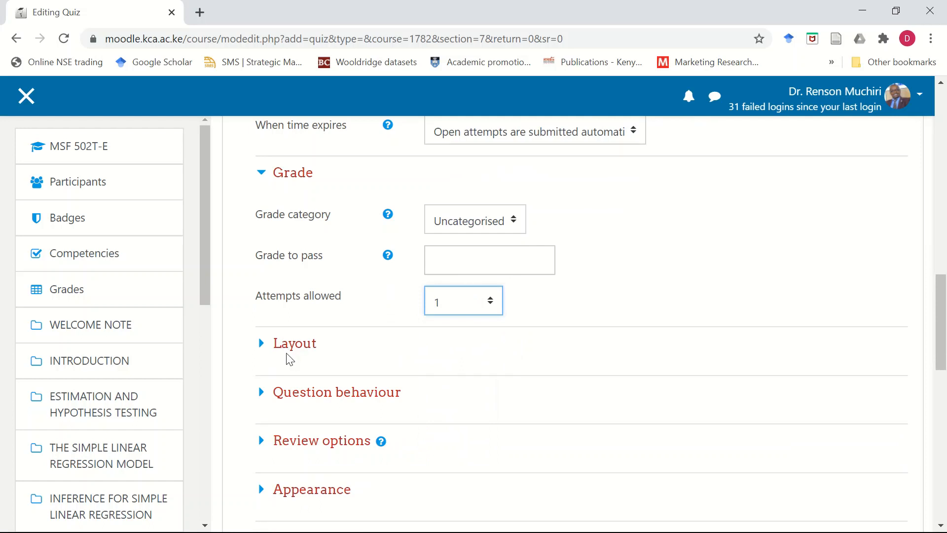
click(264, 175)
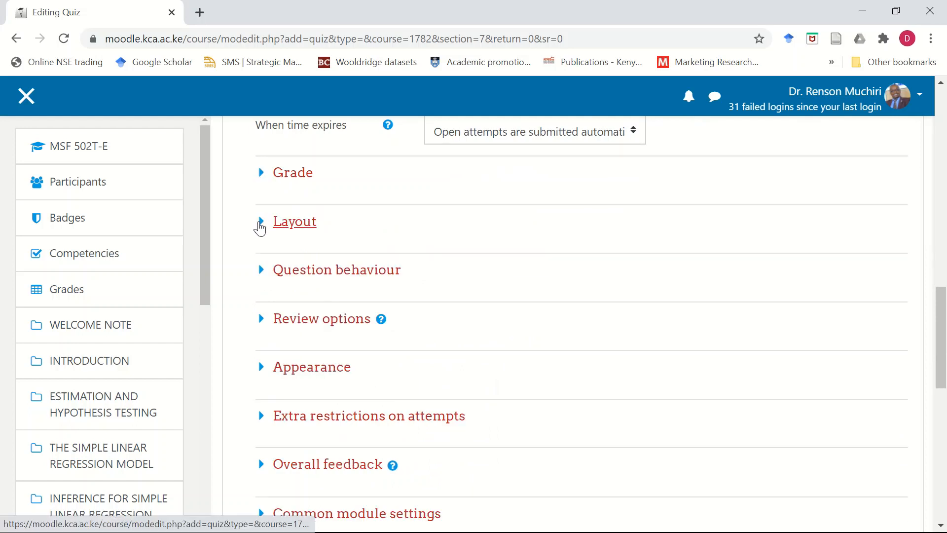
Set the Layout navigation method to Sequential, and check the Question behaviour settings.
click(261, 226)
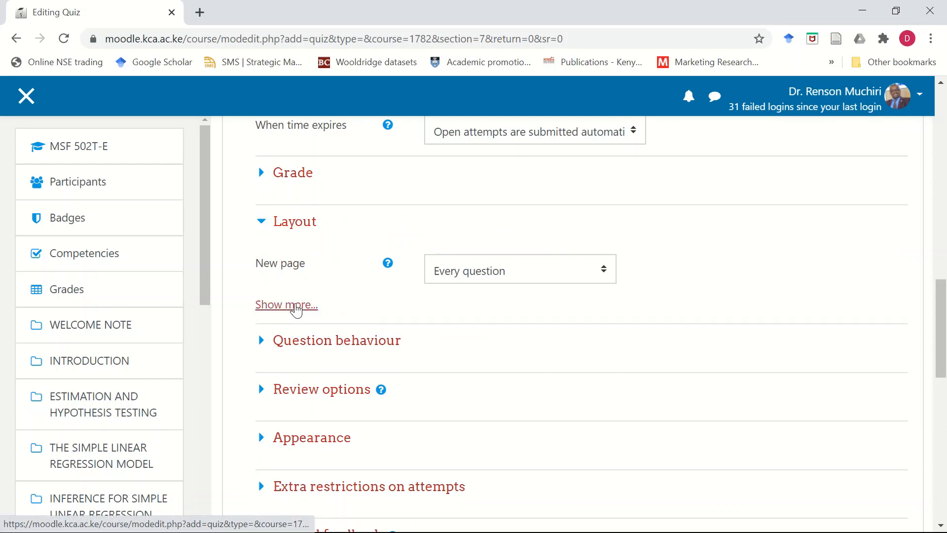
click(296, 307)
click(443, 275)
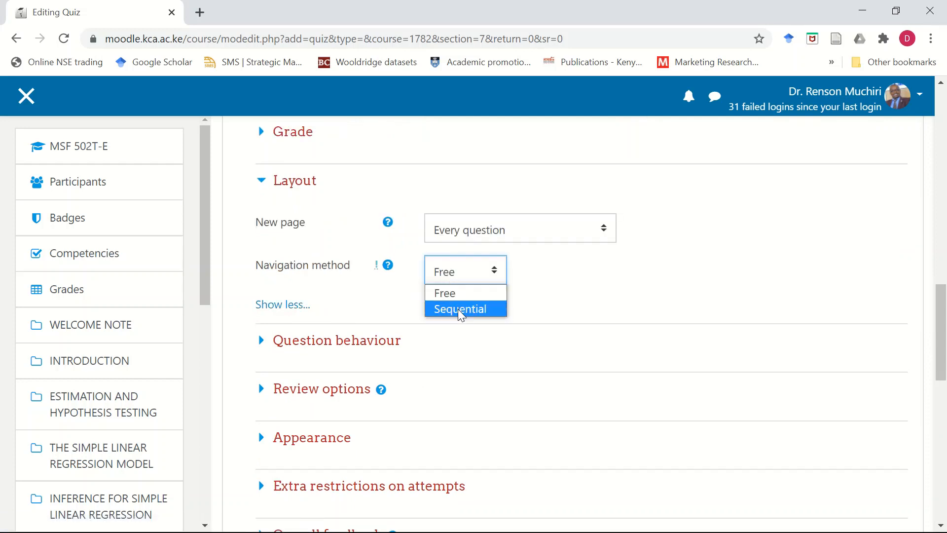
click(460, 309)
click(264, 187)
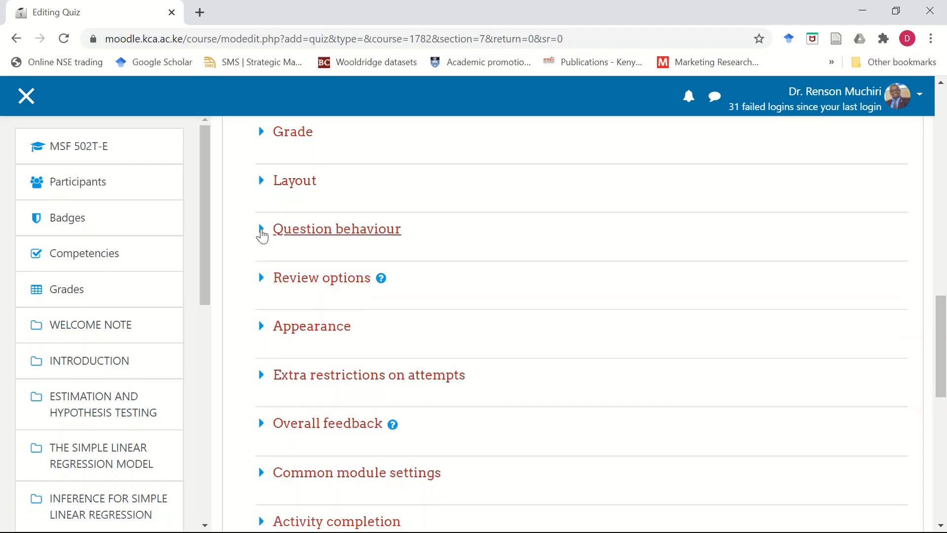
click(262, 232)
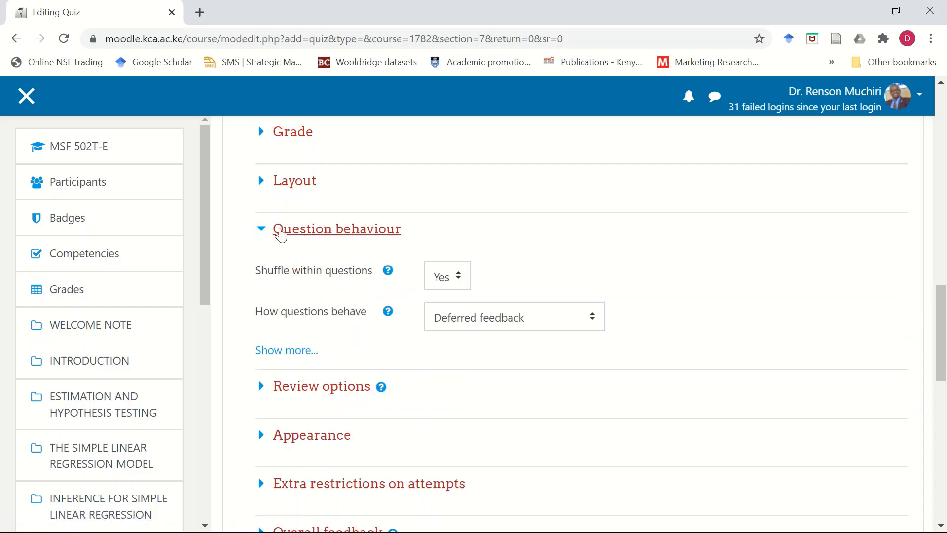
click(265, 232)
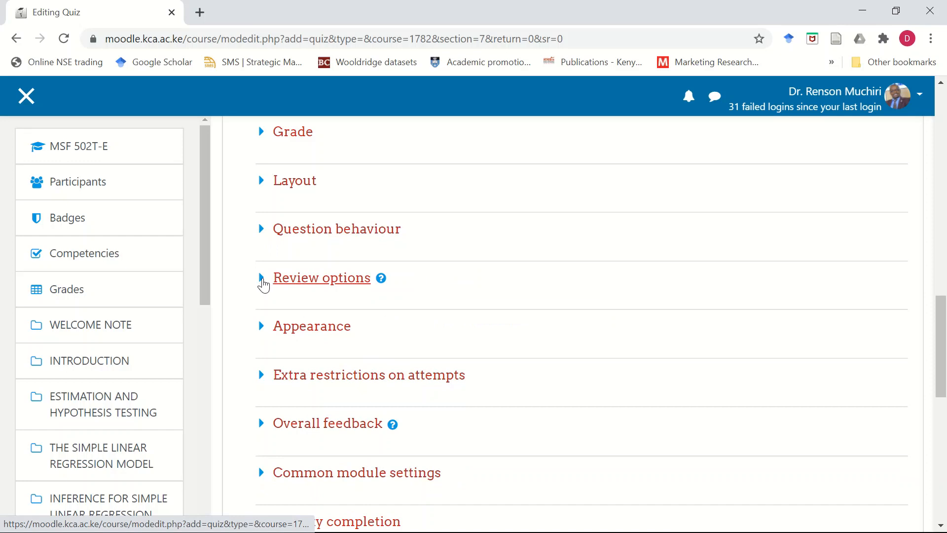
In Review options, disable the attempt, marks and overall feedback for the period immediately after the attempt.
click(263, 285)
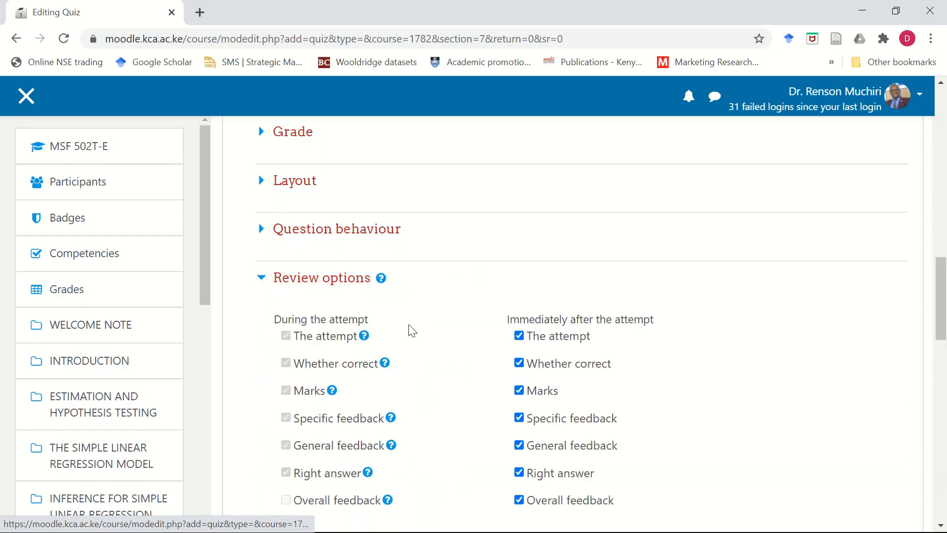
click(520, 336)
click(519, 390)
click(519, 500)
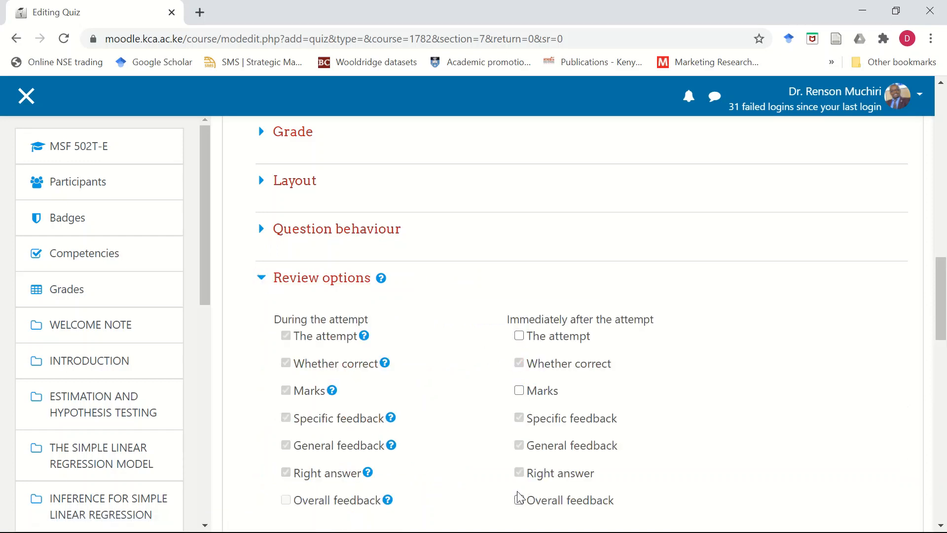
Disable reviewing the attempt, marks and overall feedback for the "Later, while the quiz is still open" period.
scroll(503, 404, down, 3)
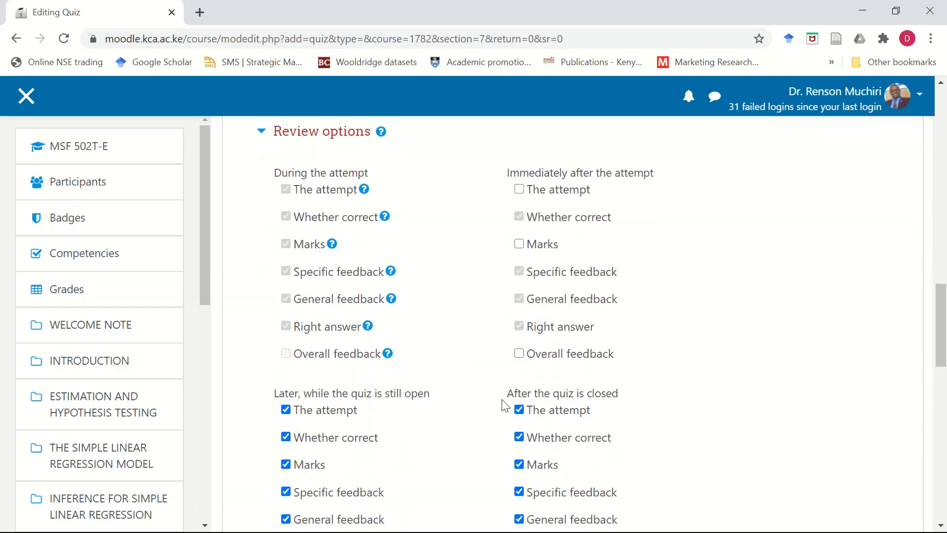
click(286, 408)
click(286, 462)
scroll(367, 414, down, 1)
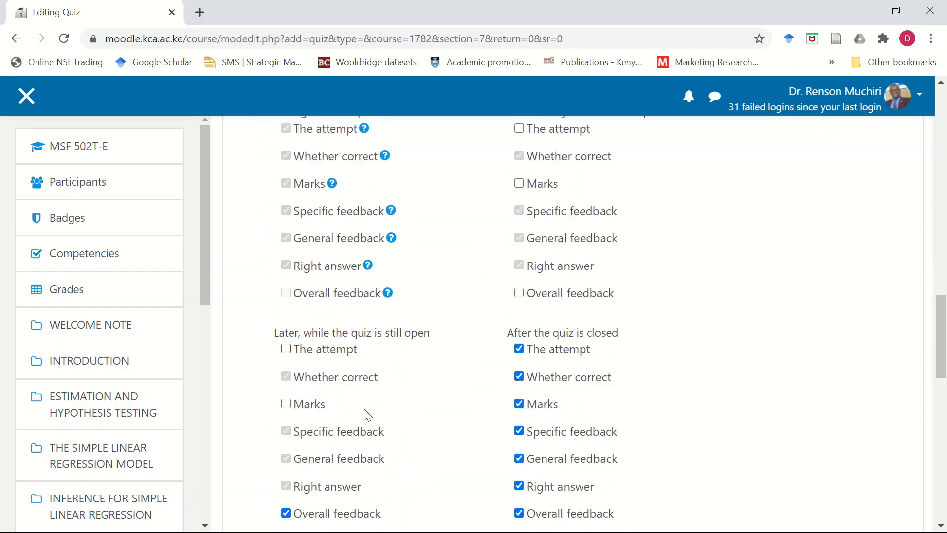
scroll(367, 415, down, 2)
click(286, 425)
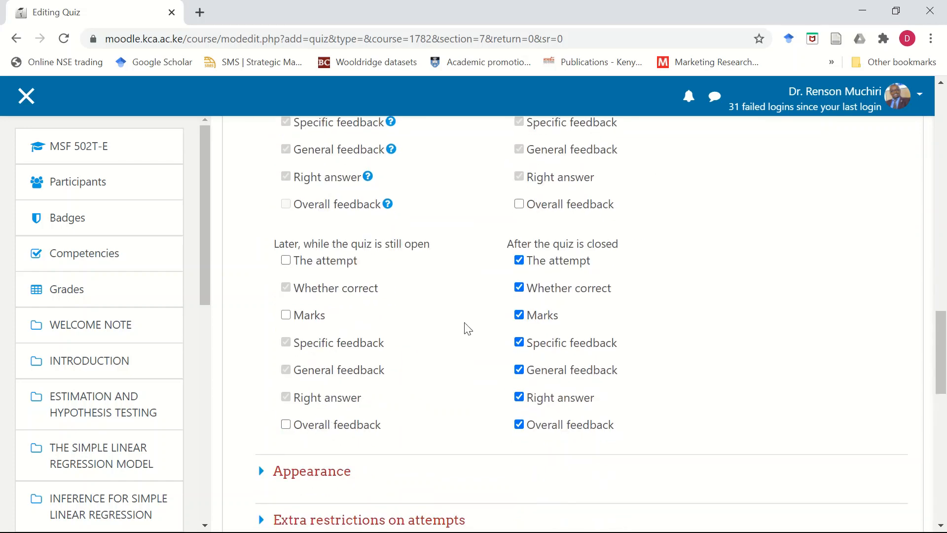
Disable reviewing the attempt, marks and overall feedback after the quiz is closed, and collapse Review options.
click(517, 261)
click(518, 316)
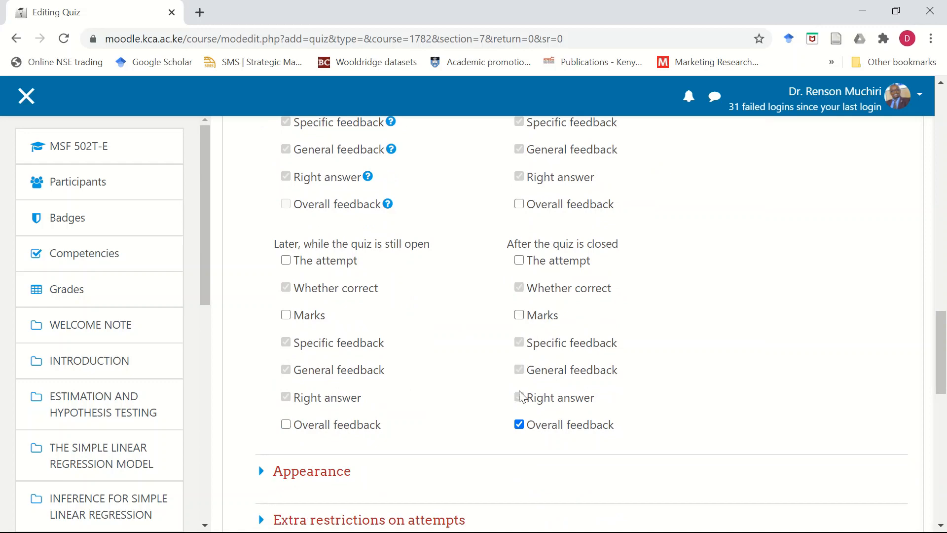
click(519, 425)
scroll(405, 342, up, 3)
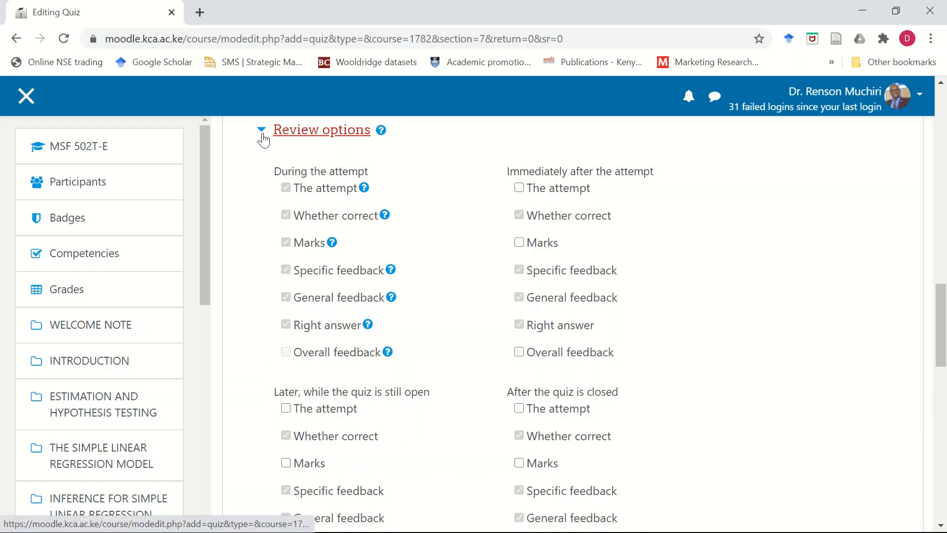
click(263, 139)
Set the decimal places in grades to 0 in the Appearance settings and collapse the section.
click(266, 185)
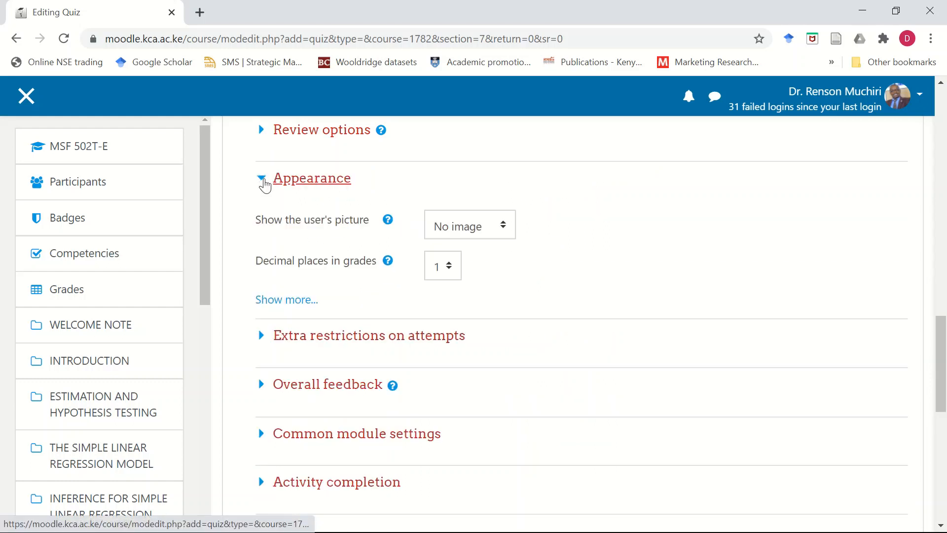
click(444, 271)
click(443, 290)
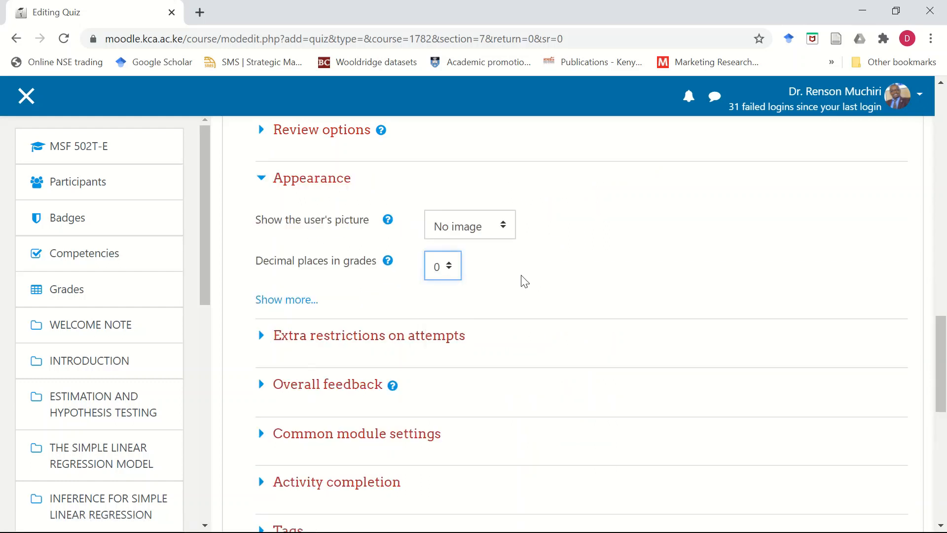
click(264, 181)
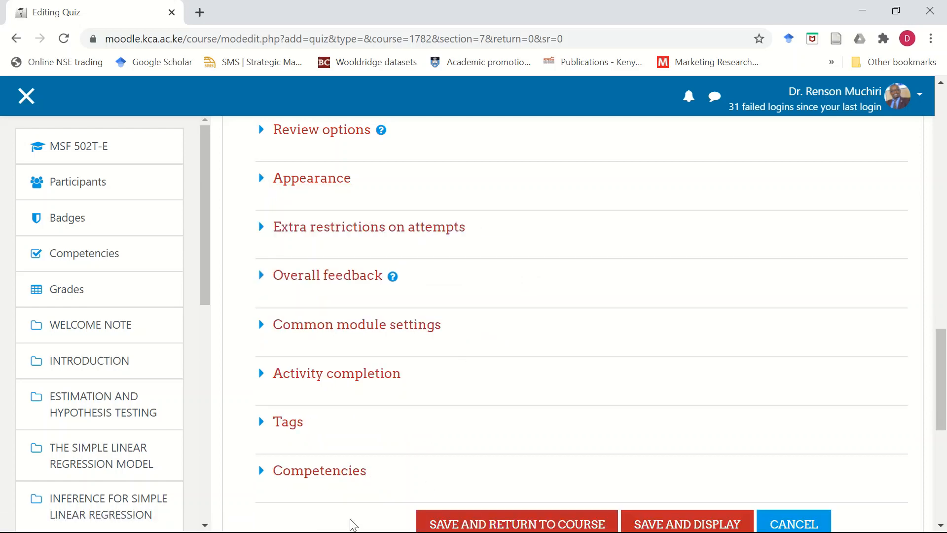
key(super)
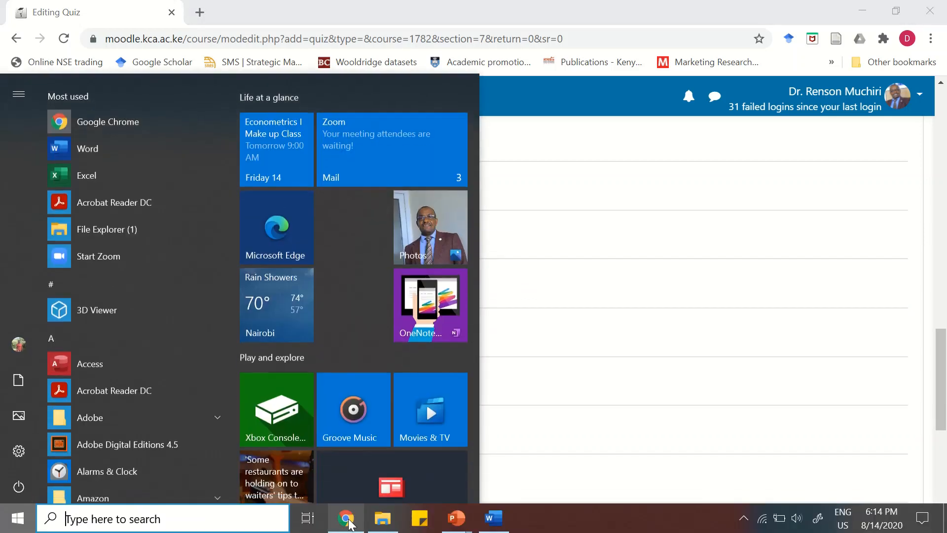
mouse_move(349, 523)
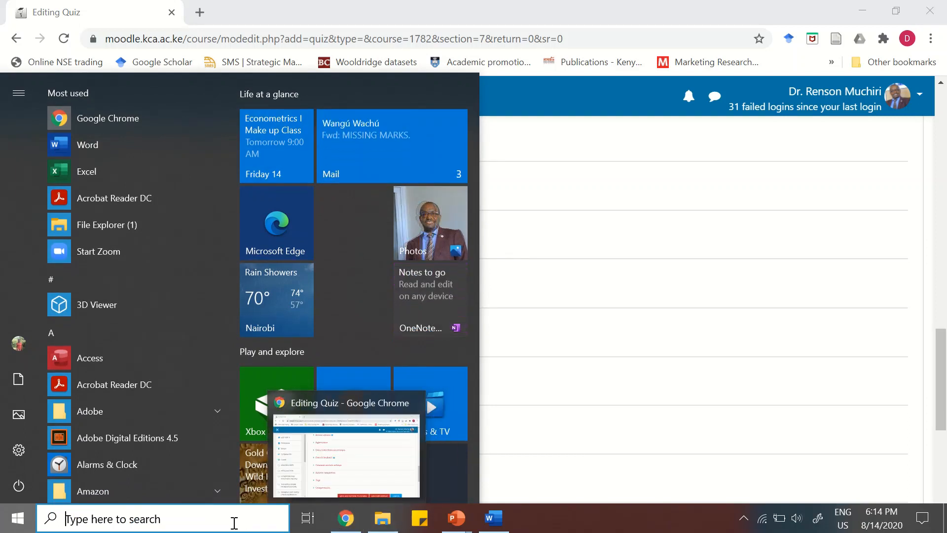
Switch to Excel and check the multiple-choice examination date and time for ECONOMETRICS I in the MASTERS EXAM TIMETABLE_MAY-AUGUST_2020 workbook.
click(96, 170)
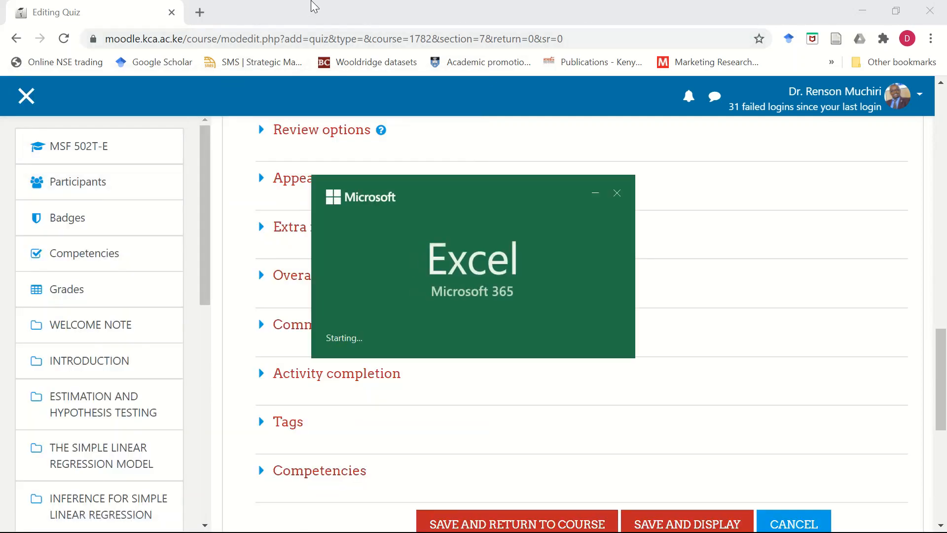
mouse_move(375, 10)
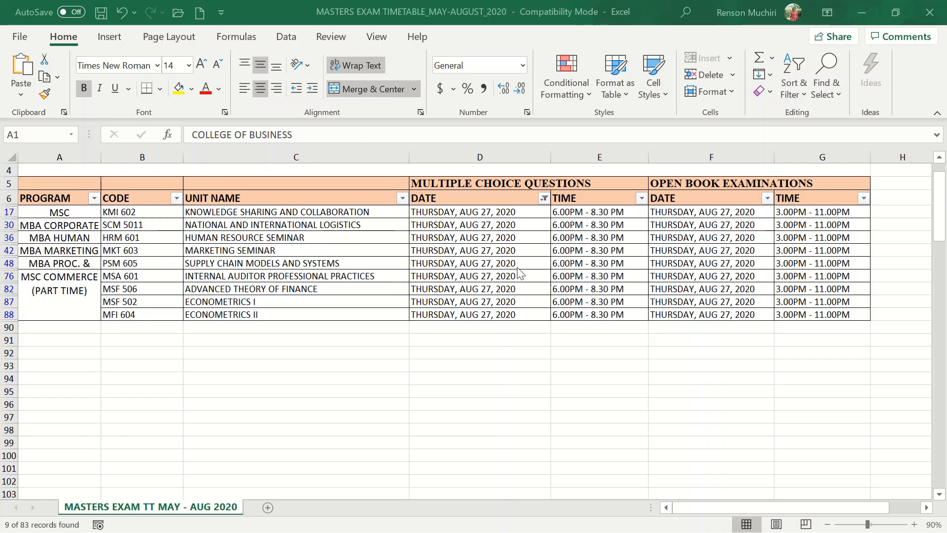
click(216, 301)
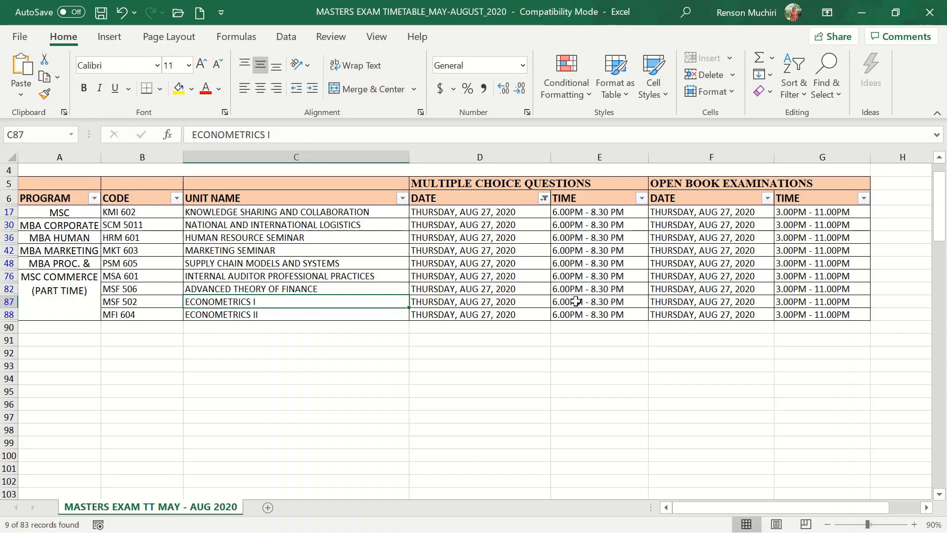
click(612, 302)
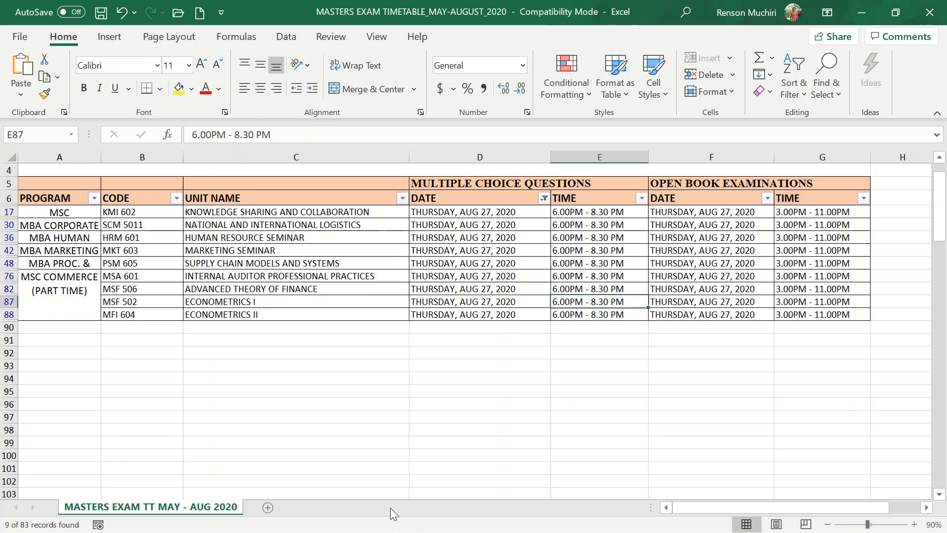
key(super)
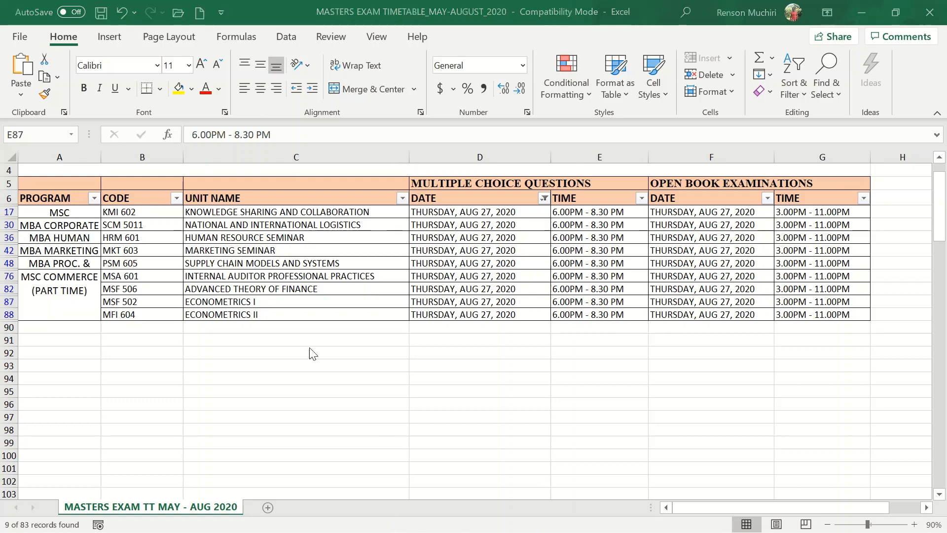
Return to the quiz settings in Chrome and set the quiz's opening hour to 18 and closing hour to 20.
click(347, 519)
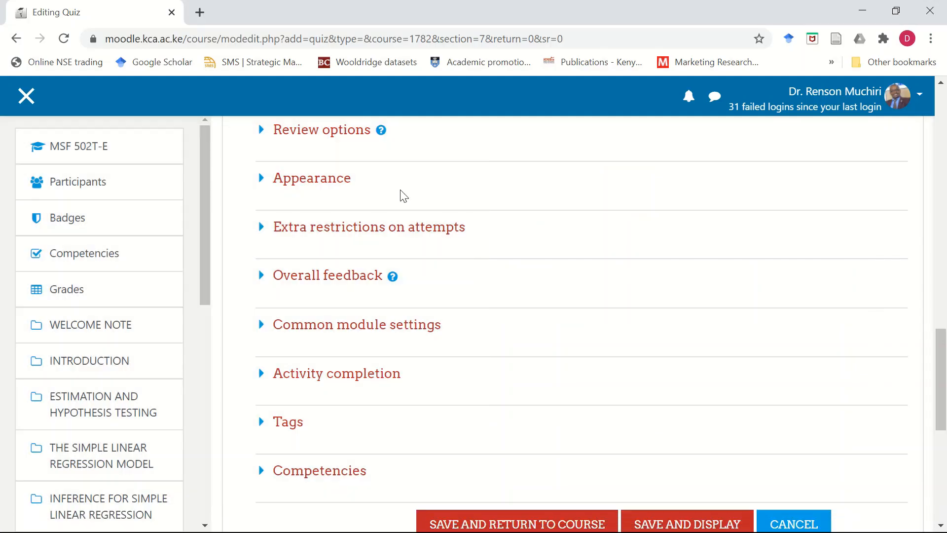
scroll(403, 196, up, 10)
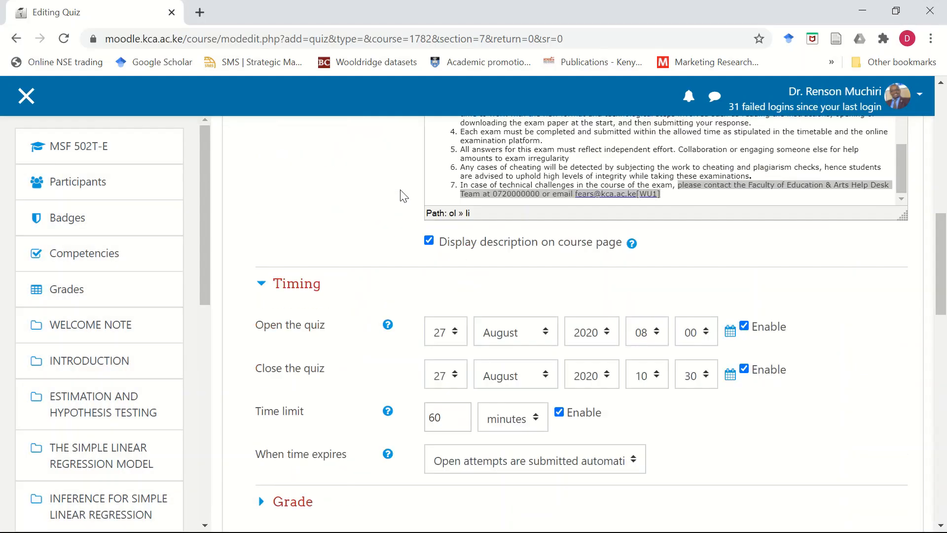
click(656, 341)
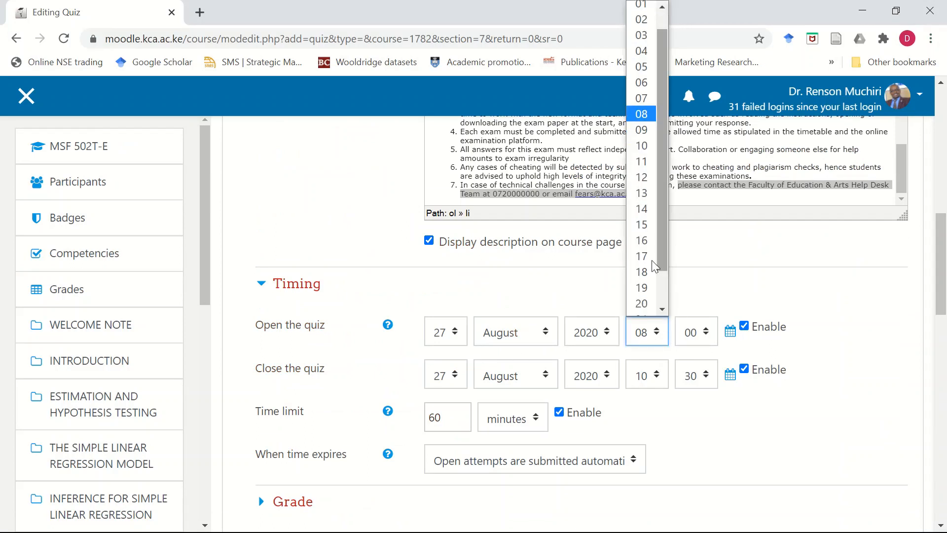
click(643, 271)
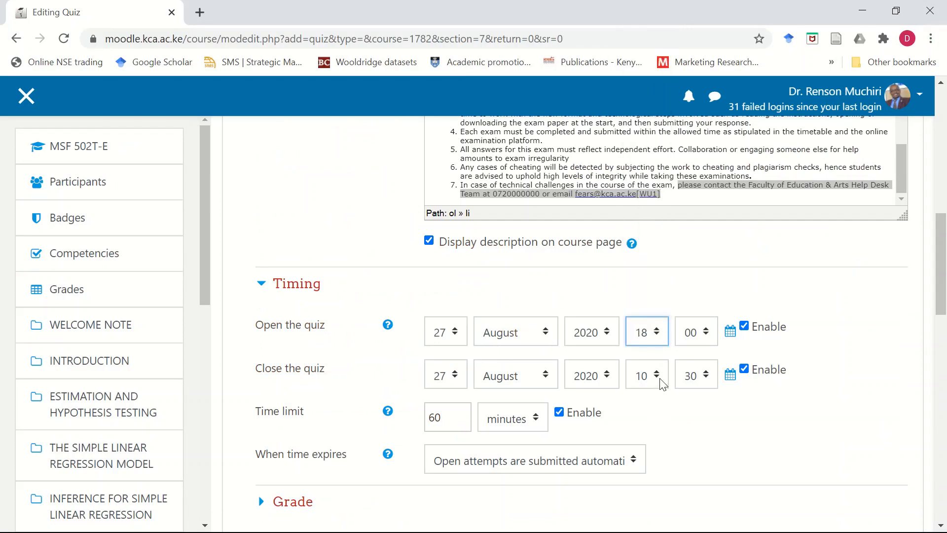
click(662, 380)
drag(658, 288, 663, 350)
click(649, 312)
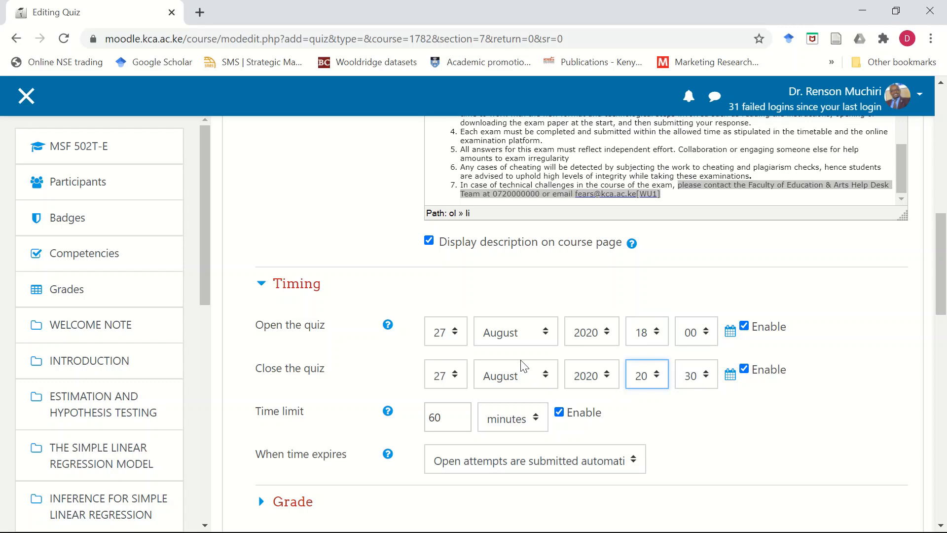
Save the quiz, return to the course page and locate the new examination under REGRESSION WITH DUMMY VARIABLES.
scroll(524, 366, down, 4)
scroll(524, 366, down, 10)
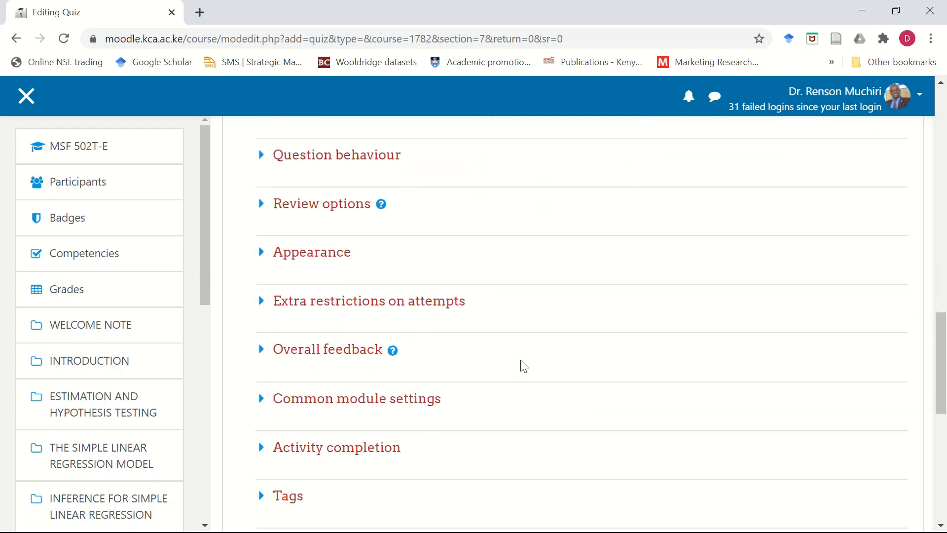
click(510, 307)
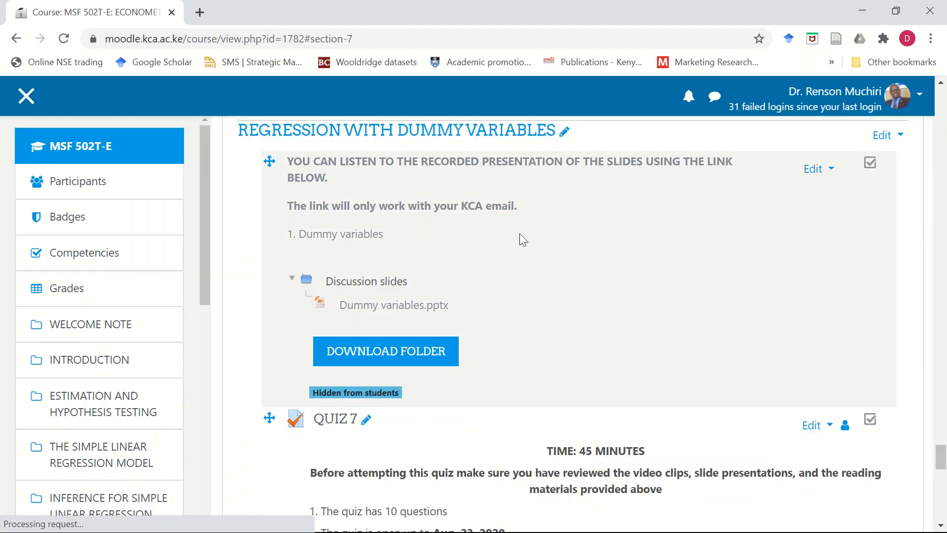
scroll(519, 234, down, 9)
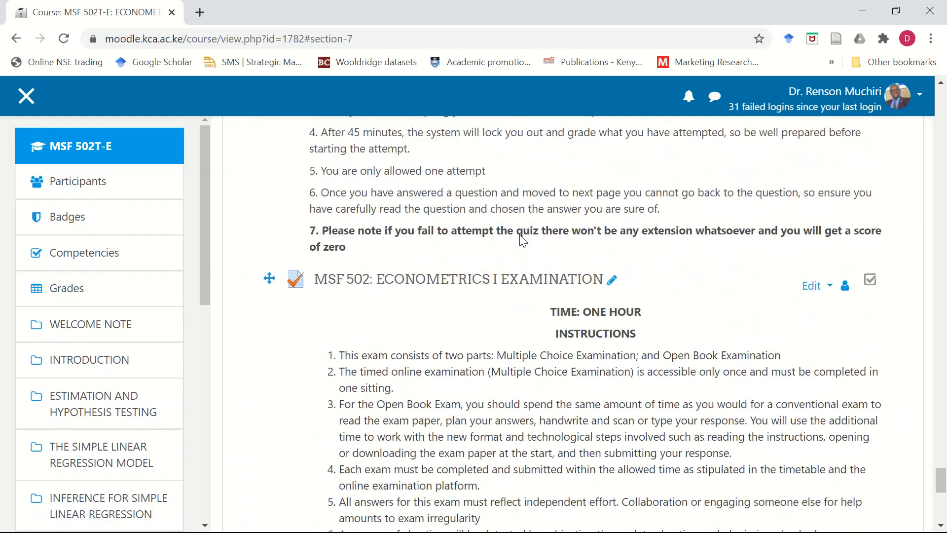
scroll(519, 234, up, 6)
scroll(522, 241, down, 2)
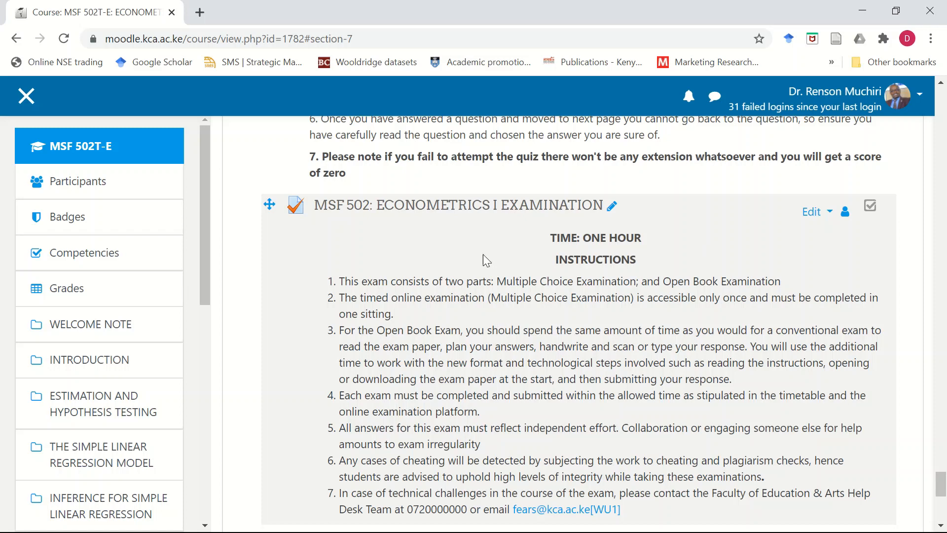
Open the MSF 502: ECONOMETRICS I EXAMINATION quiz, review its instructions and timing, and go to its question categories.
click(469, 211)
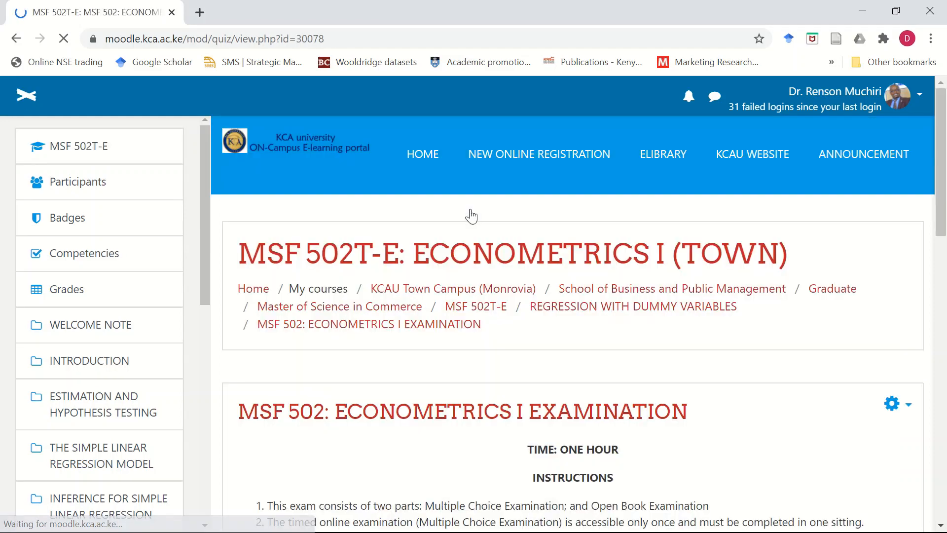
scroll(592, 277, down, 15)
scroll(625, 269, up, 10)
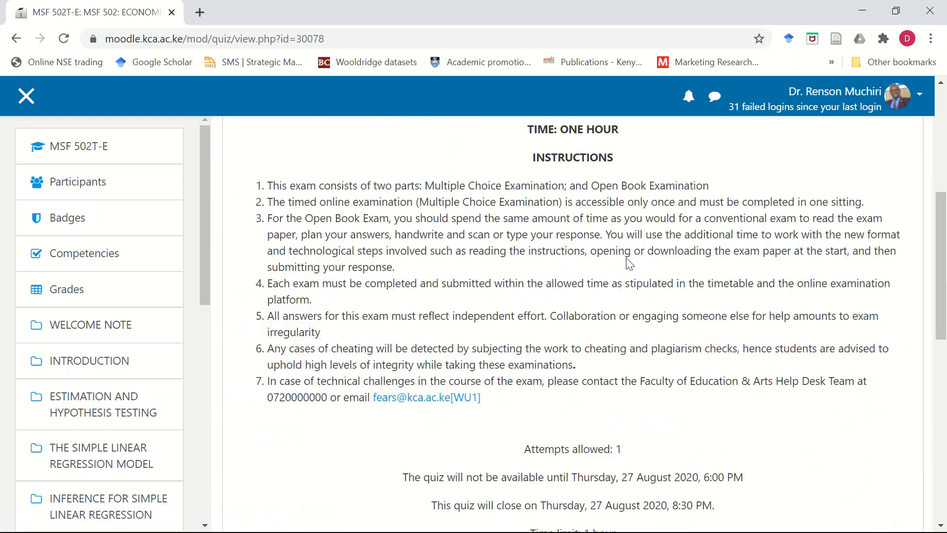
click(907, 166)
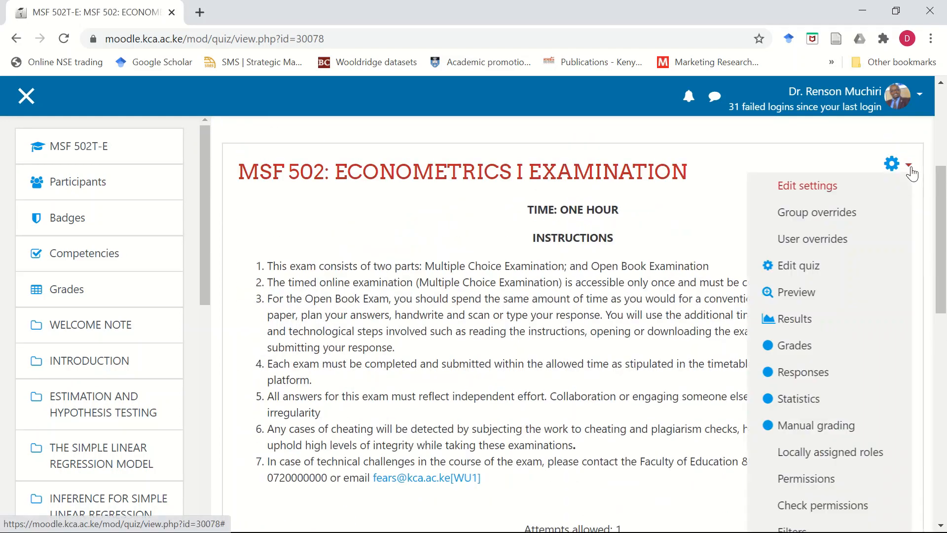
scroll(849, 273, down, 10)
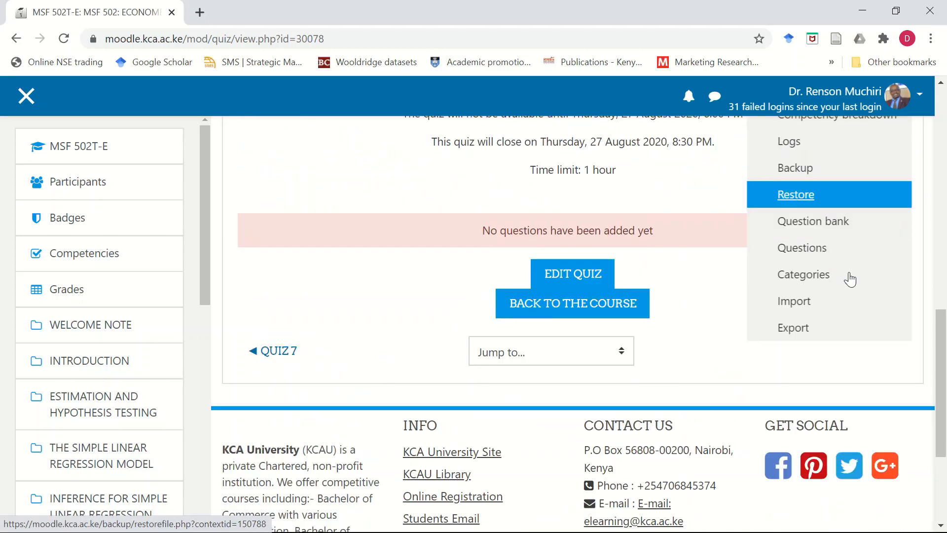
click(800, 279)
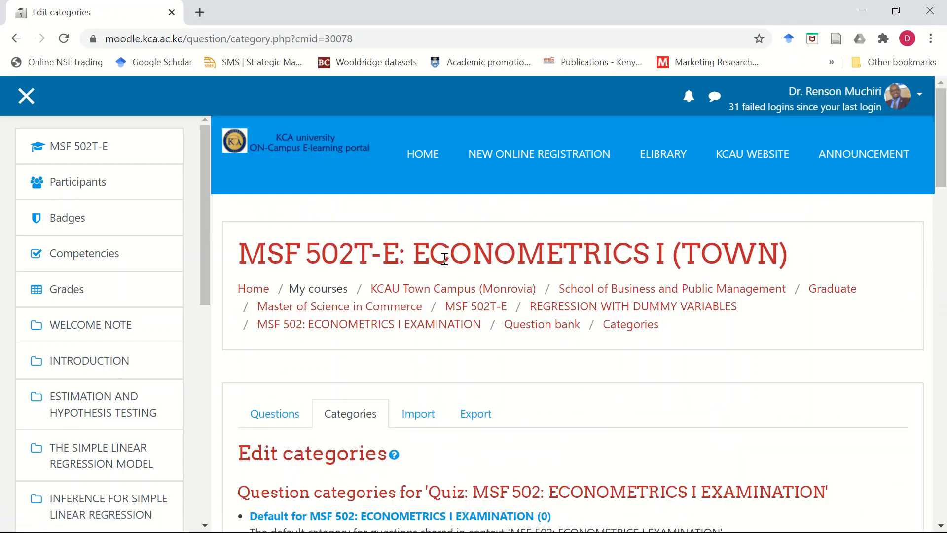
Add a question category named MSF 502 EXAM with Top for MSF 502: ECONOMETRICS I EXAMINATION as its parent.
scroll(444, 261, down, 5)
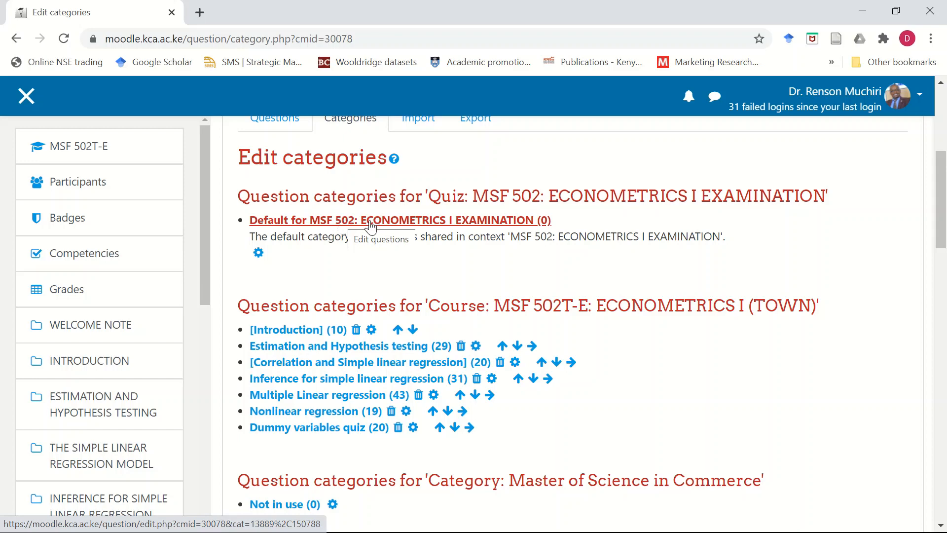
scroll(384, 370, down, 5)
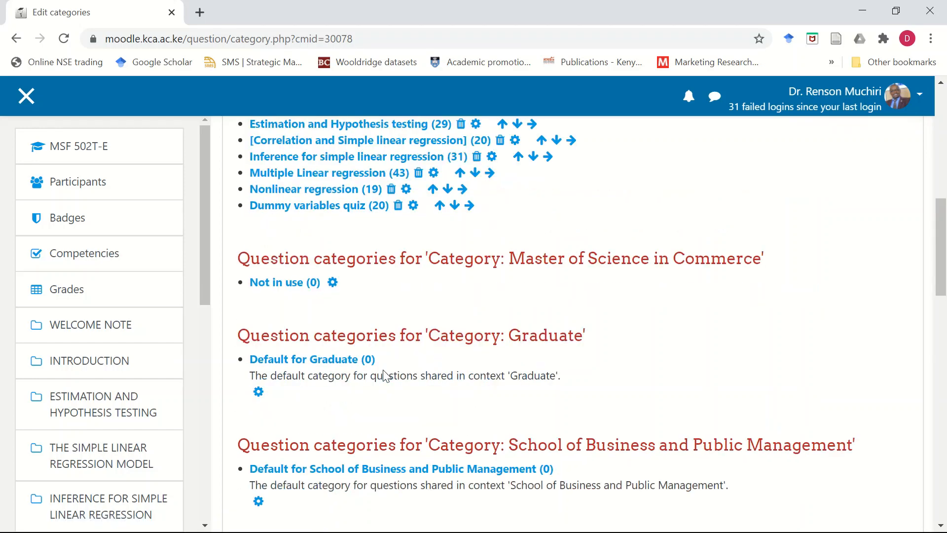
scroll(385, 370, down, 10)
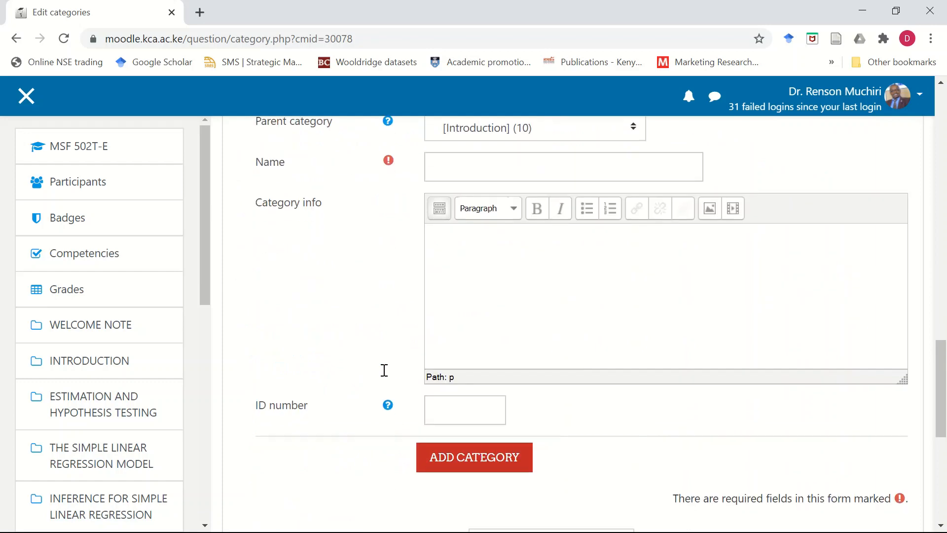
scroll(484, 260, up, 3)
click(604, 284)
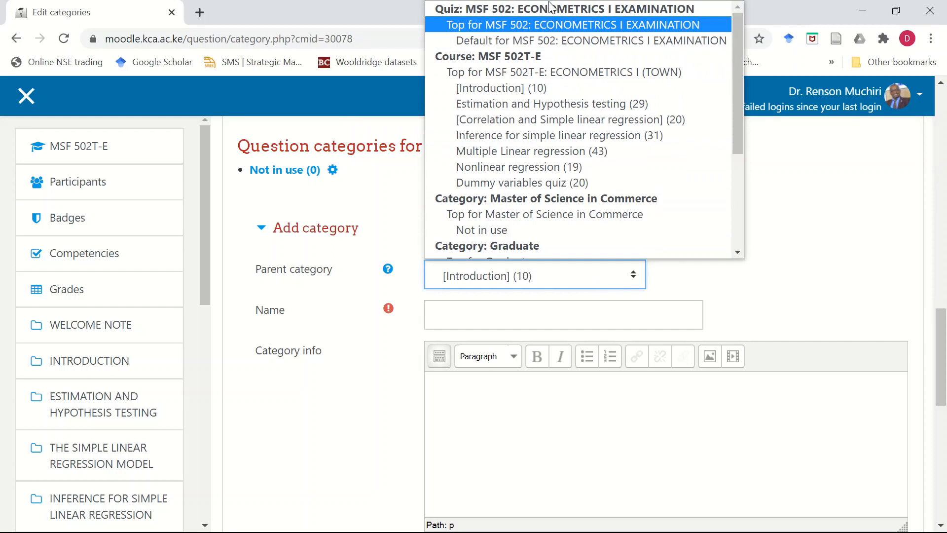
click(635, 26)
click(454, 314)
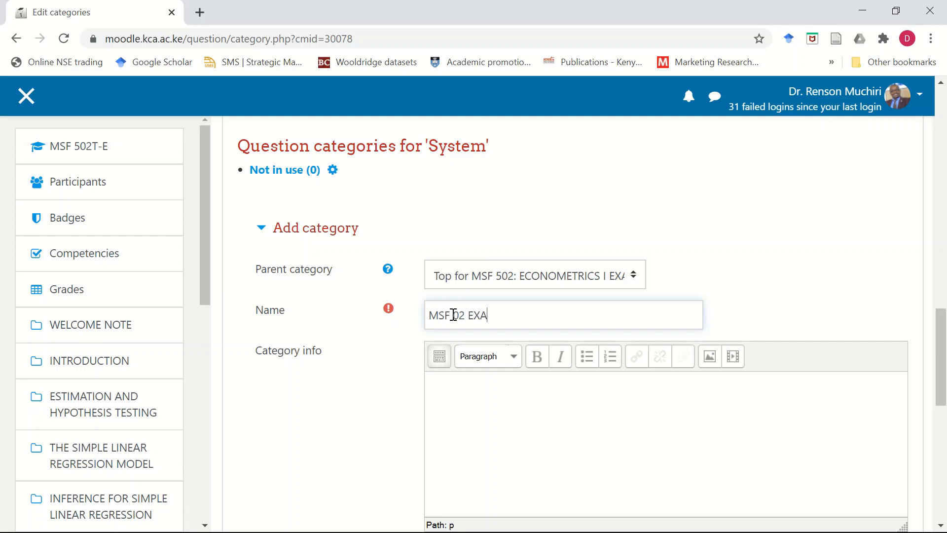
text(TON)
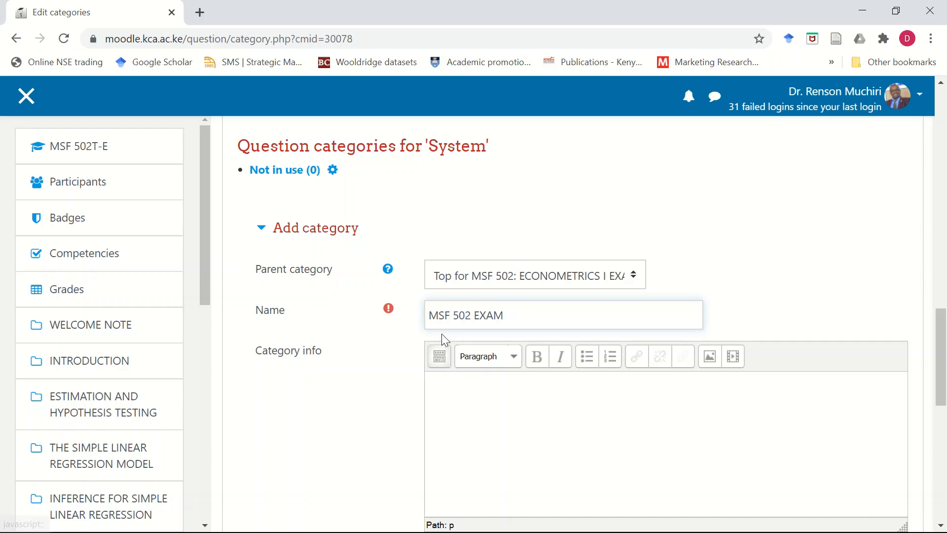
scroll(442, 333, down, 5)
click(470, 395)
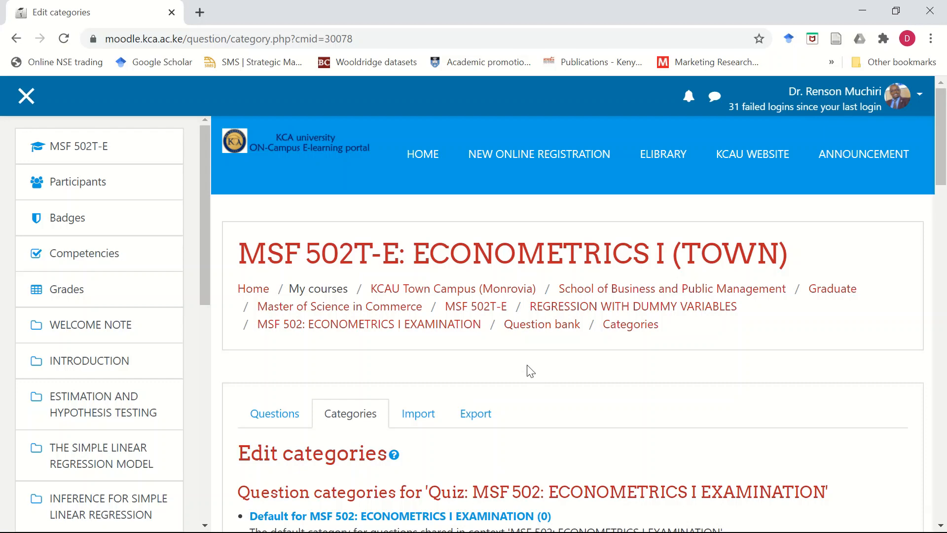
Open the question import form and select Moodle XML format as the file format.
scroll(530, 370, down, 3)
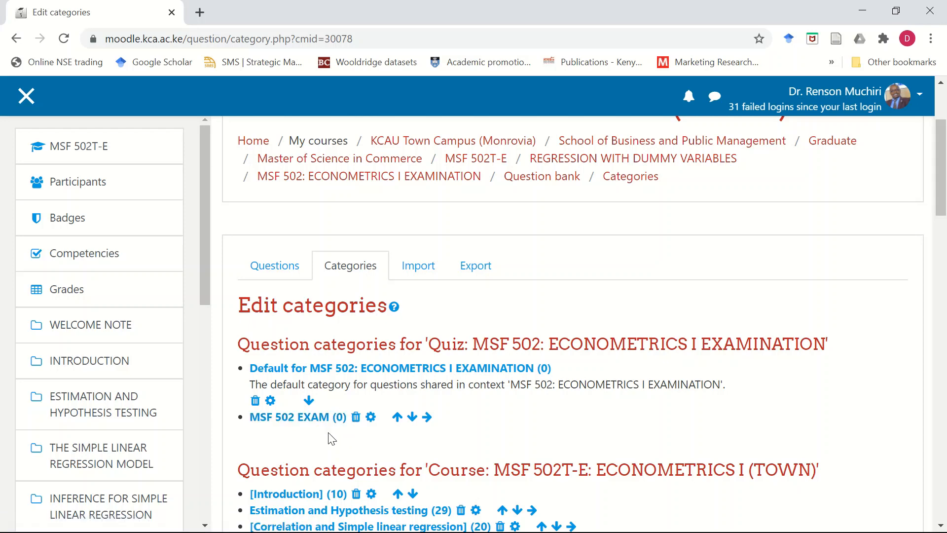
click(422, 267)
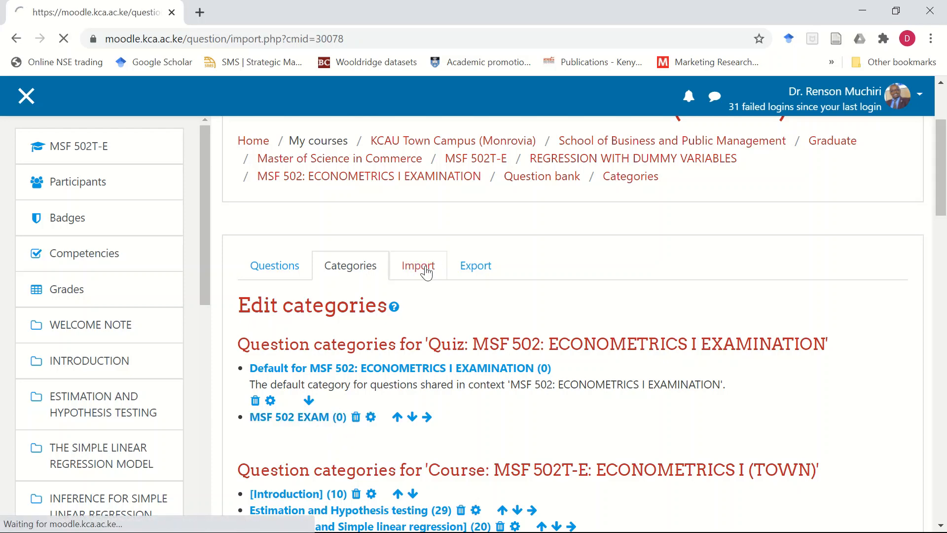
scroll(611, 237, down, 7)
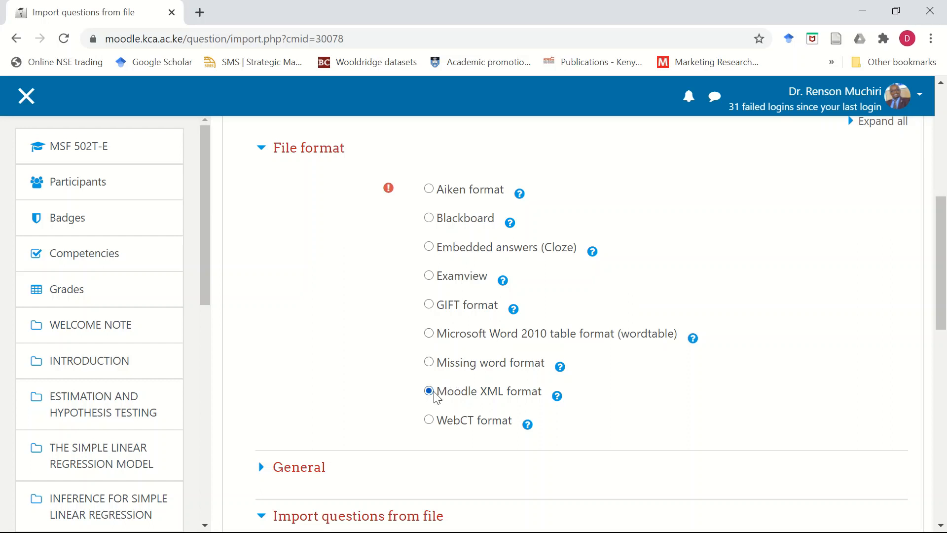
scroll(436, 352, down, 4)
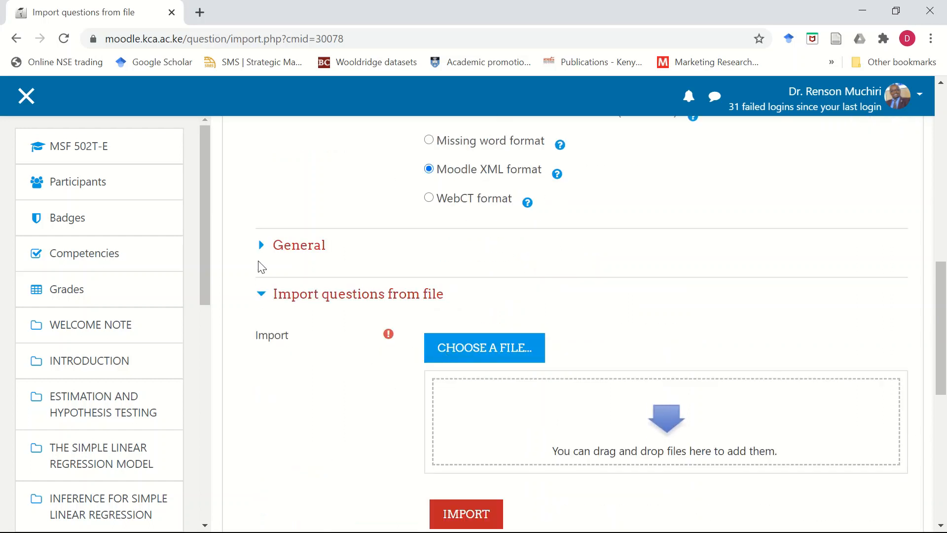
In the General import settings, set the import category to MSF 502 EXAM and disable getting the category from the file.
click(261, 253)
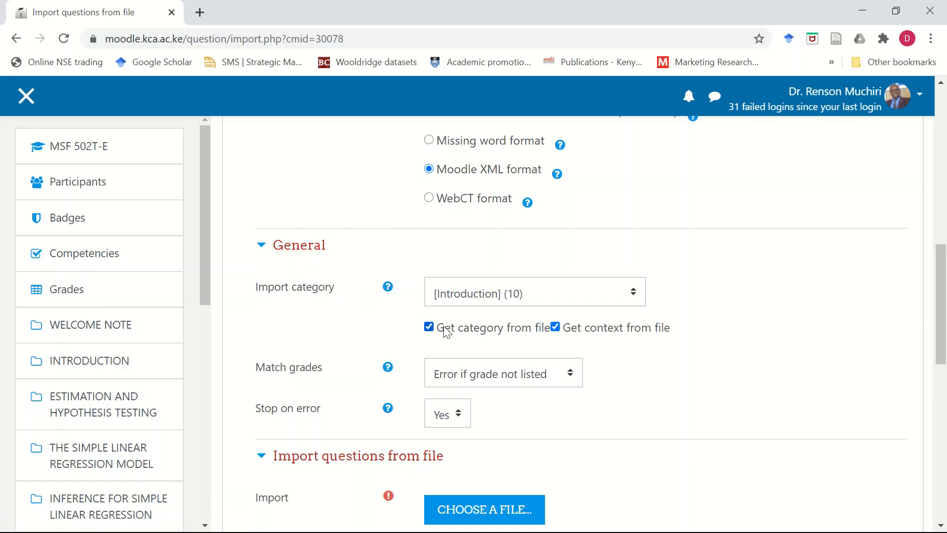
click(556, 301)
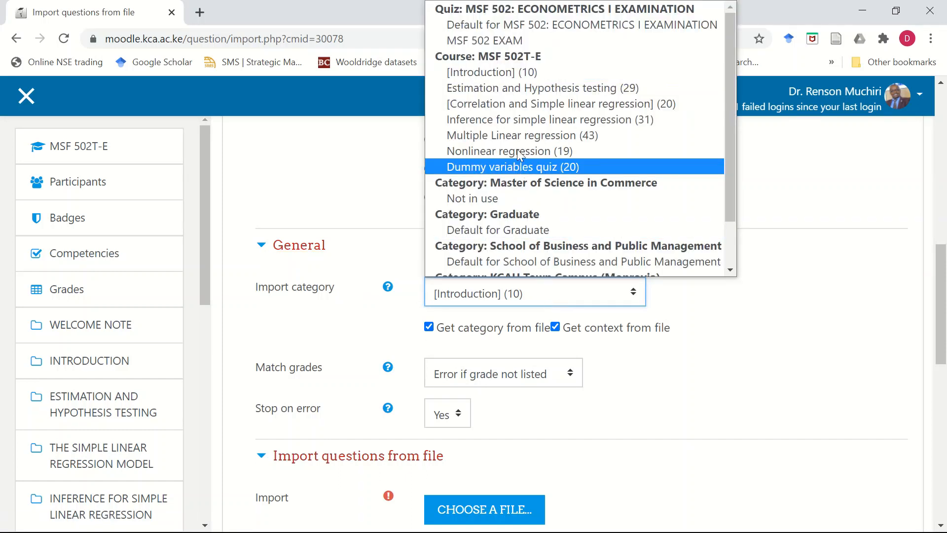
click(493, 40)
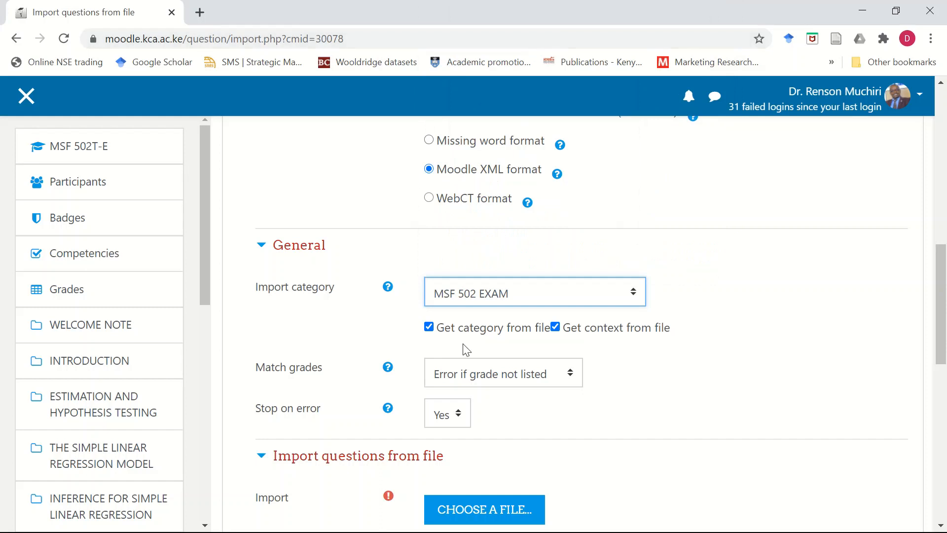
click(429, 327)
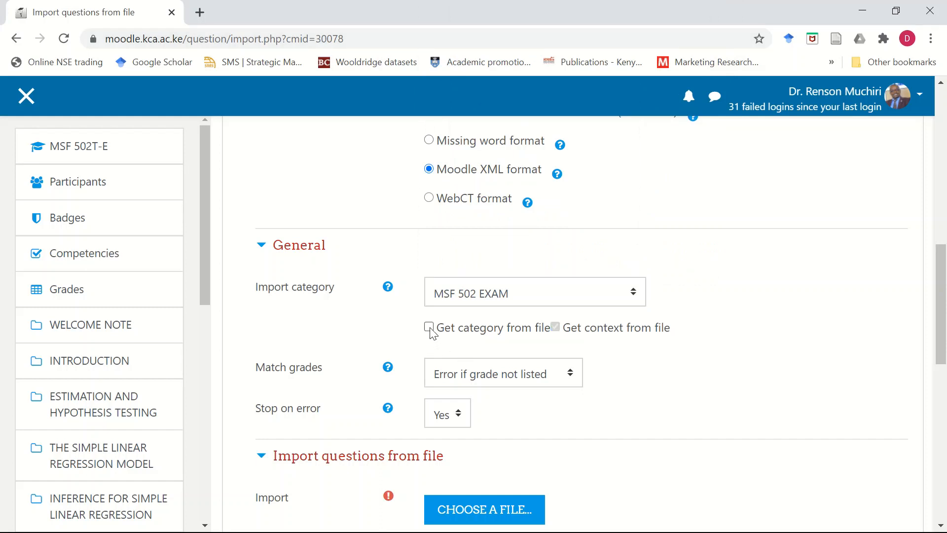
scroll(531, 375, down, 4)
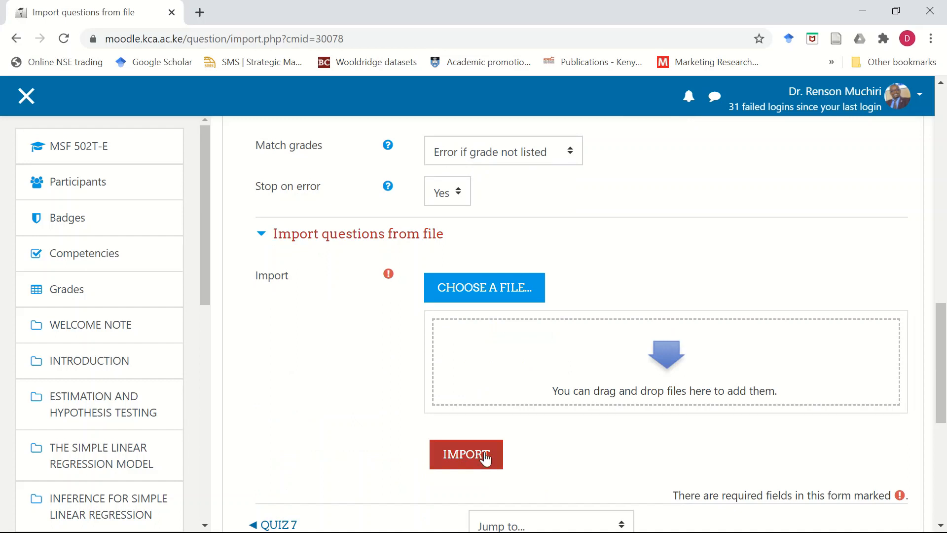
Start choosing a file to upload for the question import and browse to KCA_docs > Academics > Econometrics I > Quizzes.
click(479, 295)
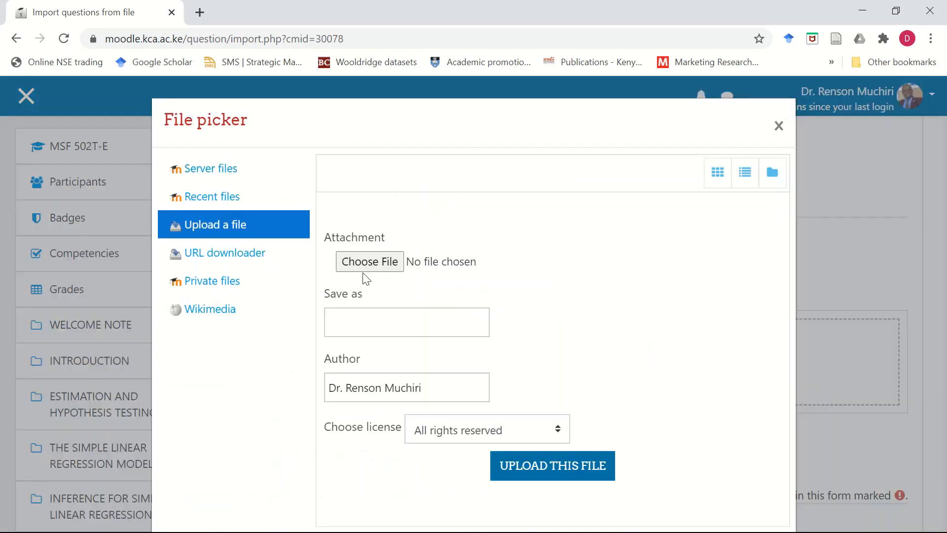
click(368, 266)
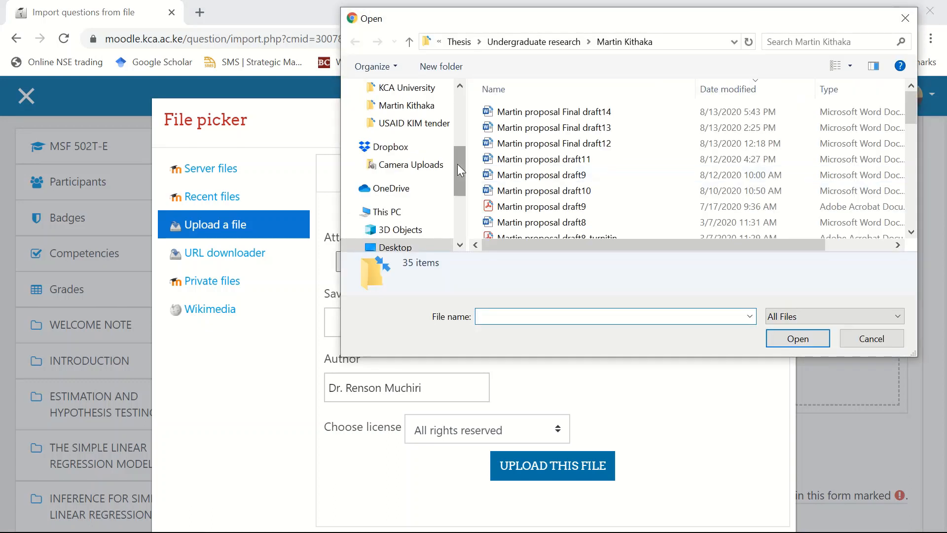
drag(457, 161, 462, 143)
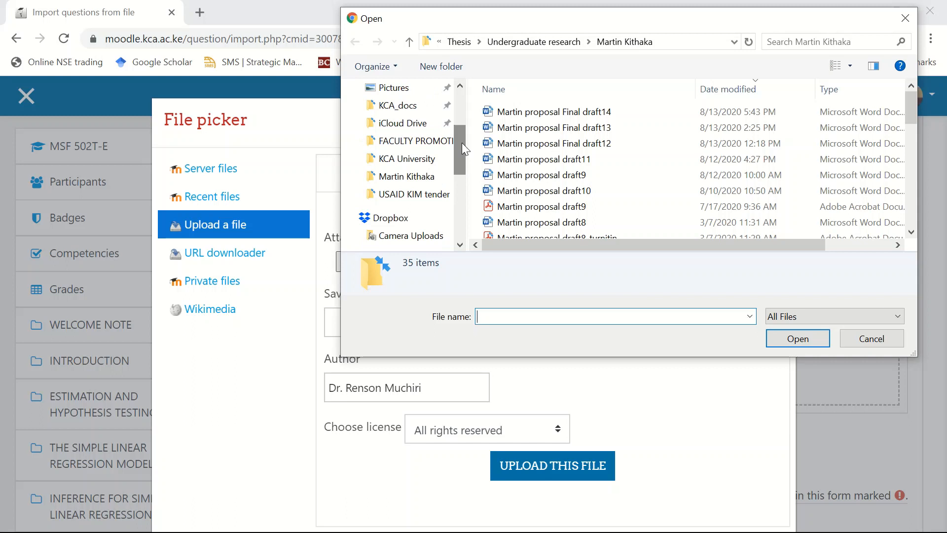
click(402, 105)
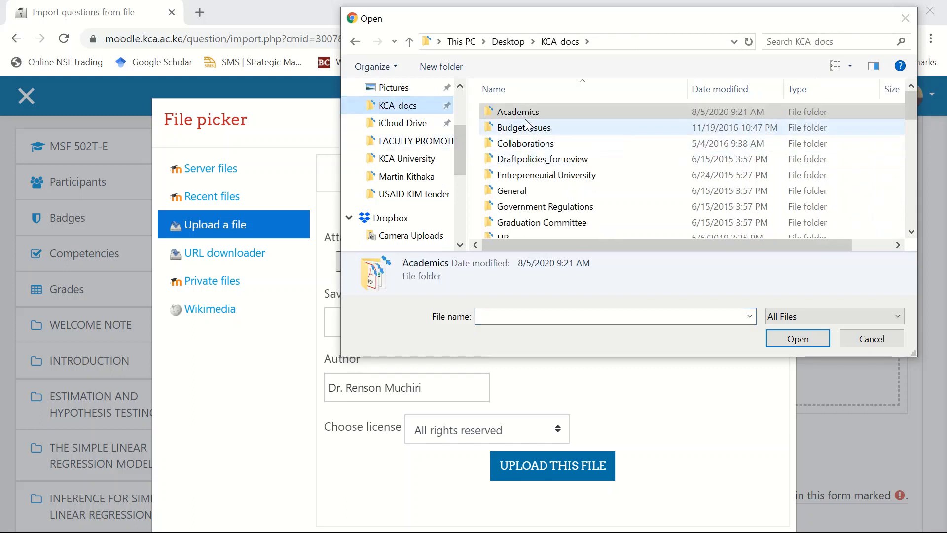
double_click(537, 114)
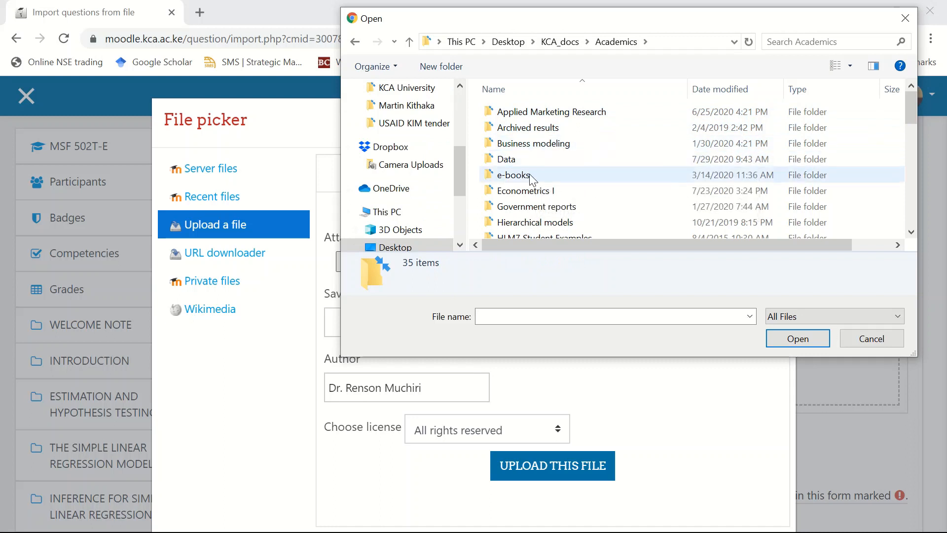
click(528, 193)
double_click(527, 193)
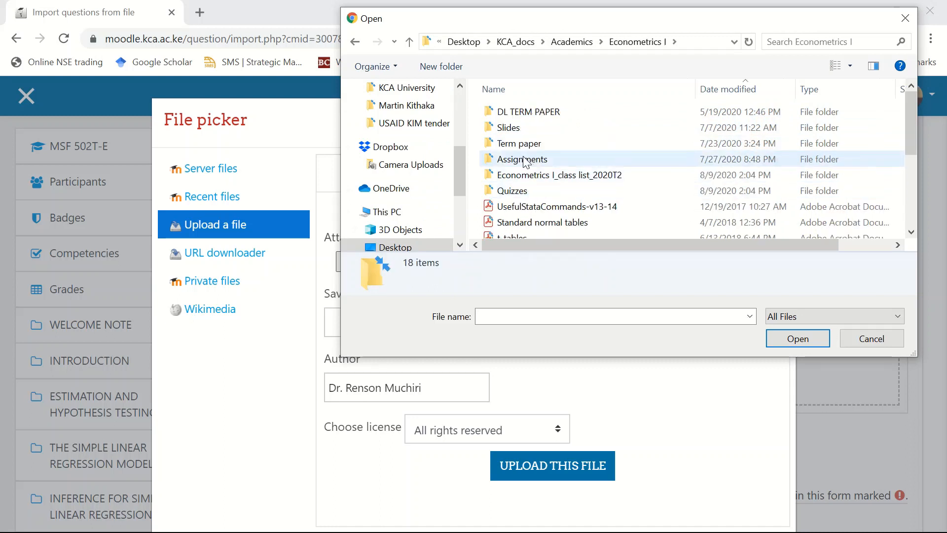
double_click(509, 191)
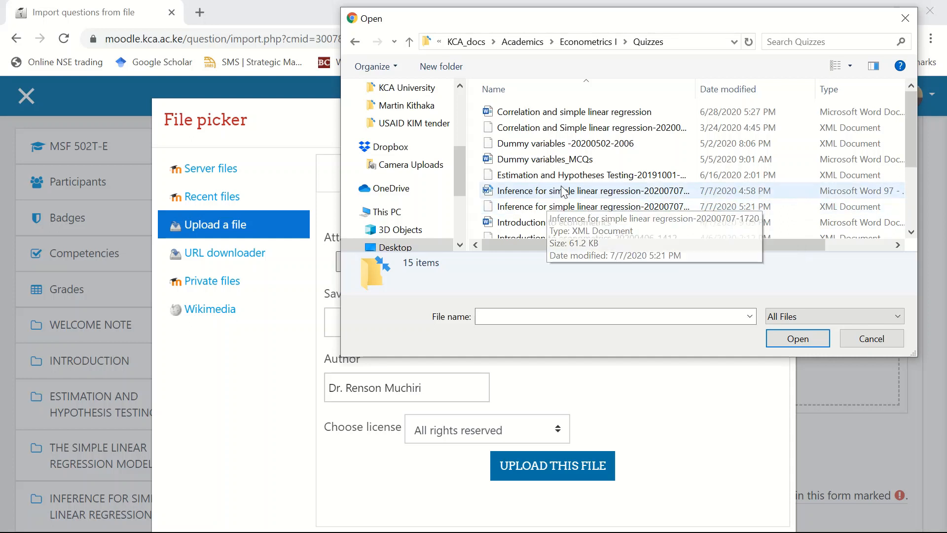
Upload Multiple Regression-20200406-1346.xml as the import file and recheck the file format and General settings.
scroll(558, 208, down, 2)
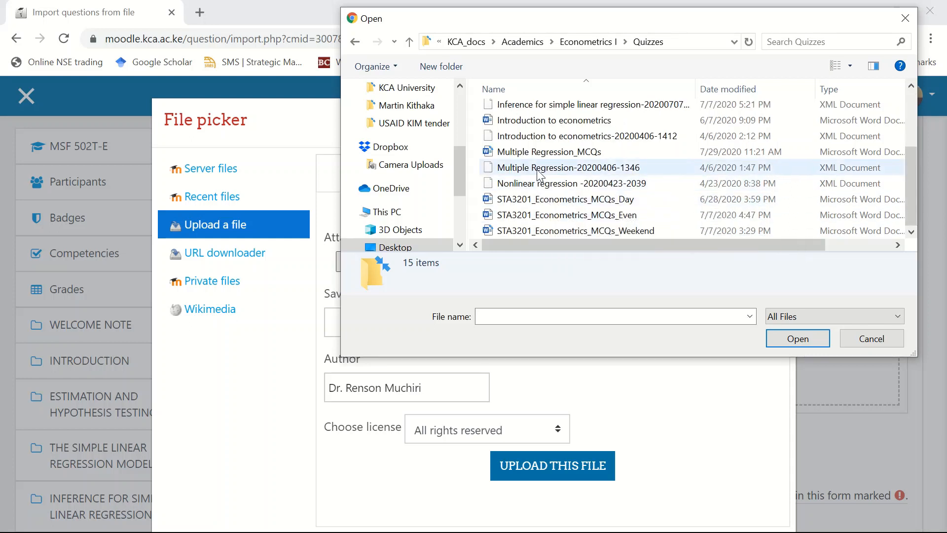
click(567, 168)
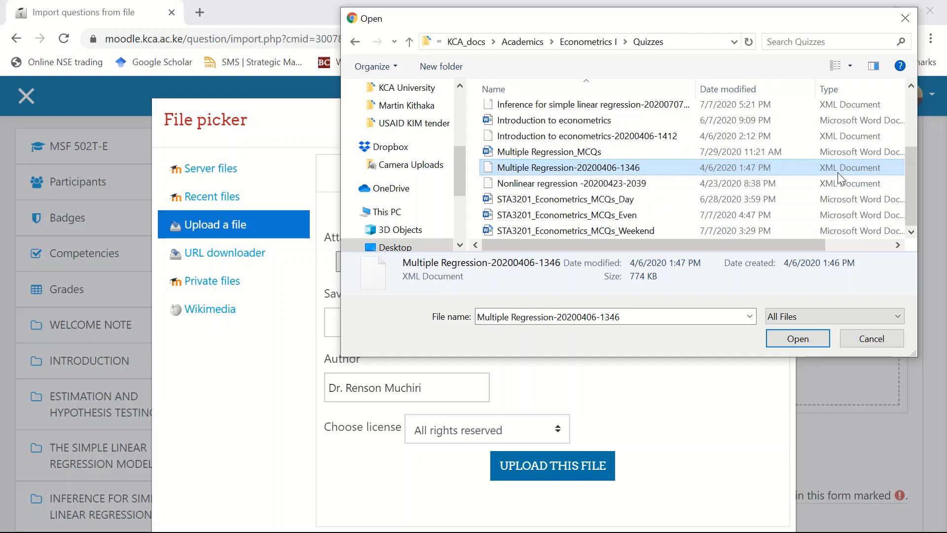
click(794, 341)
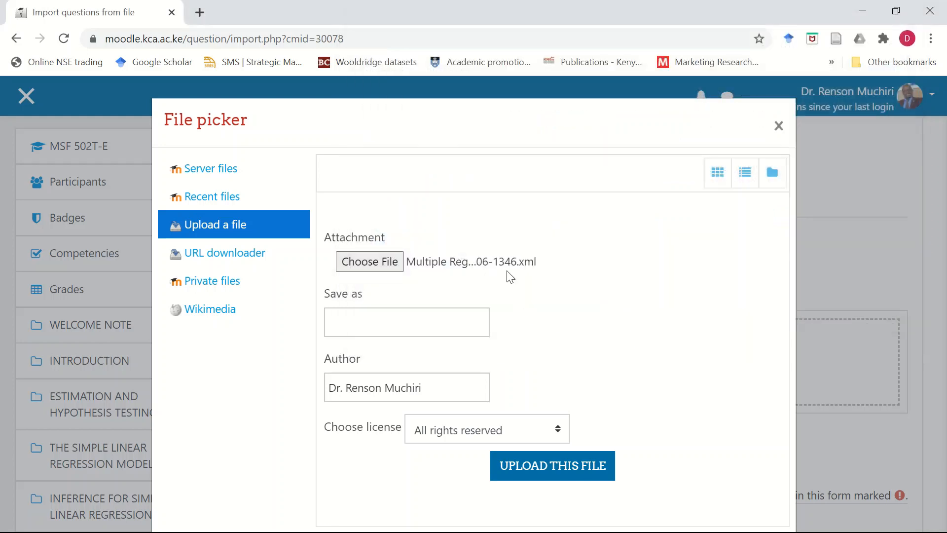
click(529, 469)
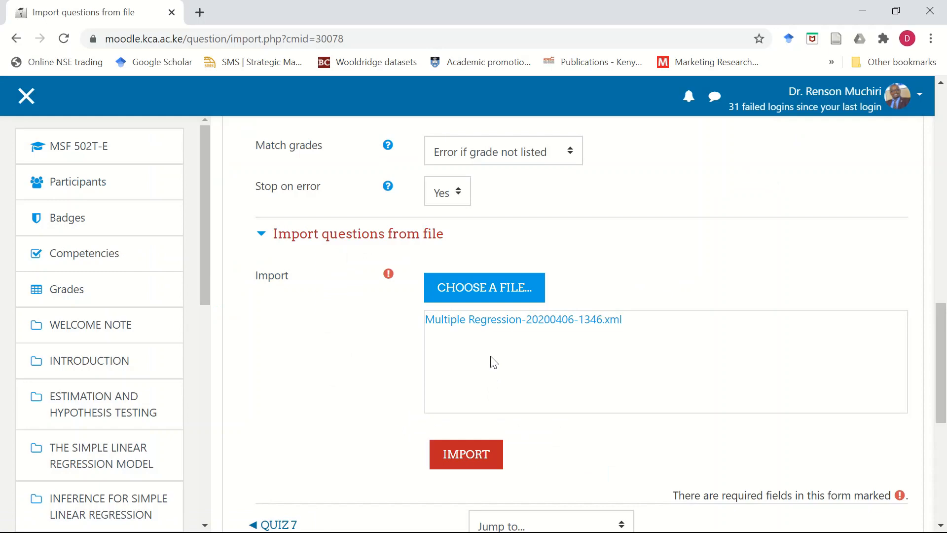
scroll(516, 354, up, 8)
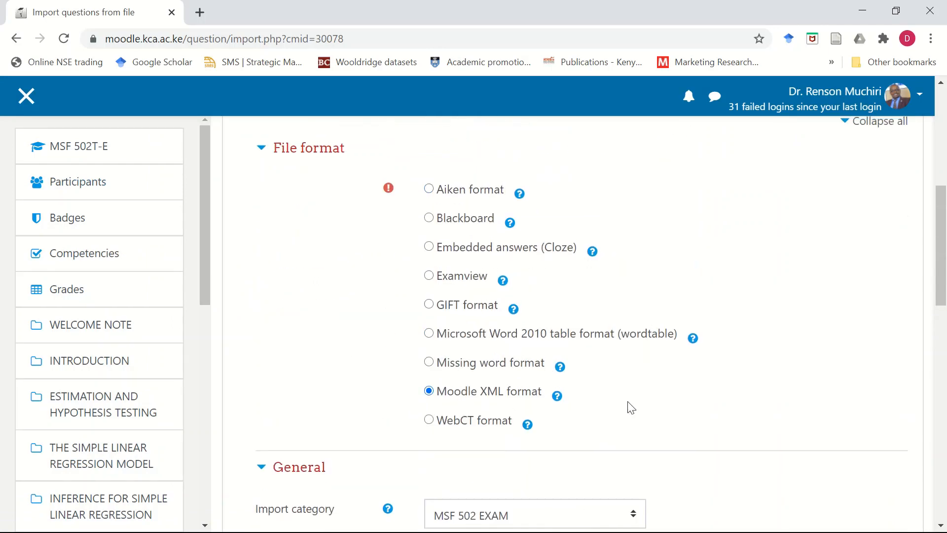
scroll(629, 406, down, 3)
scroll(632, 408, down, 3)
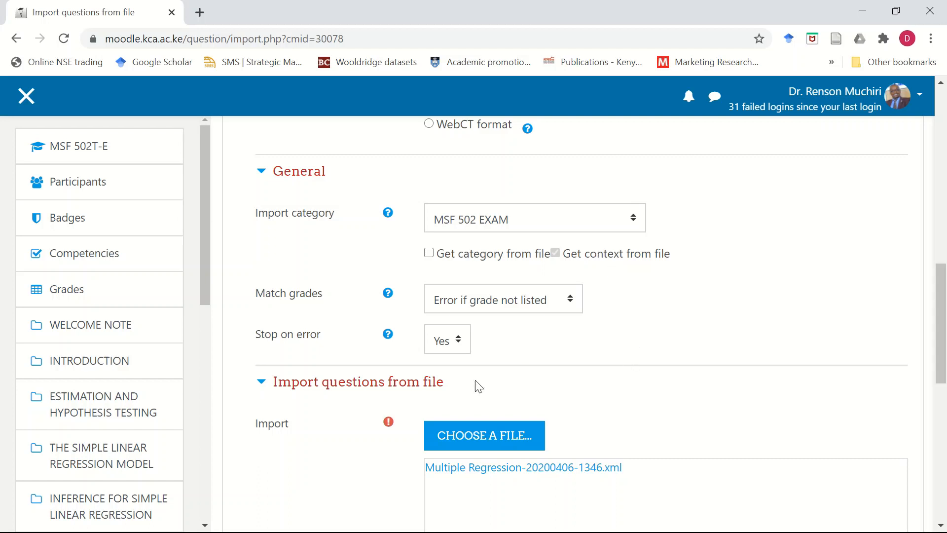
scroll(479, 386, down, 3)
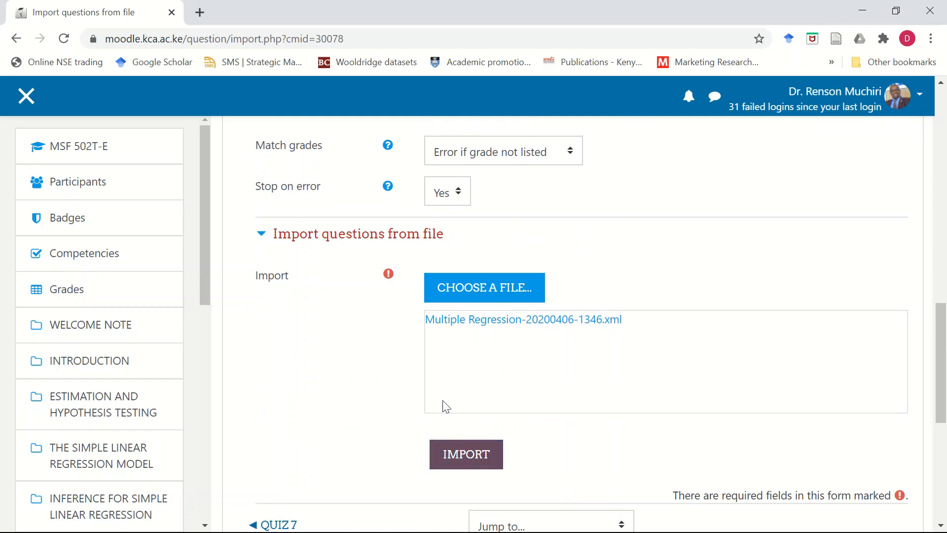
click(472, 298)
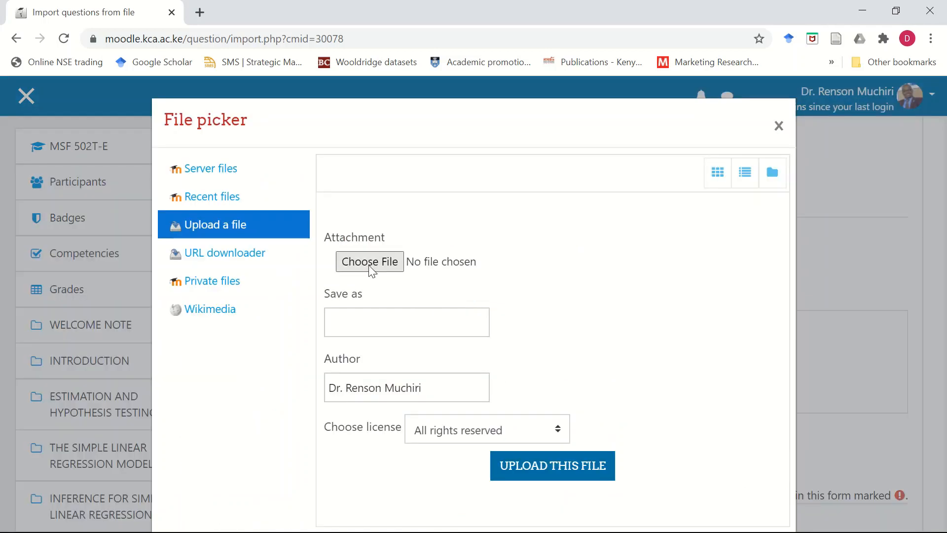
click(371, 265)
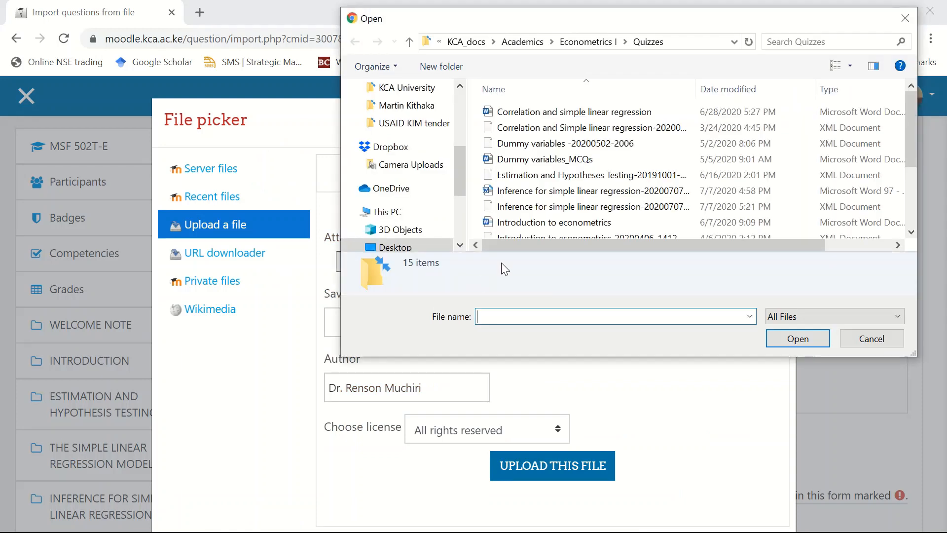
click(537, 195)
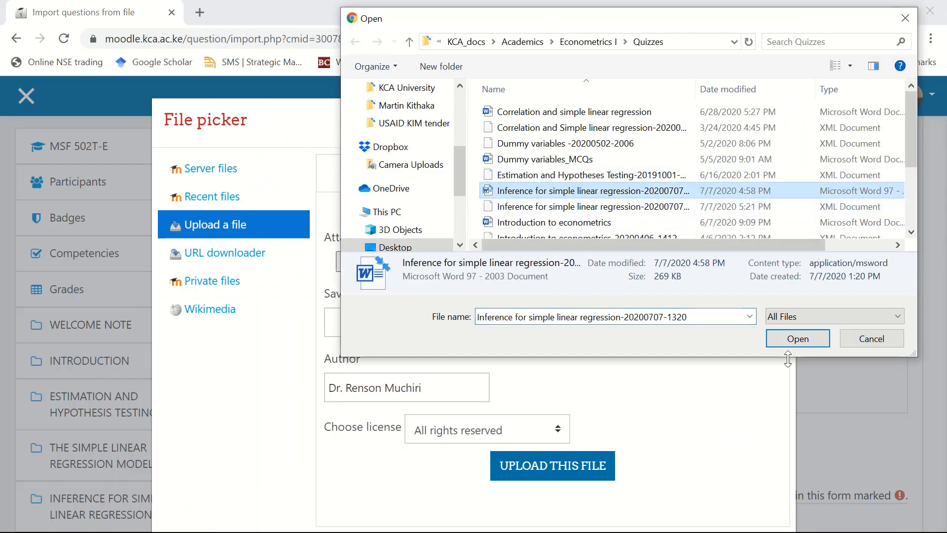
click(798, 339)
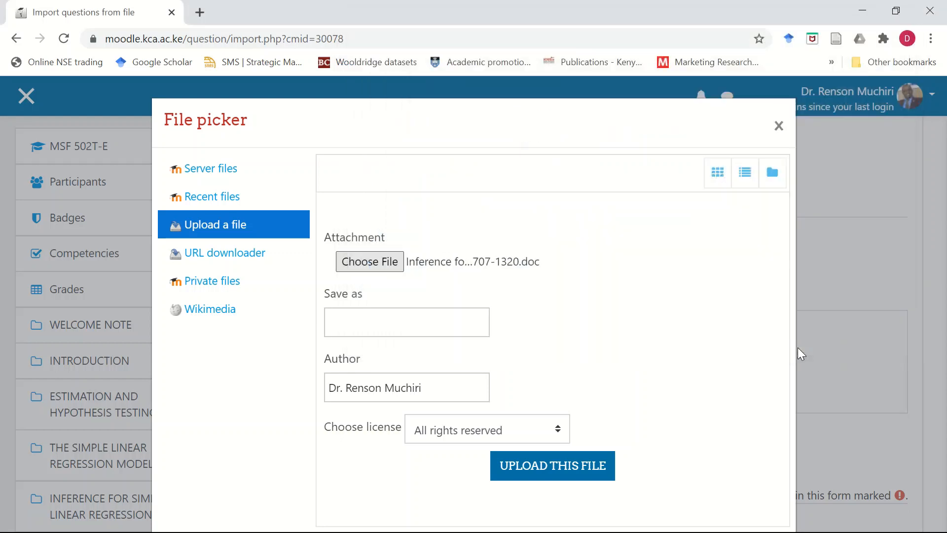
click(778, 126)
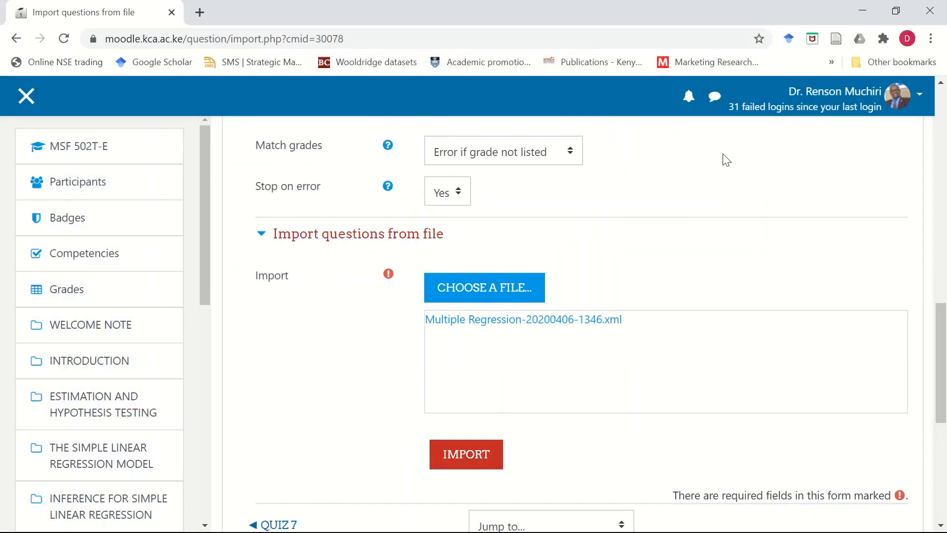
Confirm that Moodle XML format is selected and import the questions from the uploaded file.
scroll(499, 293, up, 8)
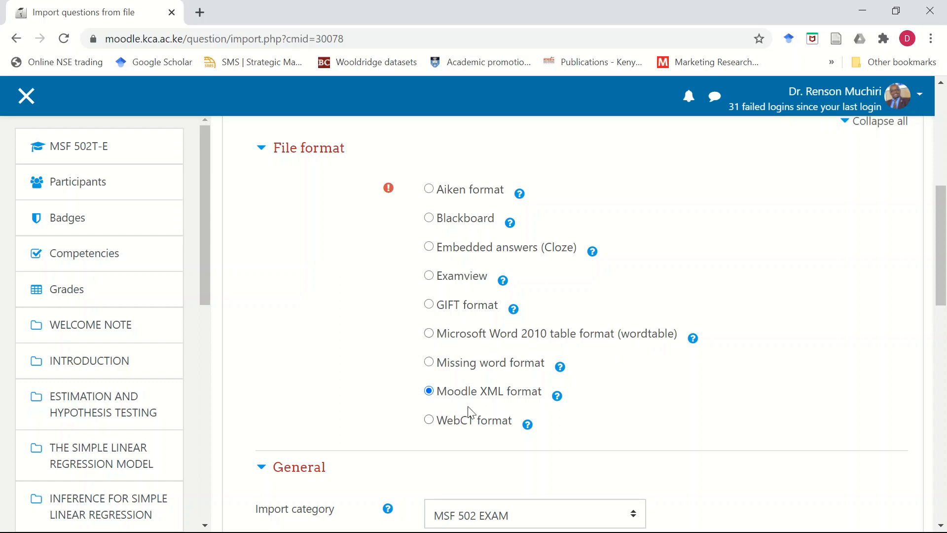
scroll(355, 362, down, 12)
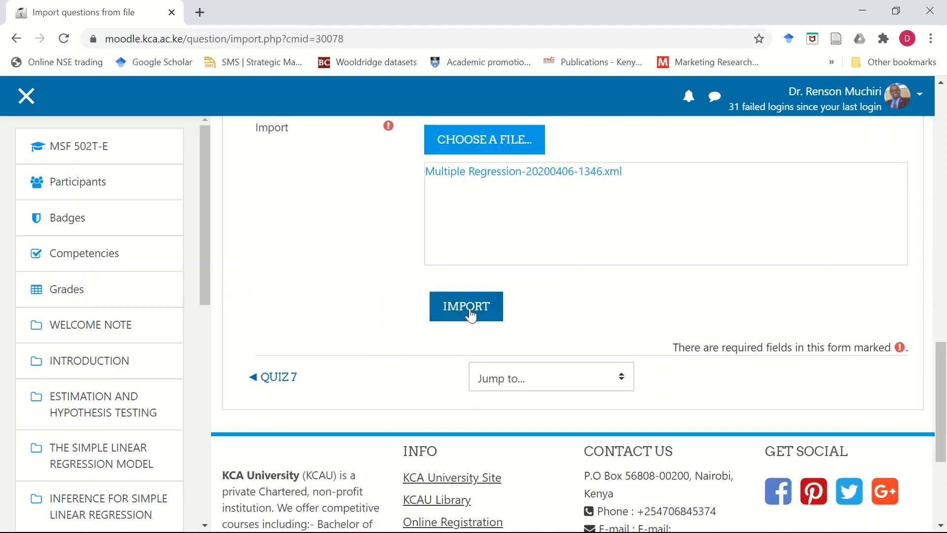
click(471, 313)
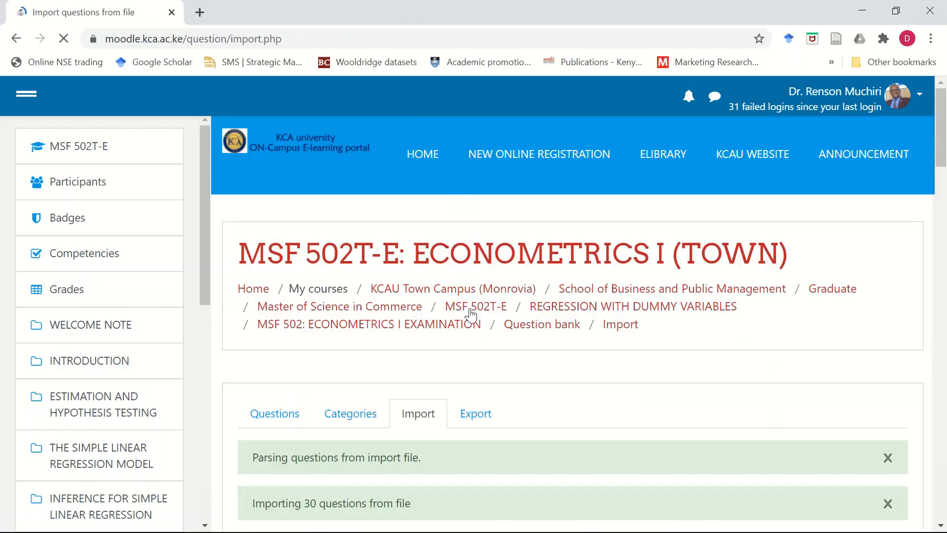
Review the imported questions, continue to the question bank, and look through the MSF 502 EXAM category's question list.
scroll(444, 354, down, 8)
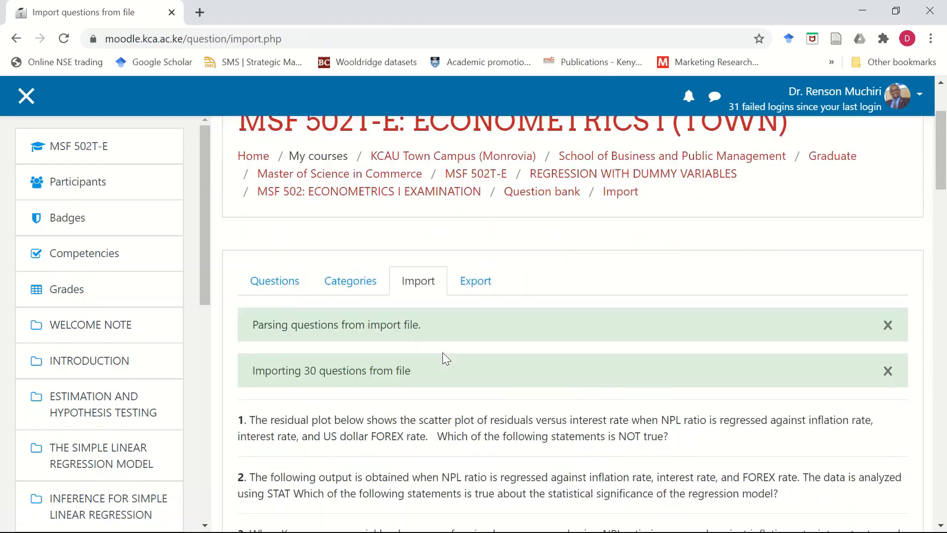
scroll(443, 354, down, 20)
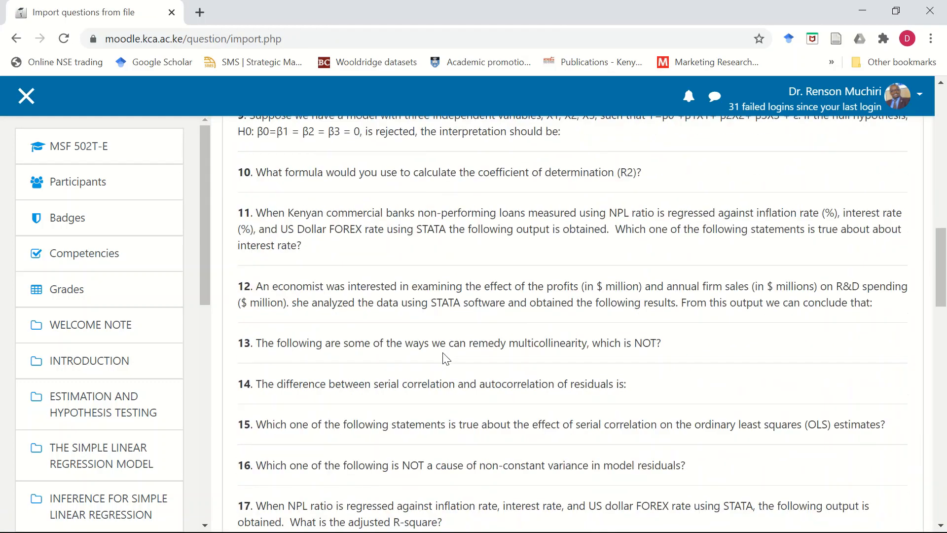
scroll(444, 356, up, 20)
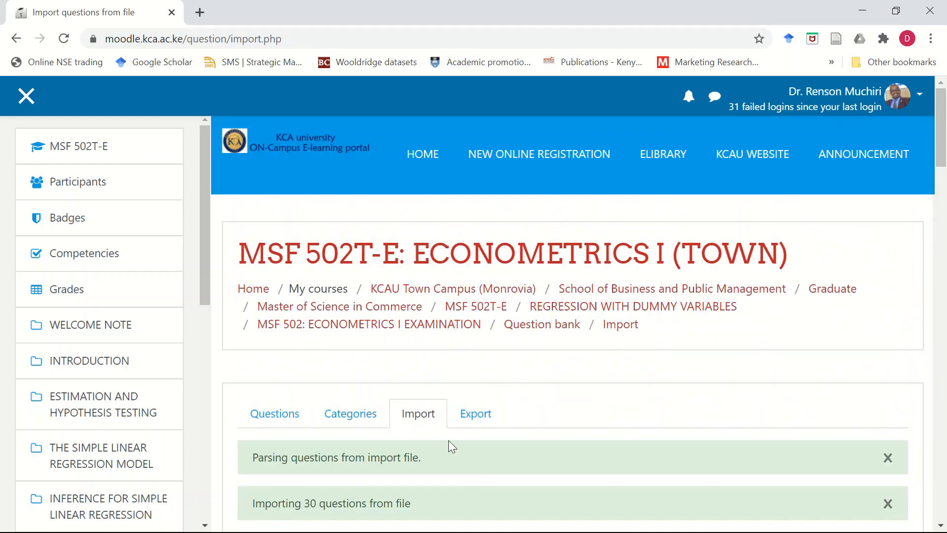
scroll(448, 440, down, 12)
scroll(452, 447, down, 15)
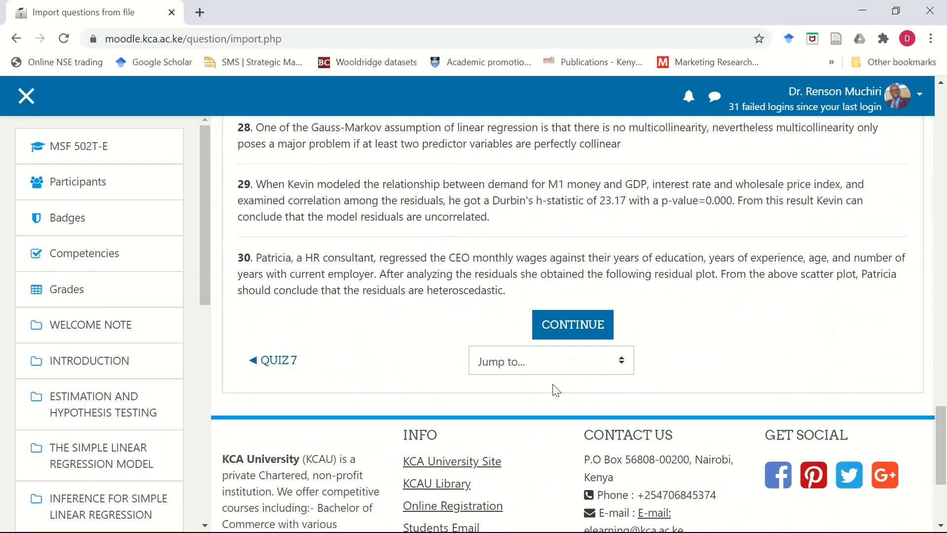
click(577, 328)
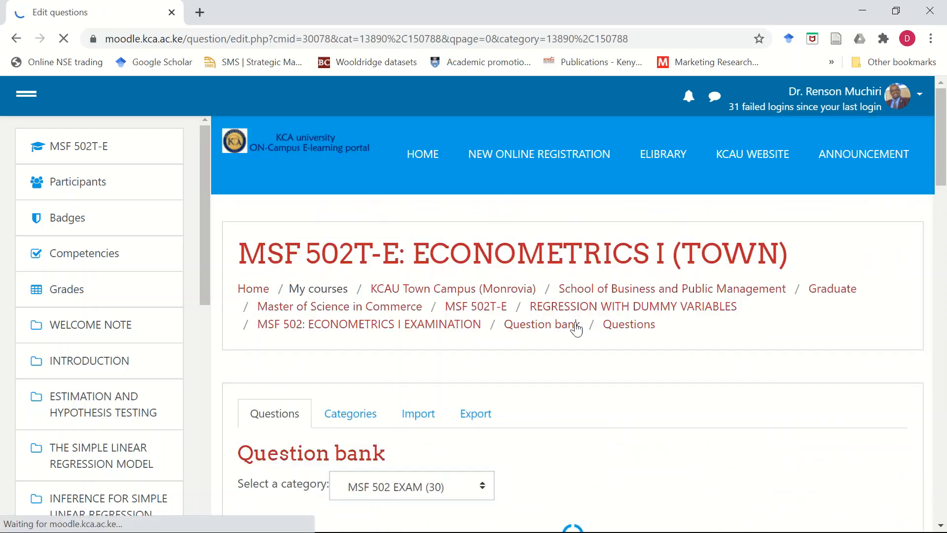
scroll(497, 344, down, 7)
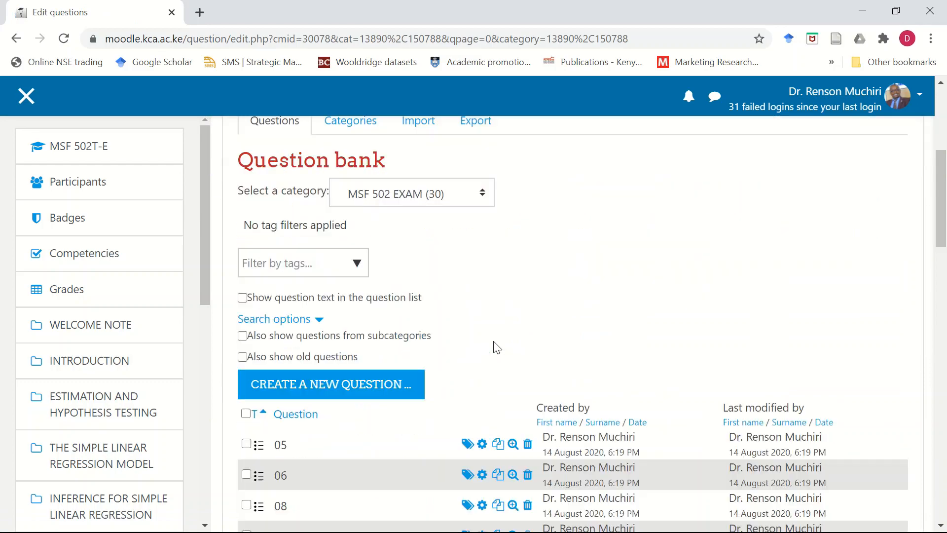
scroll(495, 342, down, 3)
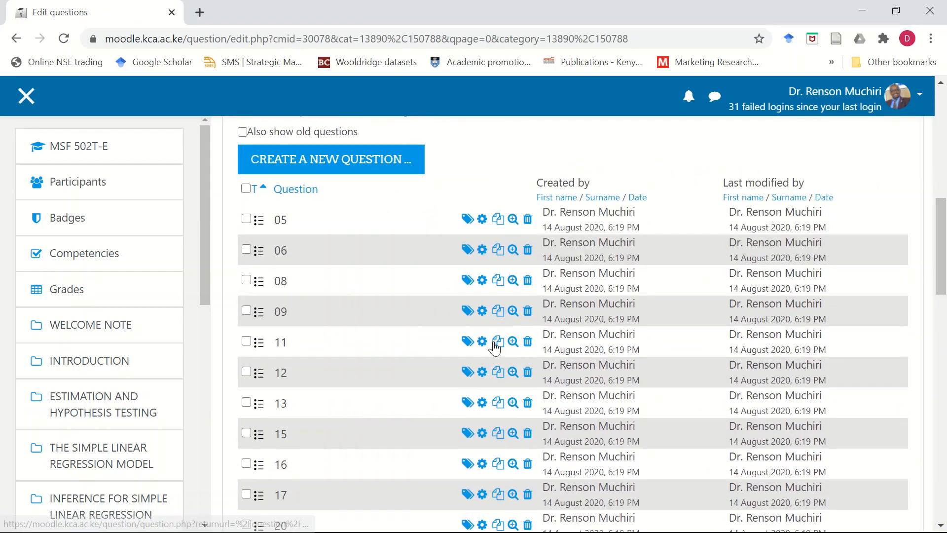
scroll(494, 342, up, 3)
scroll(494, 341, up, 7)
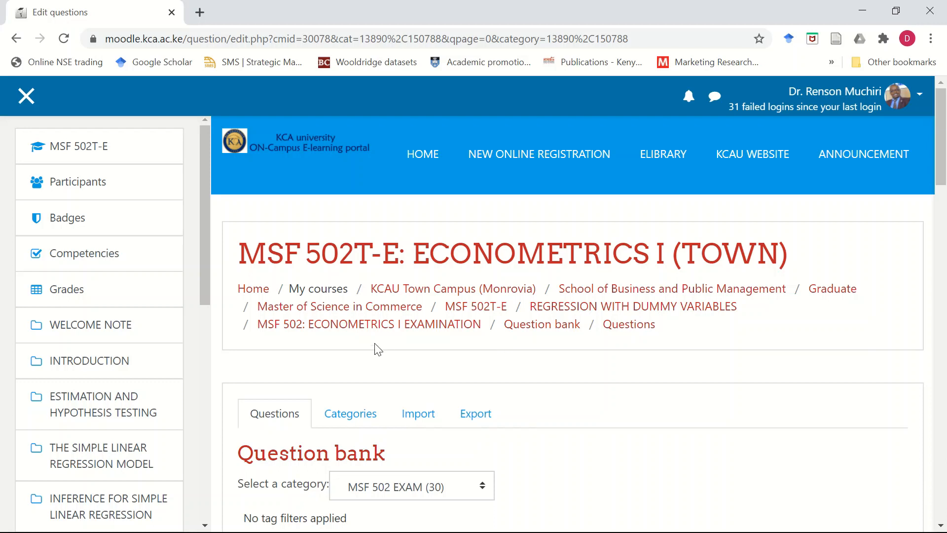
Return to the MSF 502: ECONOMETRICS I EXAMINATION quiz and open it for editing at its question area.
click(343, 334)
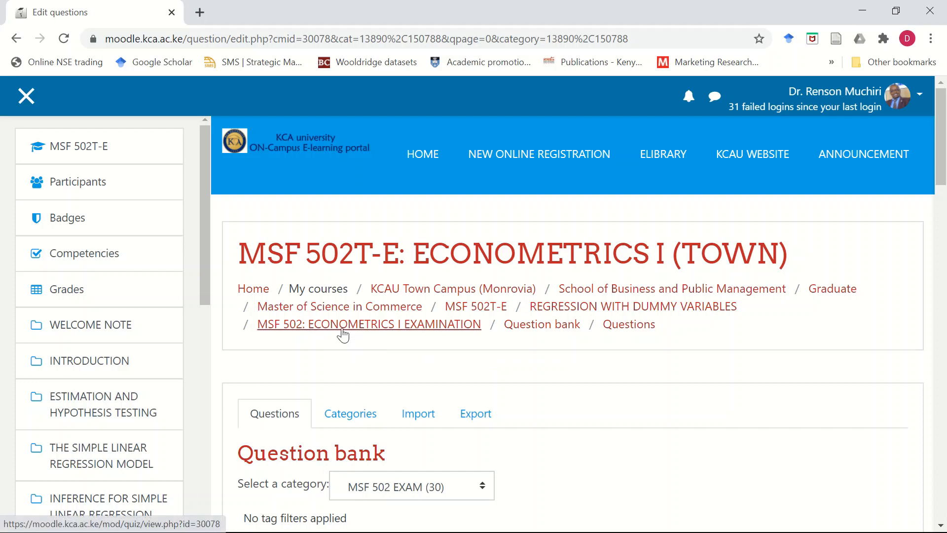
scroll(656, 355, down, 10)
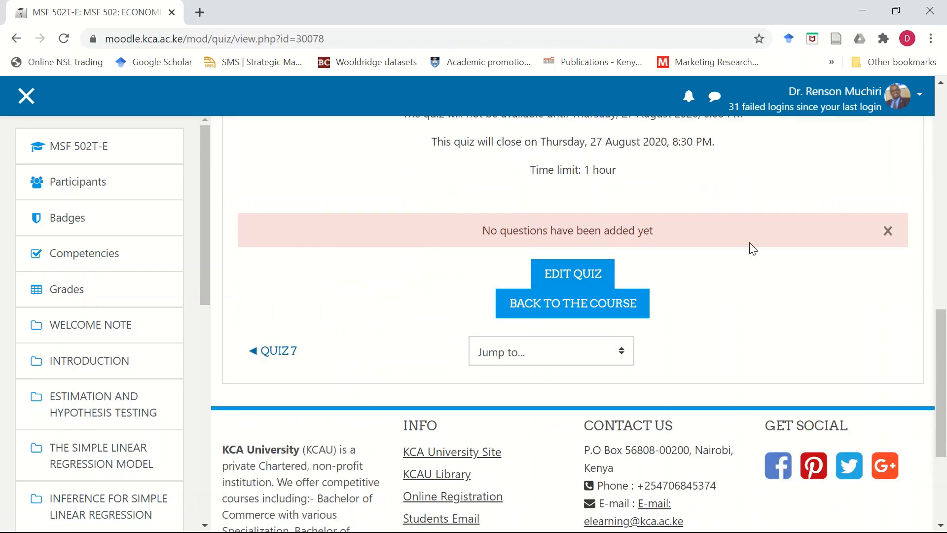
click(560, 279)
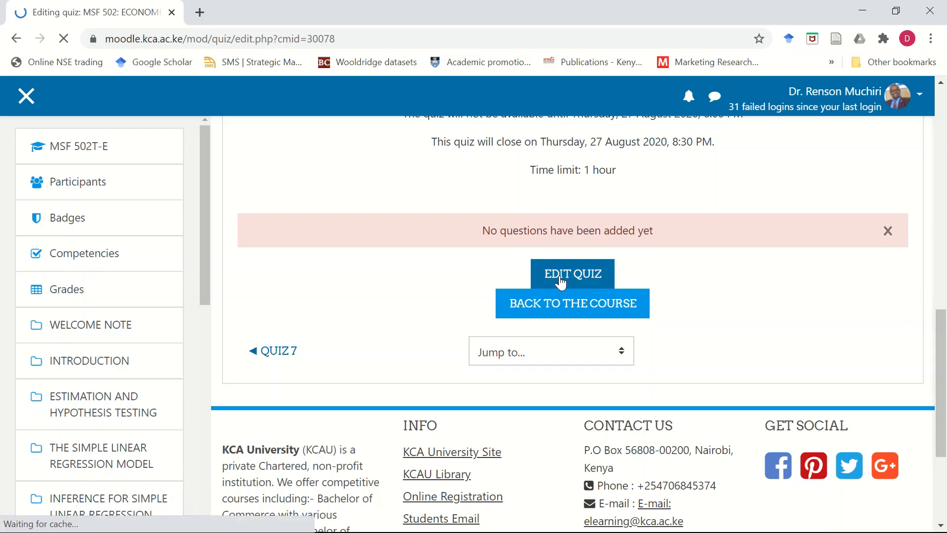
scroll(561, 281, down, 3)
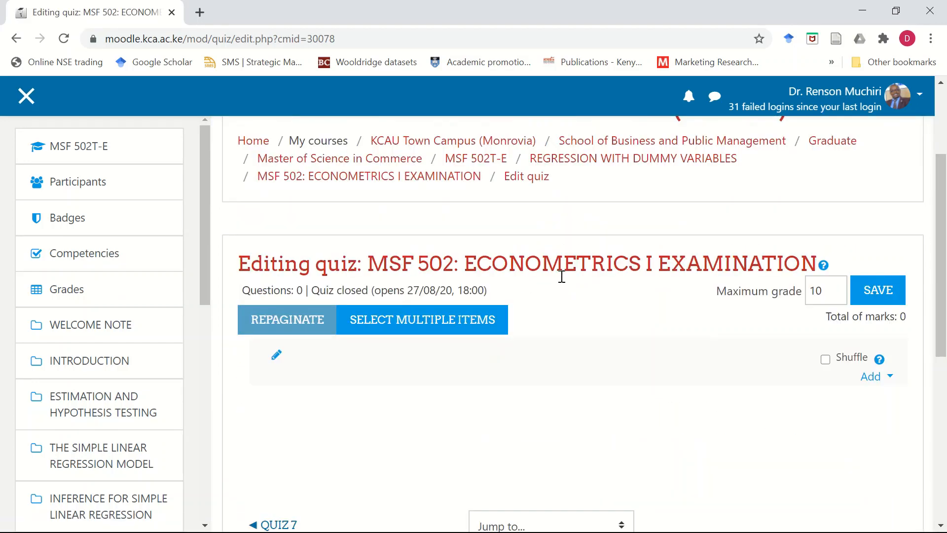
scroll(813, 325, down, 3)
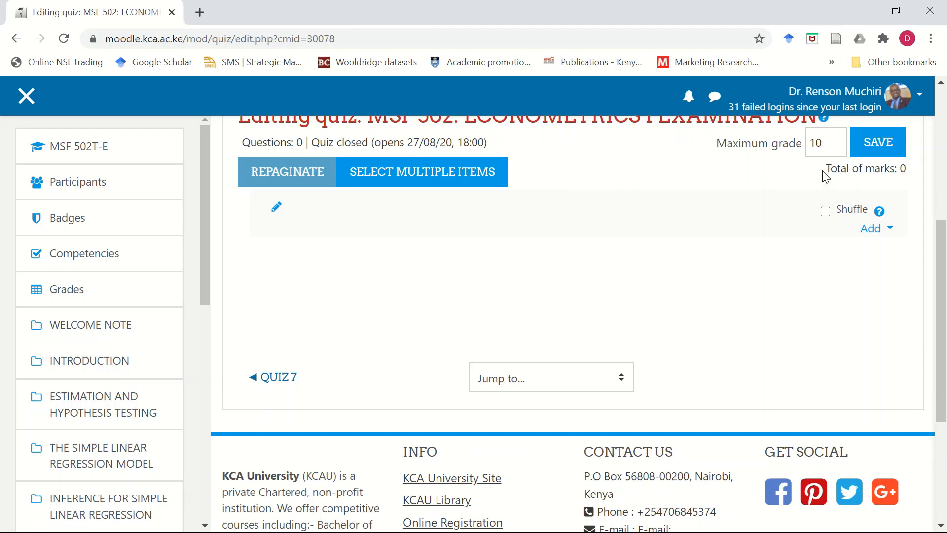
Set the quiz's maximum grade to 20, save it, and enable question shuffling.
click(816, 144)
click(873, 148)
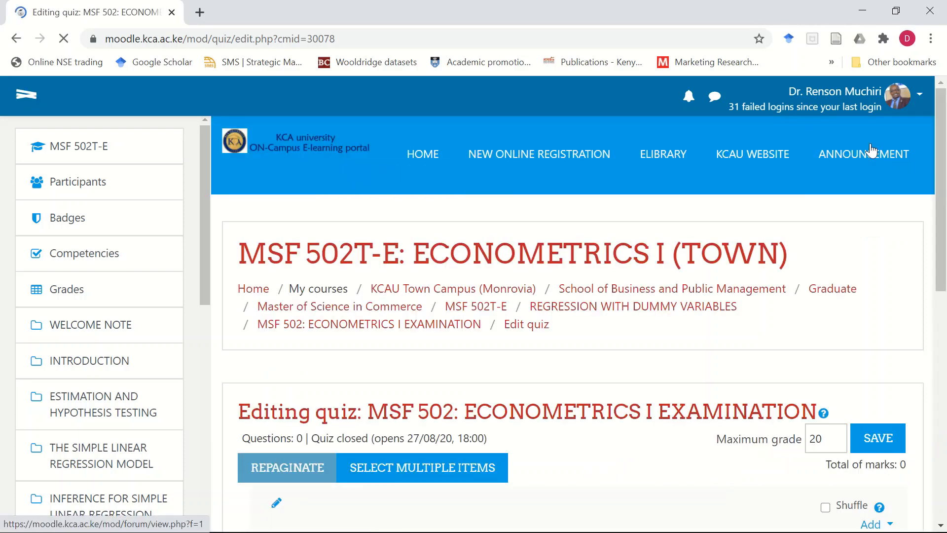
scroll(854, 335, down, 5)
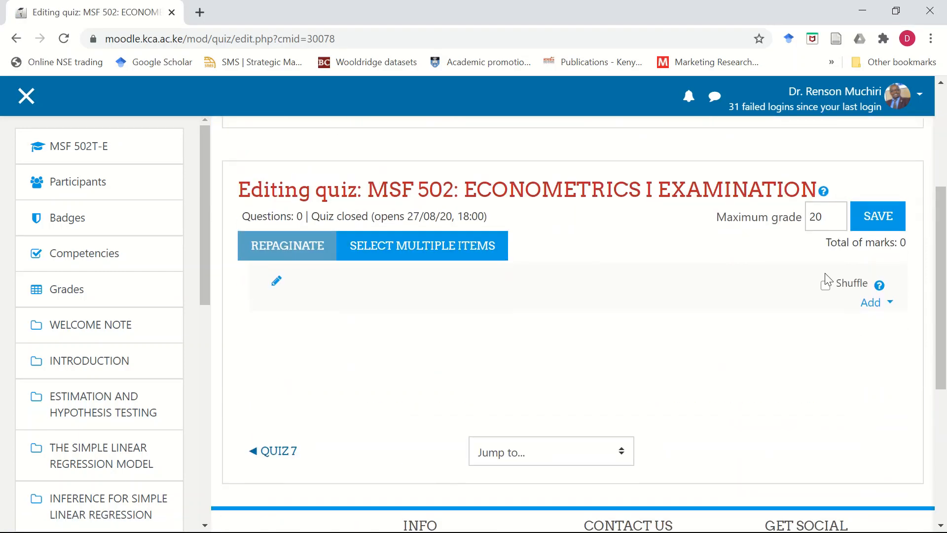
click(826, 286)
Start adding random questions at the end of the quiz and choose the MSF 502 EXAM category as their source.
scroll(710, 290, down, 3)
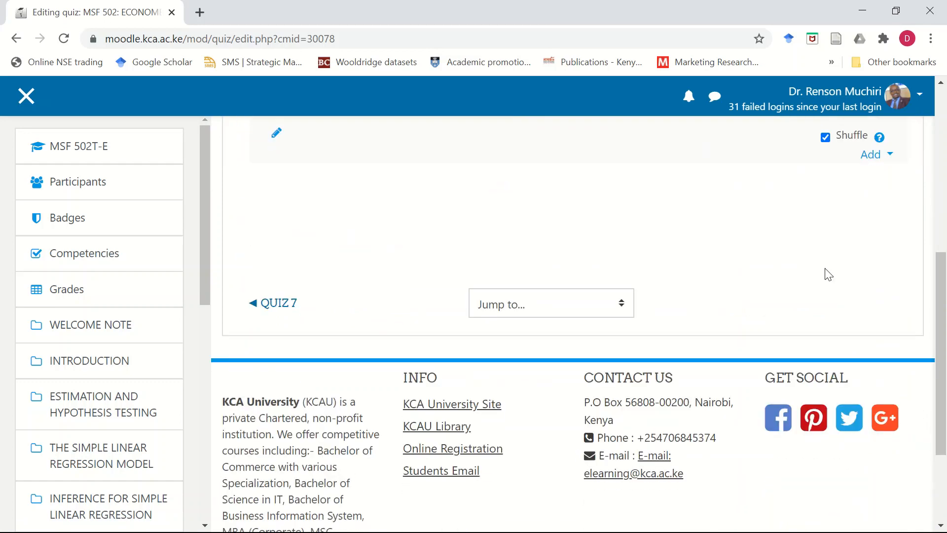
click(887, 161)
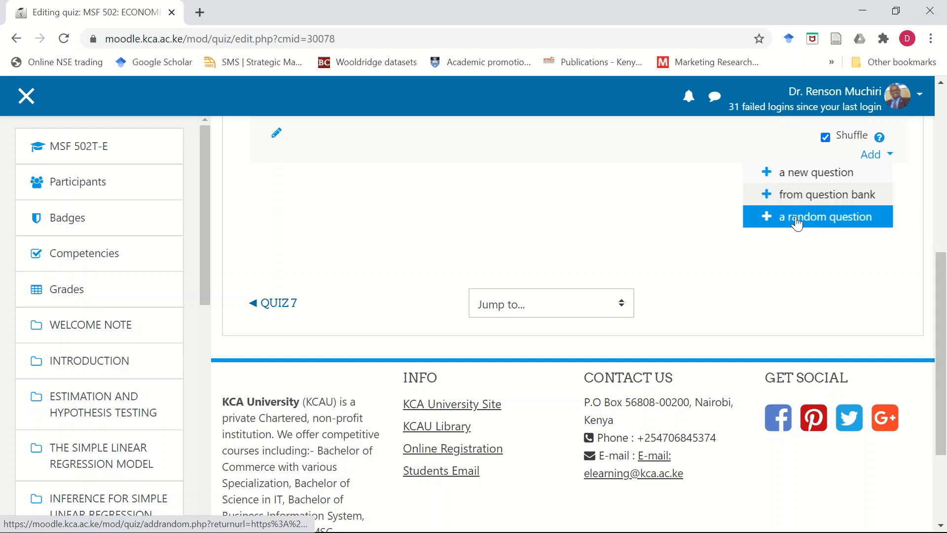
click(848, 222)
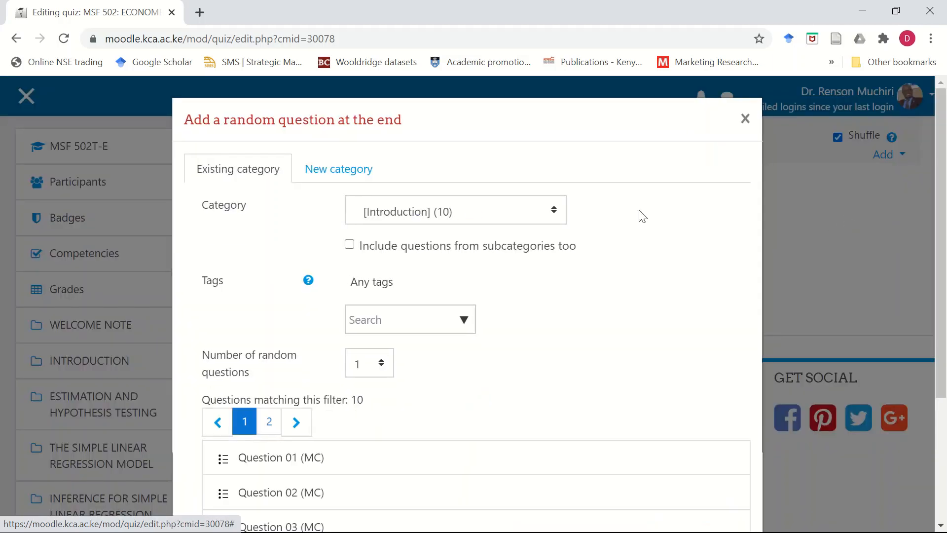
scroll(592, 226, down, 3)
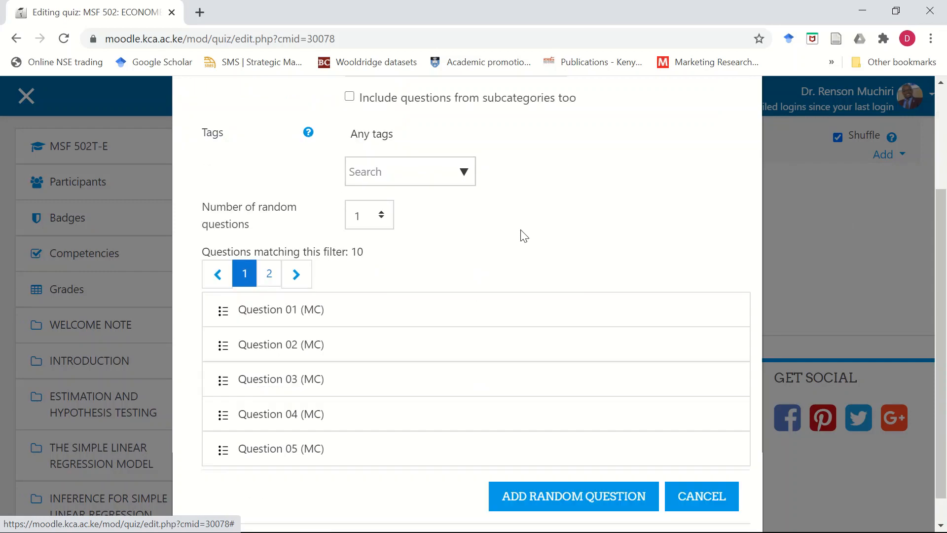
scroll(517, 213, up, 3)
click(516, 213)
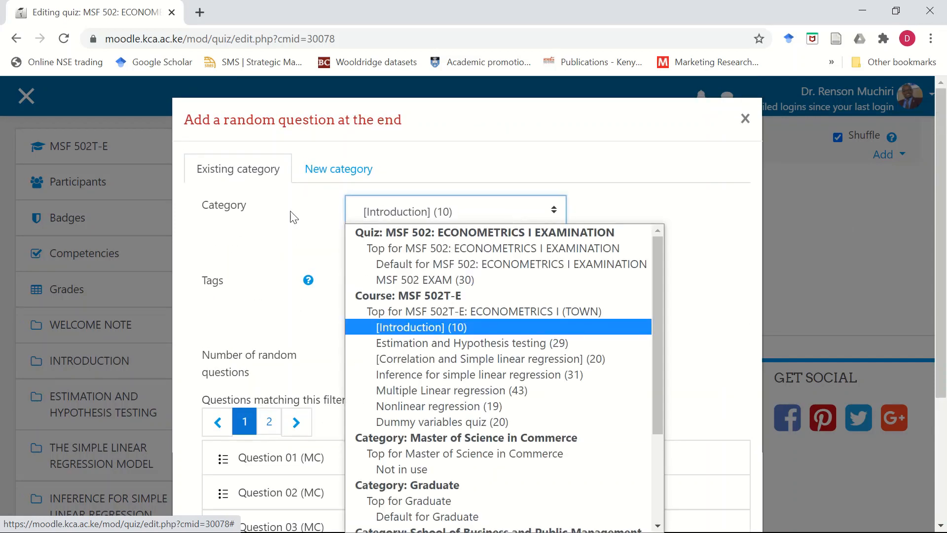
click(415, 281)
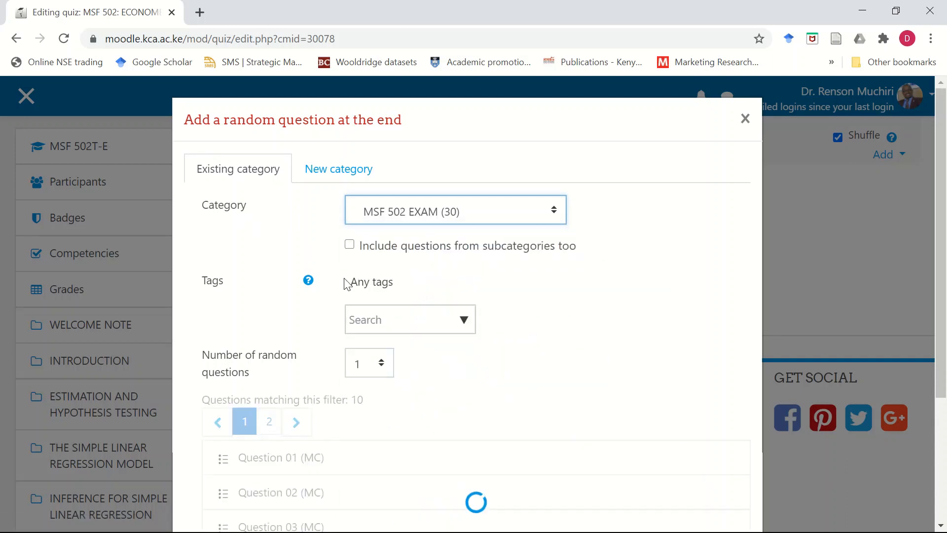
Set the number of random questions to 20 and add them to the quiz.
scroll(335, 280, down, 3)
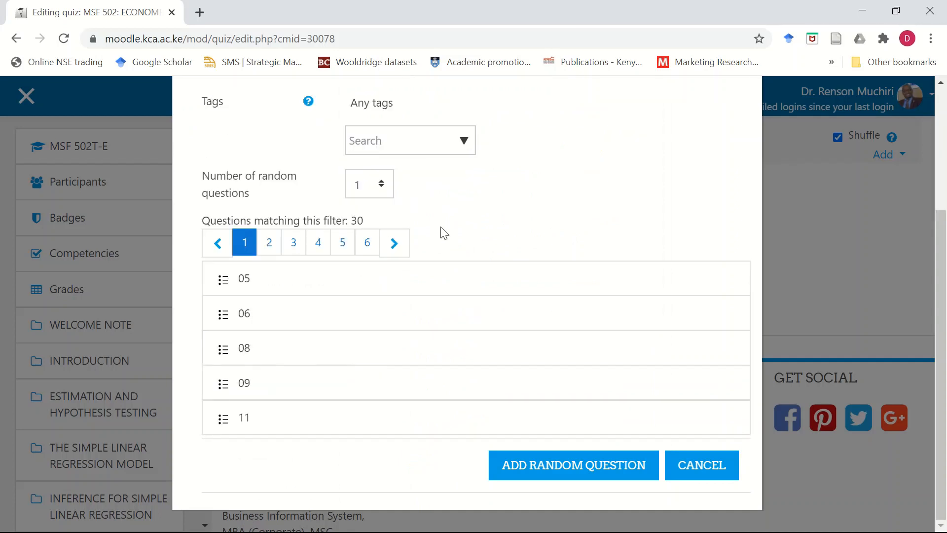
scroll(443, 229, up, 3)
scroll(442, 232, down, 3)
click(379, 189)
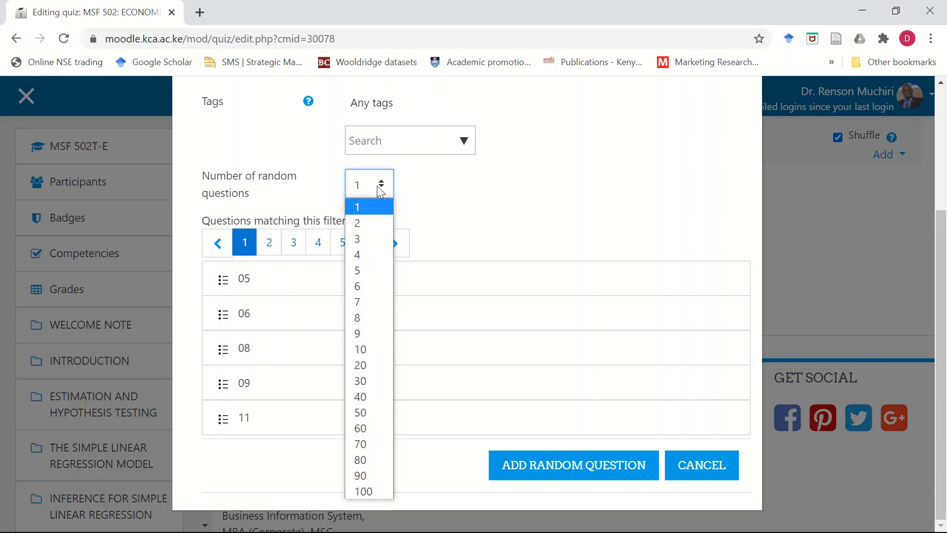
click(374, 366)
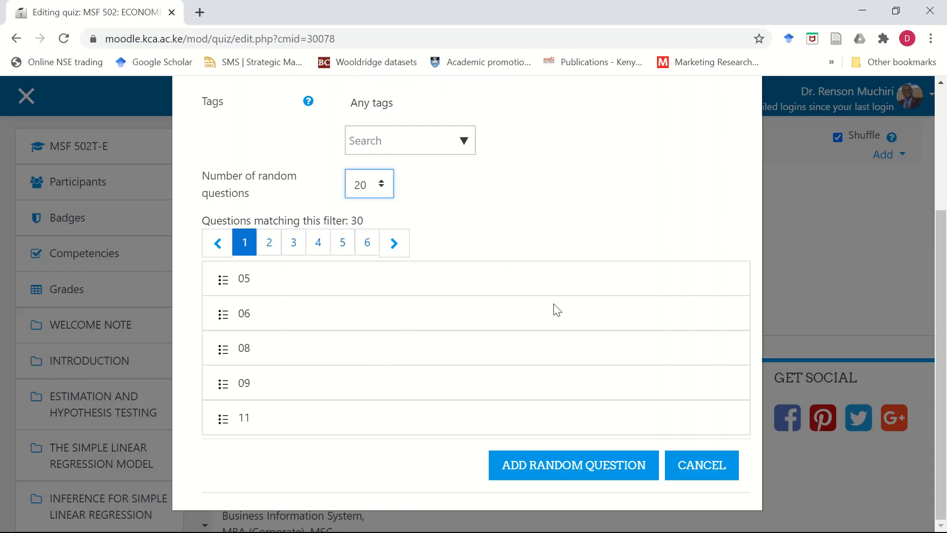
click(571, 464)
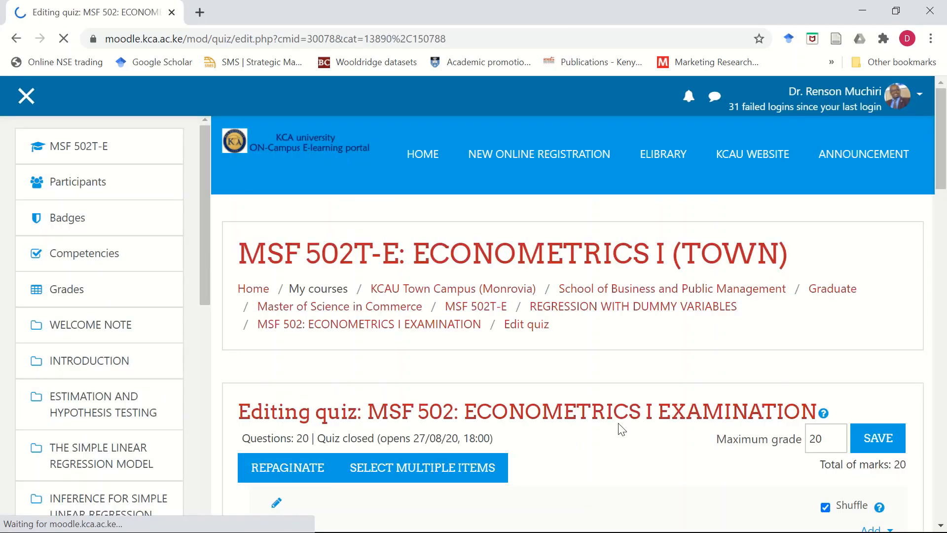
Open the question bank for adding to page 1 and select all questions listed in the MSF 502 EXAM category.
scroll(888, 289, down, 5)
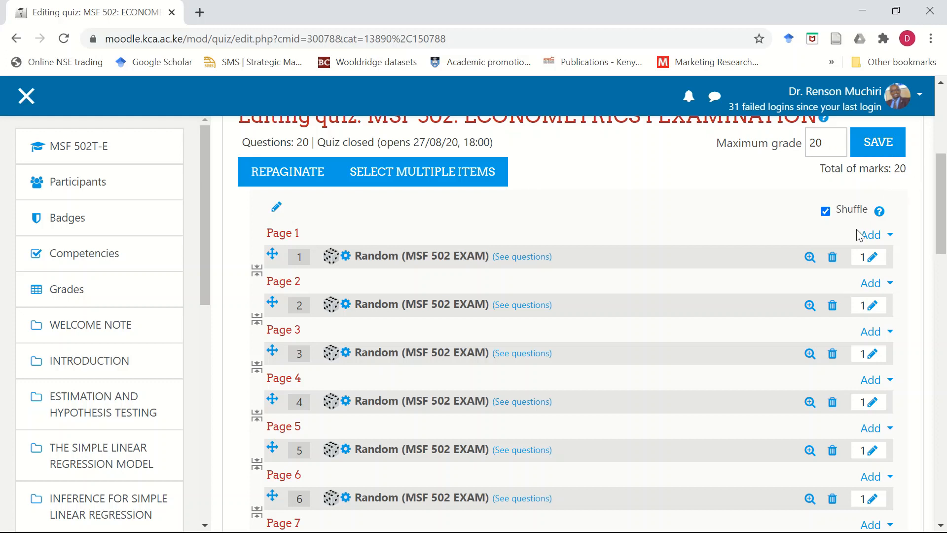
click(890, 241)
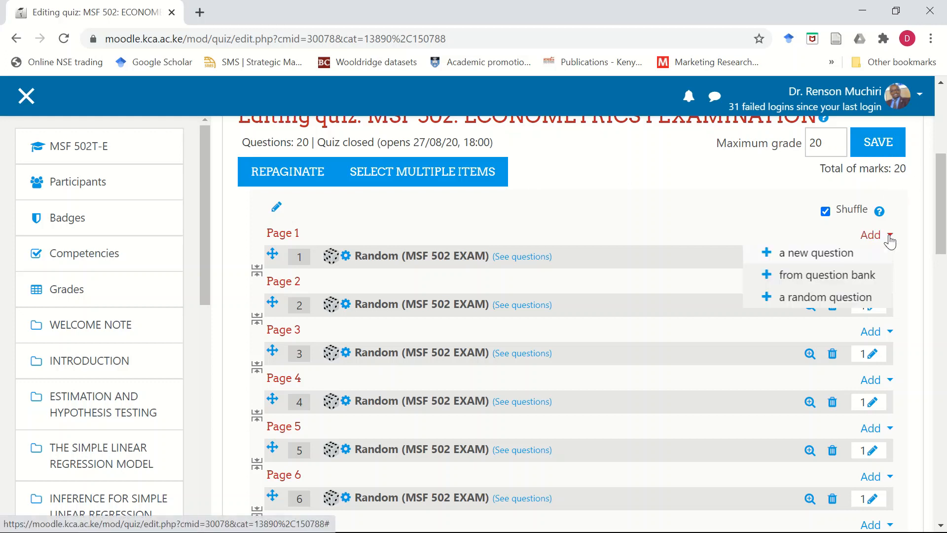
click(829, 276)
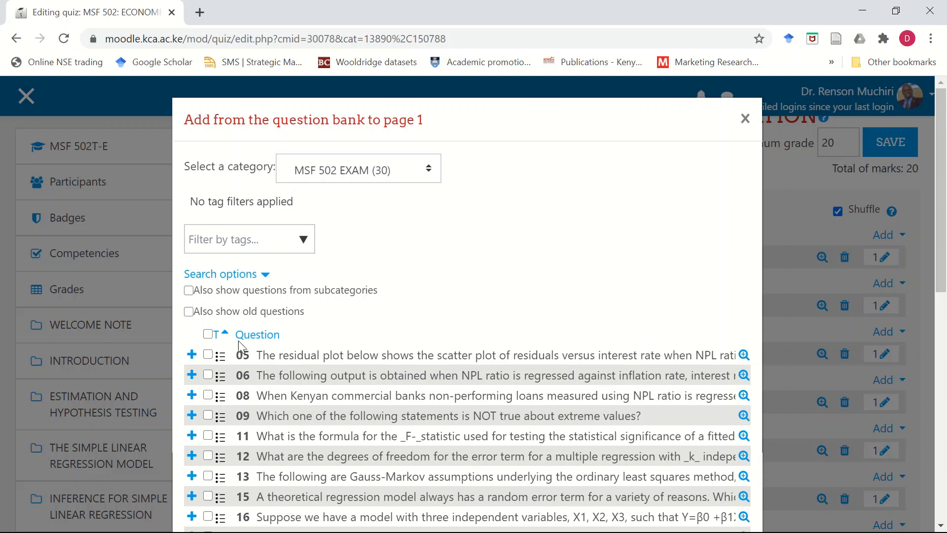
click(208, 334)
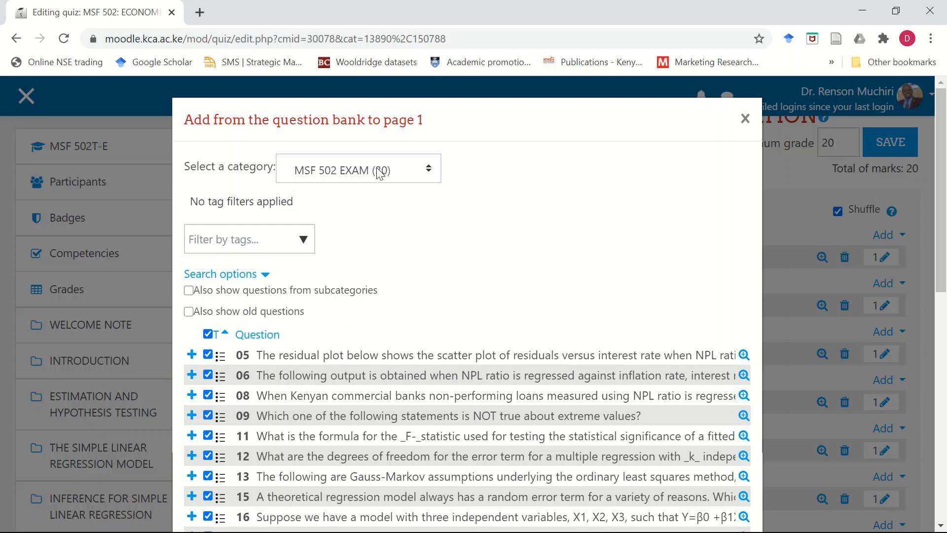
Switch to the Correlation and Simple linear regression category, select all its questions, and close the question bank without adding them.
click(428, 176)
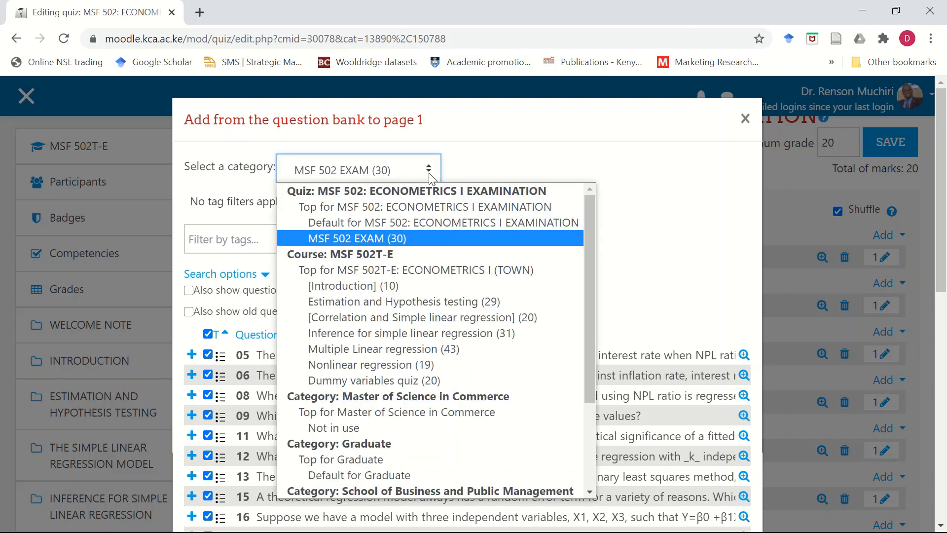
click(432, 319)
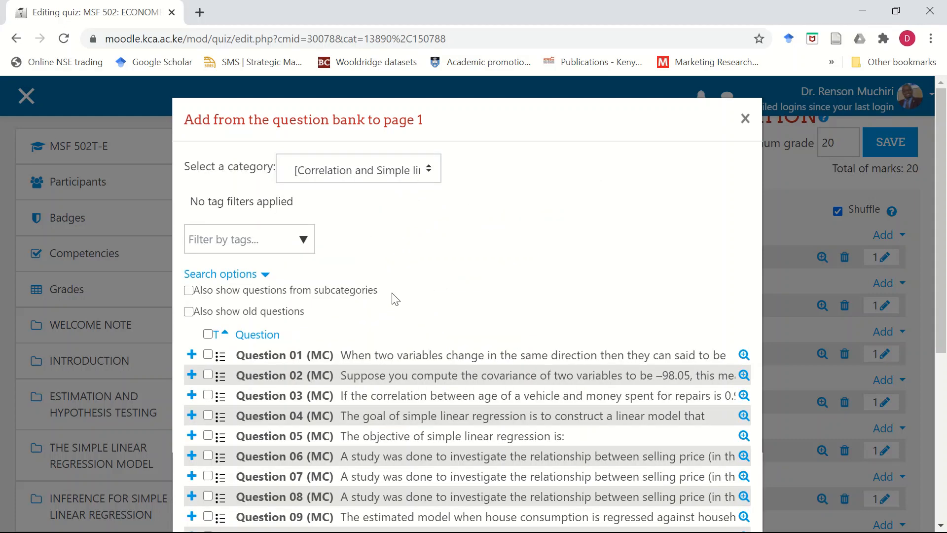
scroll(393, 295, down, 5)
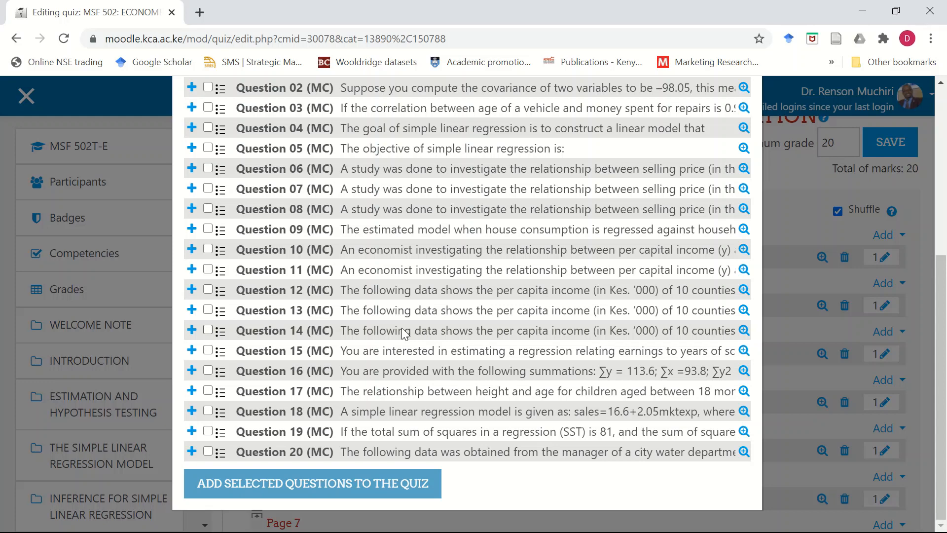
scroll(405, 334, up, 6)
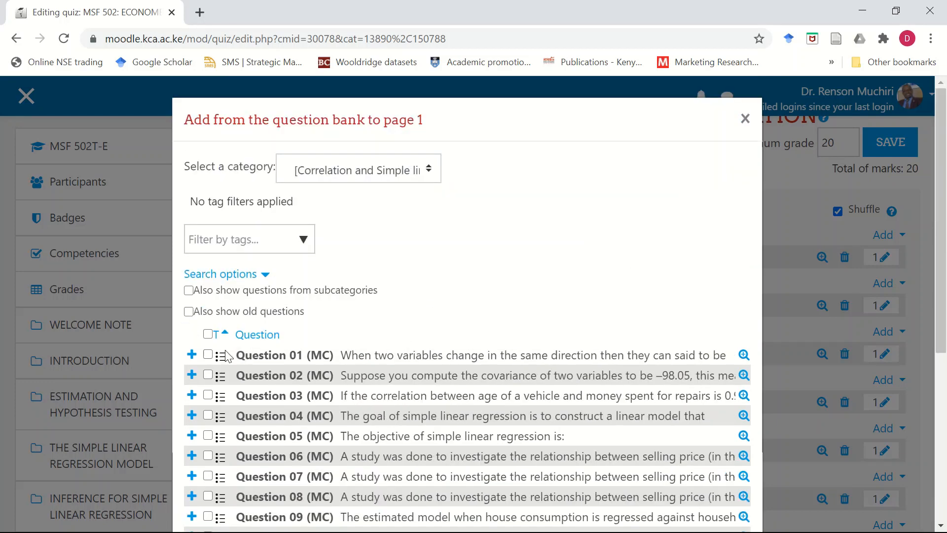
click(208, 335)
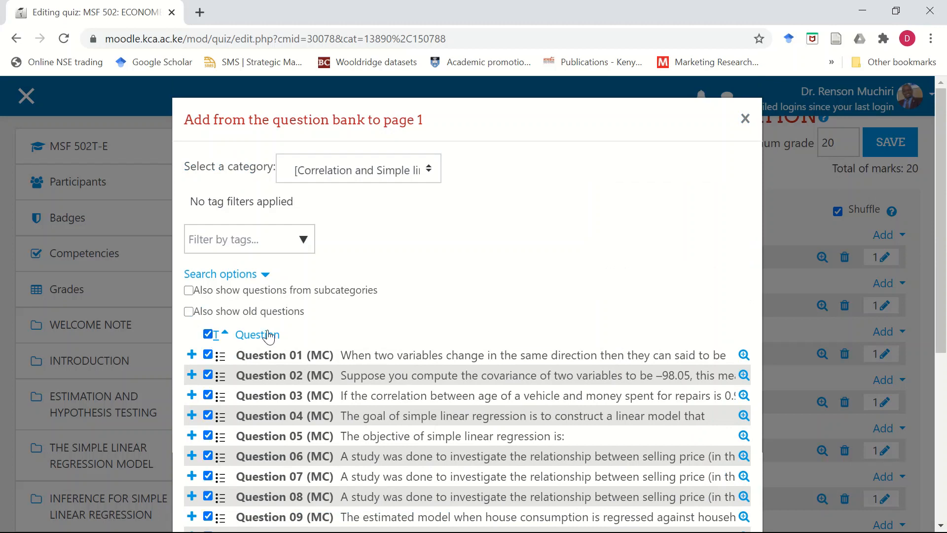
scroll(382, 325, down, 6)
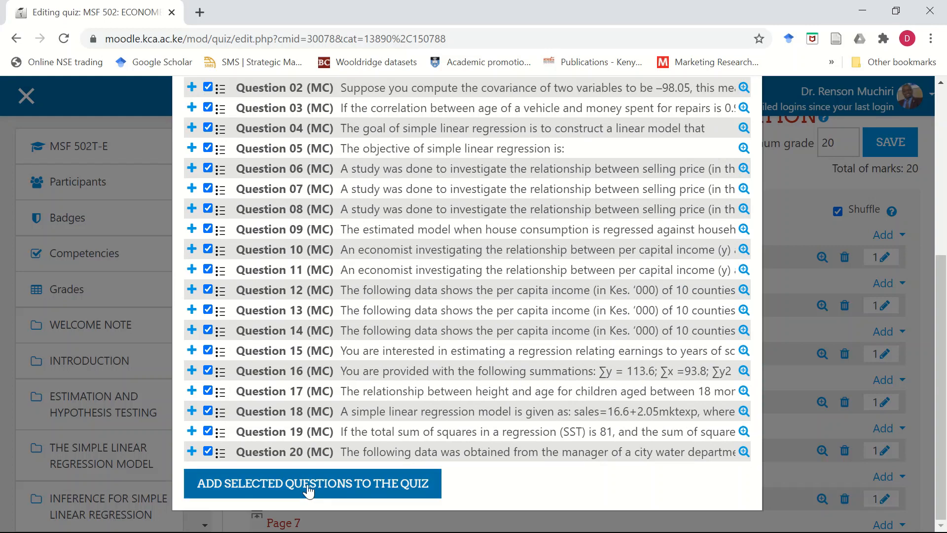
scroll(693, 250, up, 6)
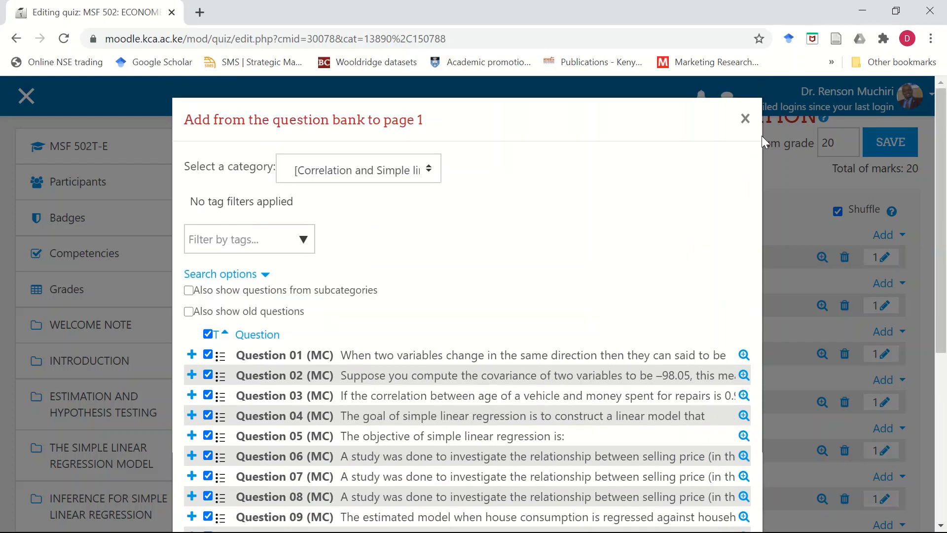
click(745, 119)
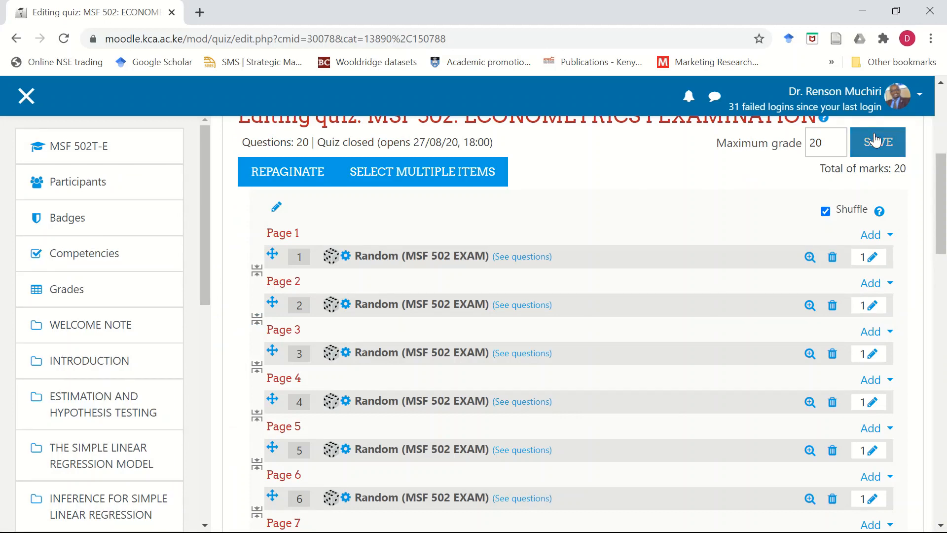
Save the quiz's maximum grade and reopen the Edit quiz page.
click(876, 142)
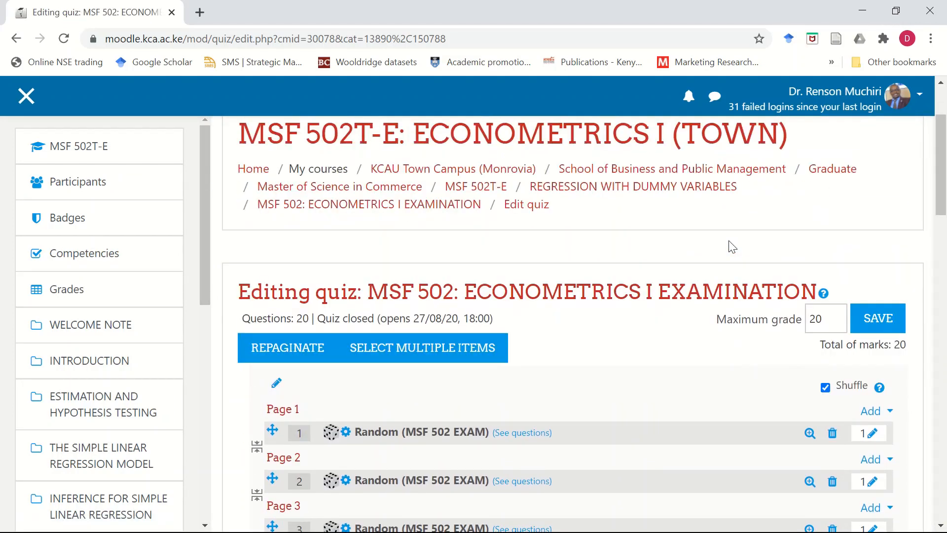
scroll(732, 247, up, 1)
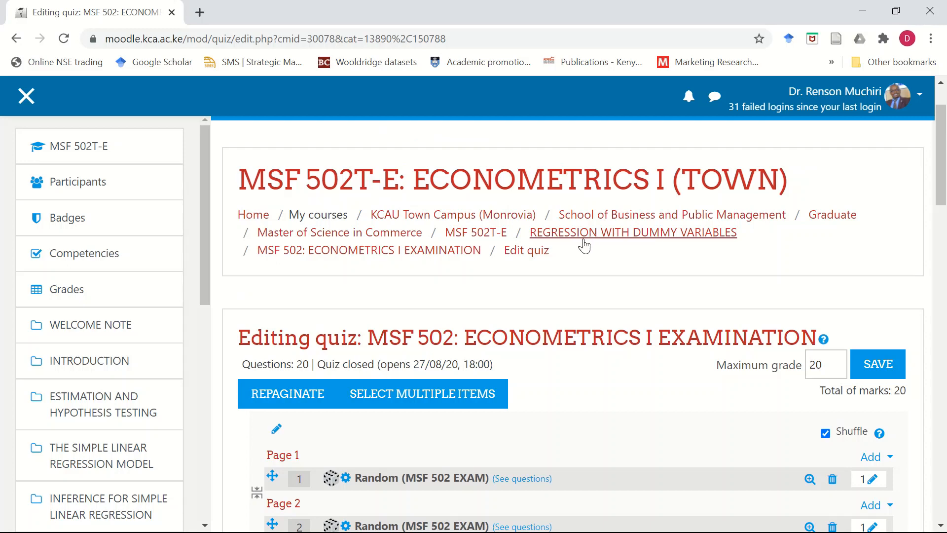
click(527, 252)
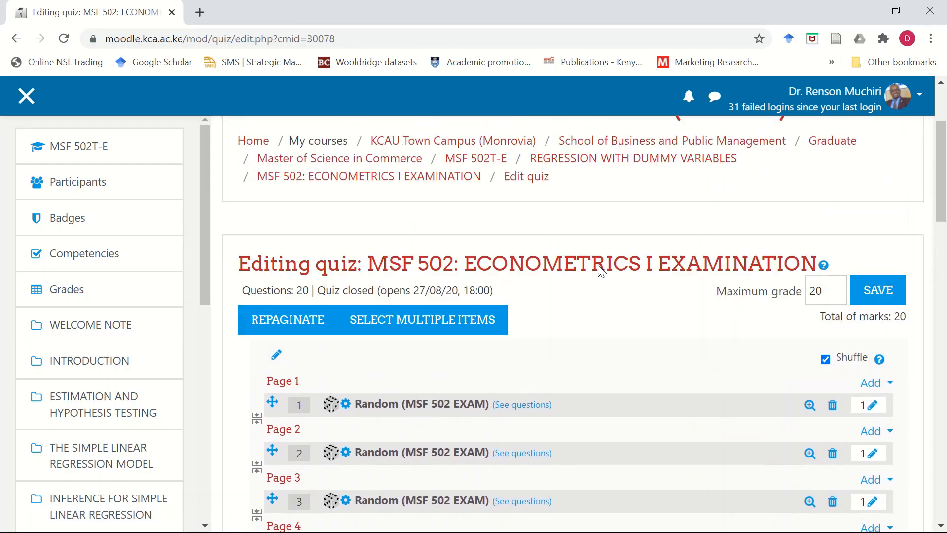
Open the MSF 502: ECONOMETRICS I EXAMINATION main page and review its instructions, allowed attempts, opening and closing times, and time limit.
click(435, 186)
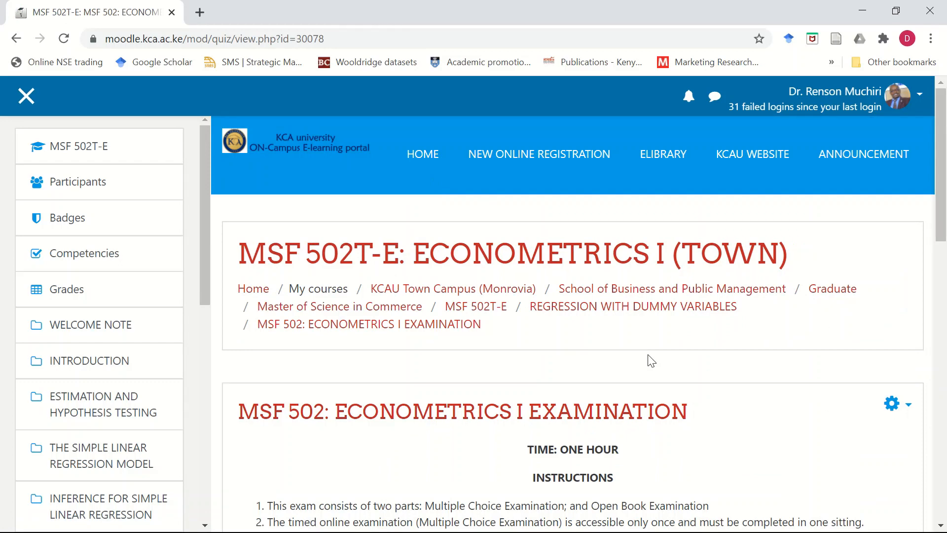
scroll(522, 379, down, 5)
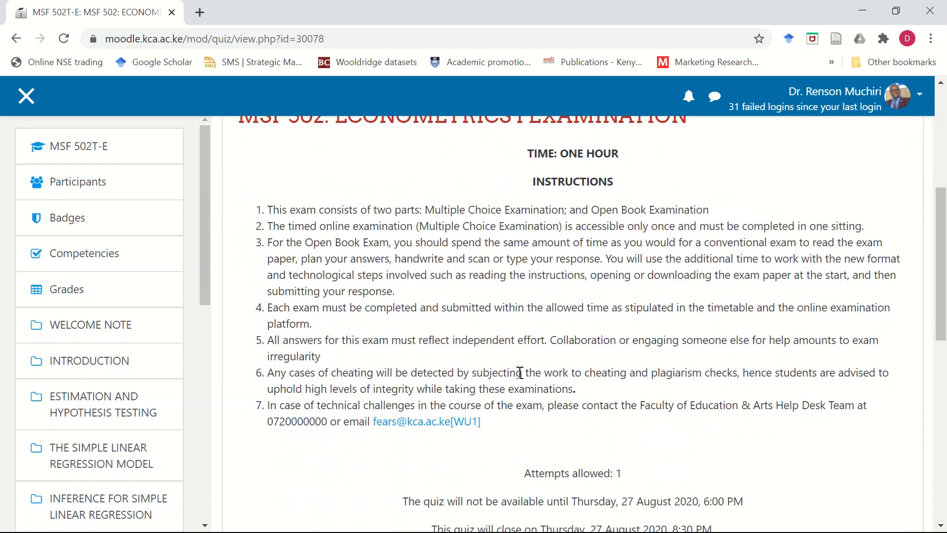
scroll(520, 372, down, 3)
scroll(520, 379, down, 3)
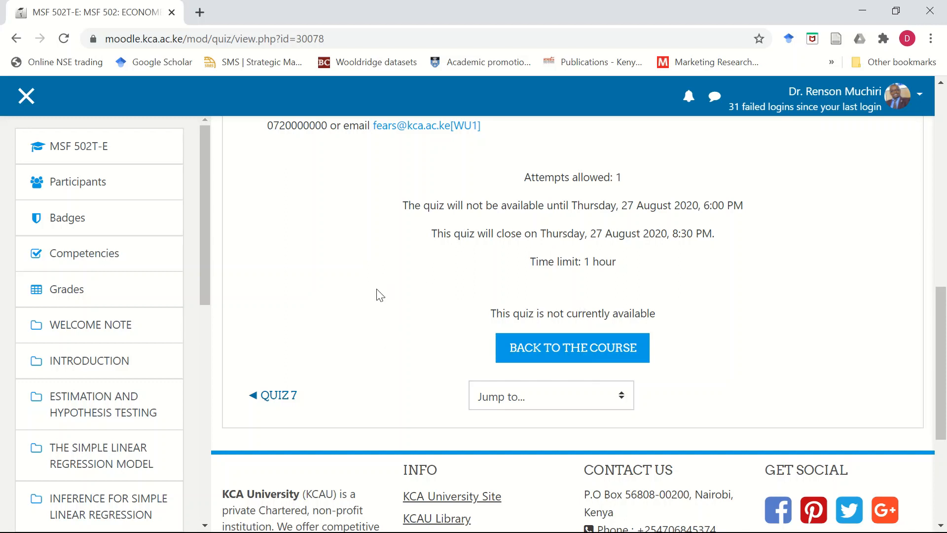
mouse_move(346, 4)
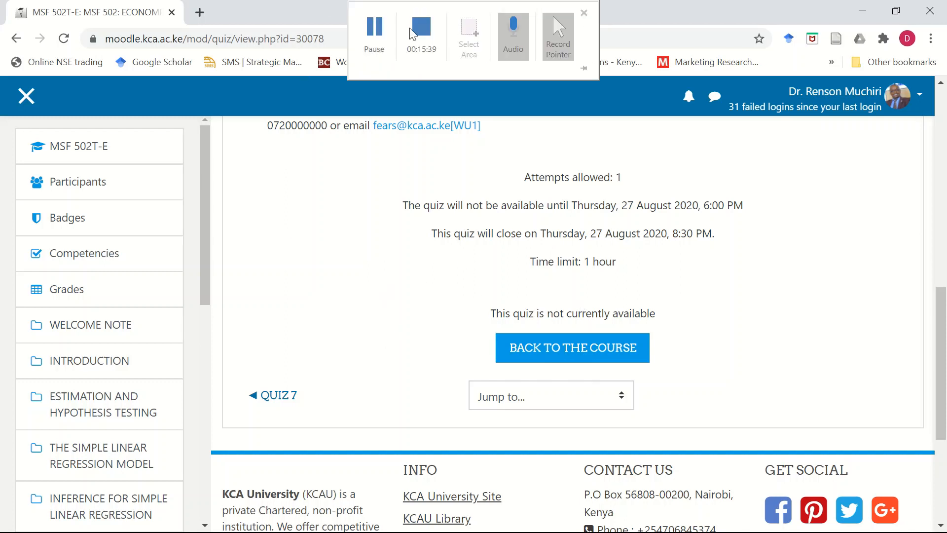